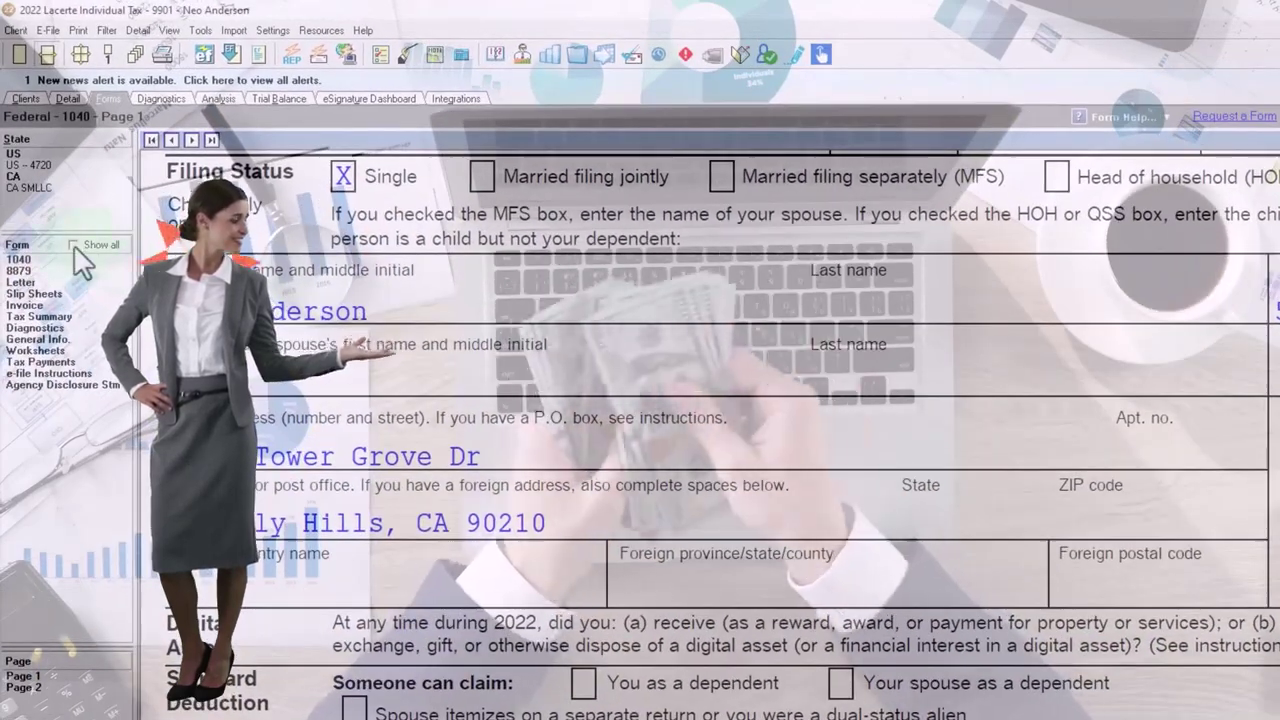
- Show all forms, browse Schedule C and Form 1040, then view Schedule A's 1,017 state and local taxes
{"action": "left_click", "coordinate": [73, 245]}
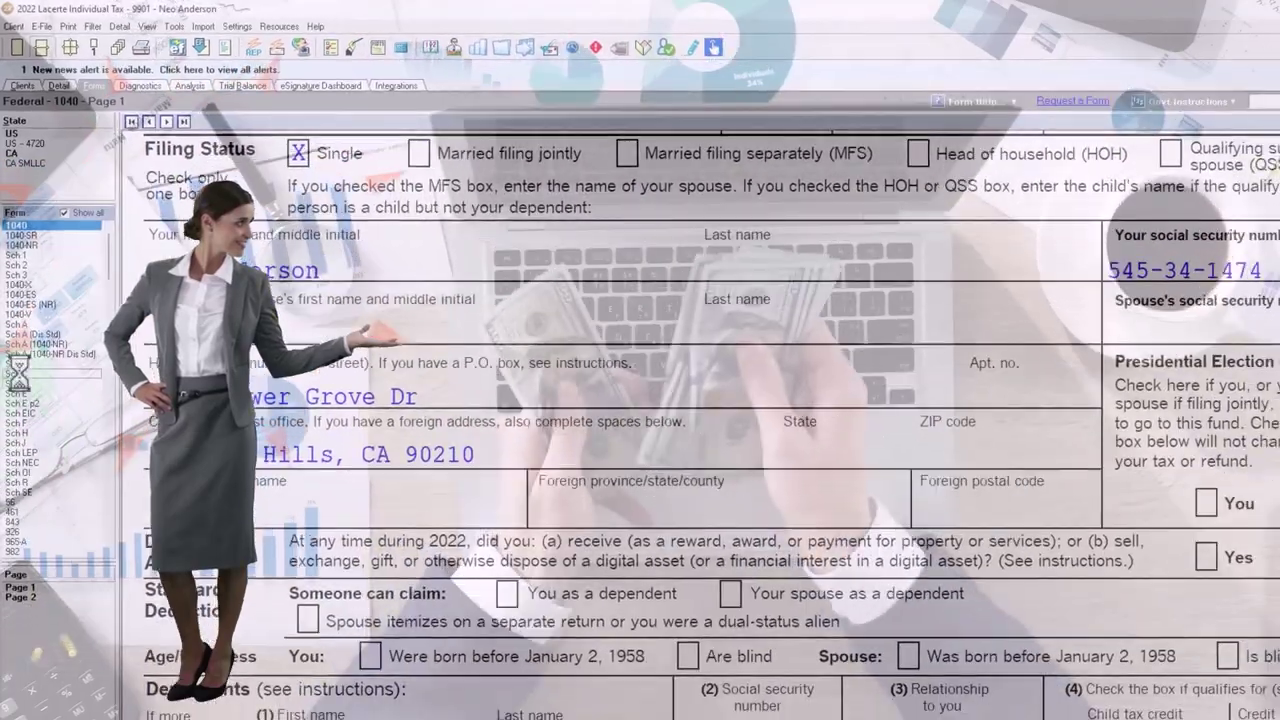
{"action": "left_click", "coordinate": [18, 429]}
{"action": "scroll", "coordinate": [800, 480], "scroll_direction": "down", "scroll_amount": 3}
{"action": "scroll", "coordinate": [800, 487], "scroll_direction": "down", "scroll_amount": 3}
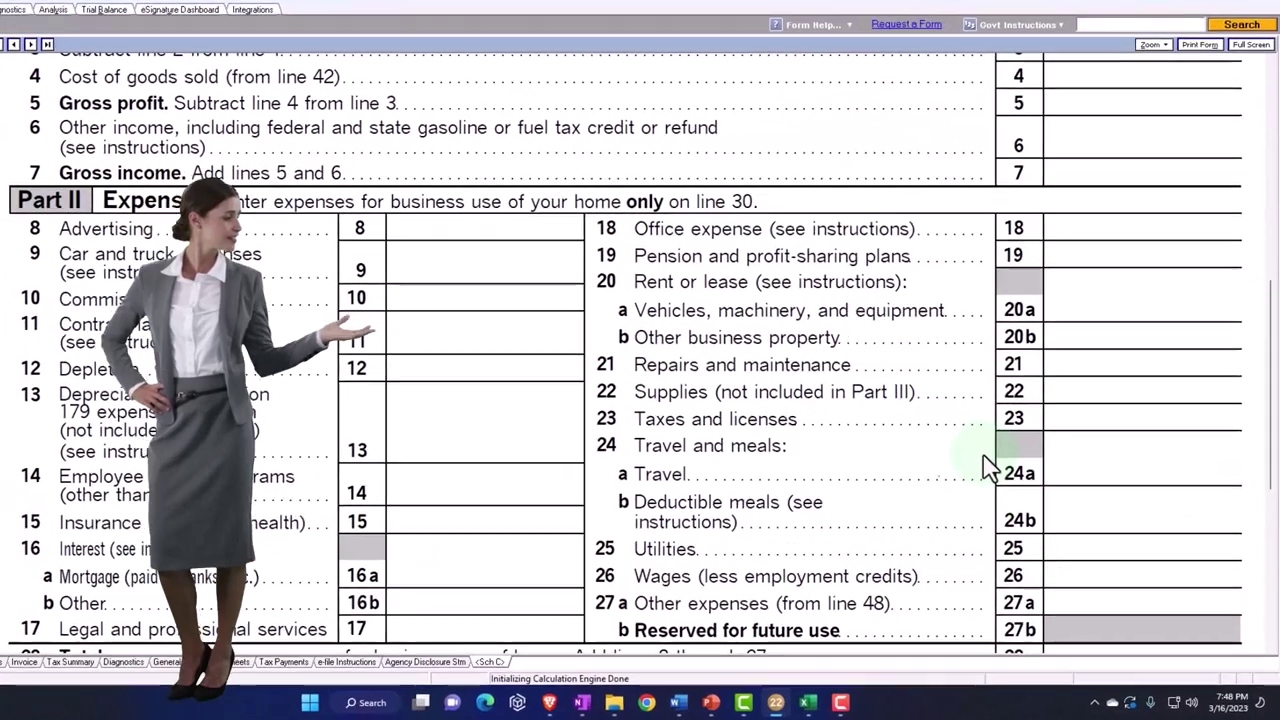
{"action": "left_click", "coordinate": [1008, 477]}
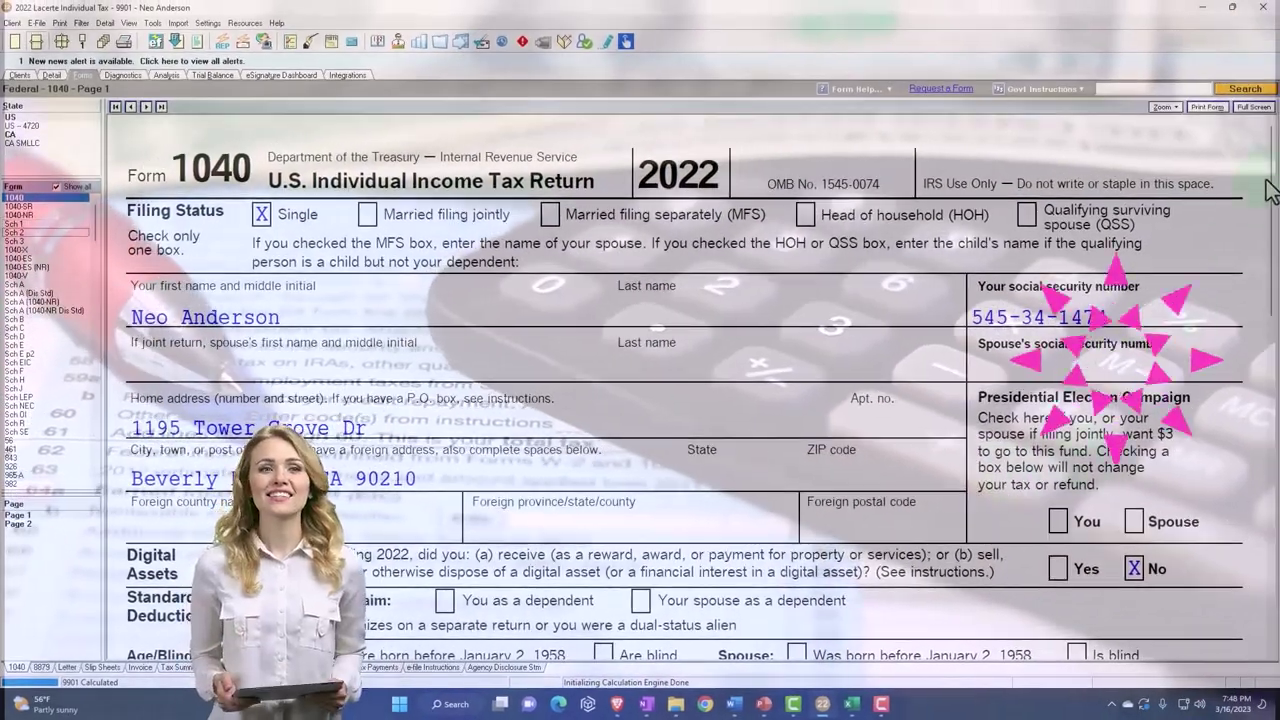
{"action": "scroll", "coordinate": [1273, 178], "scroll_direction": "down", "scroll_amount": 9}
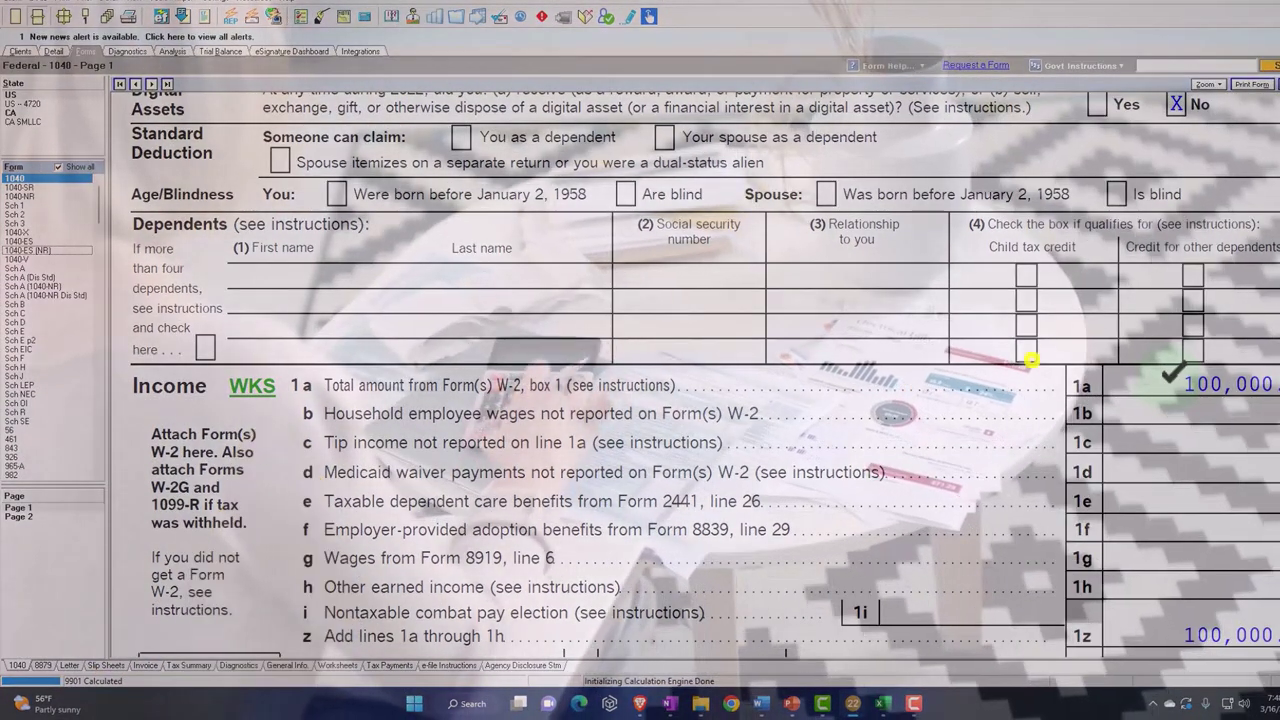
{"action": "left_click", "coordinate": [20, 269]}
{"action": "scroll", "coordinate": [578, 478], "scroll_direction": "down", "scroll_amount": 6}
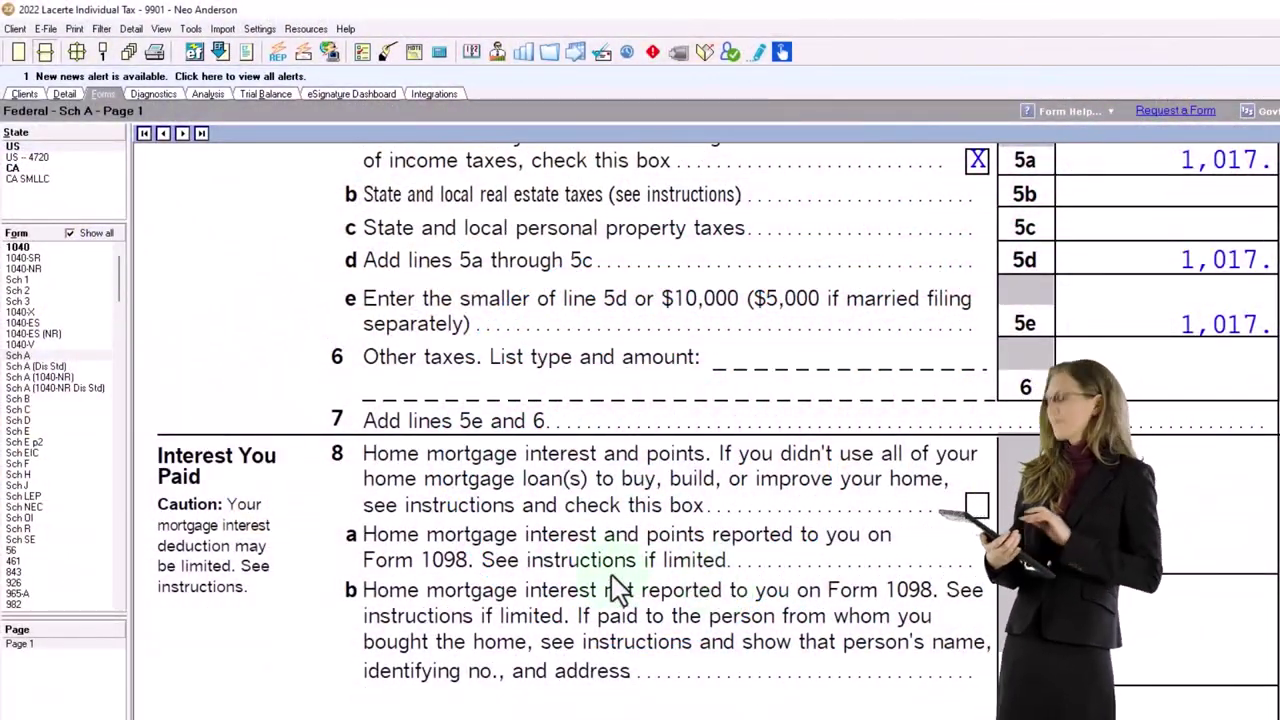
{"action": "left_click", "coordinate": [18, 409]}
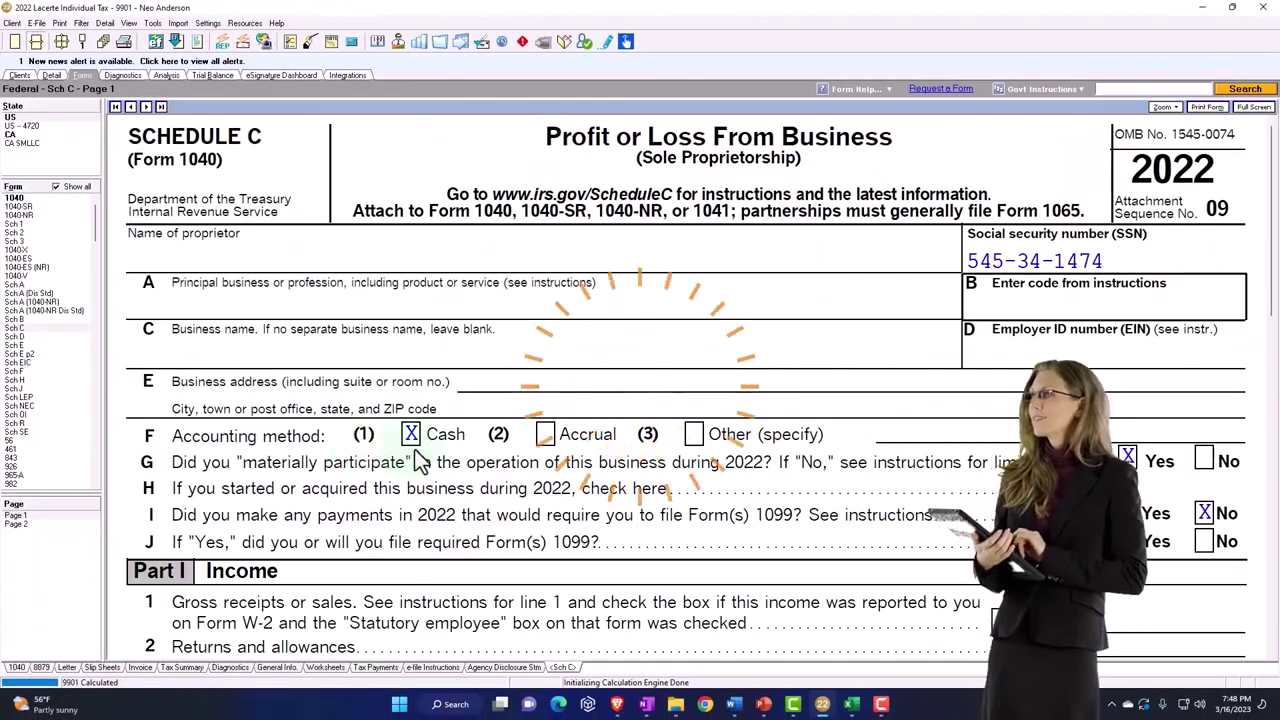
{"action": "scroll", "coordinate": [420, 462], "scroll_direction": "down", "scroll_amount": 2}
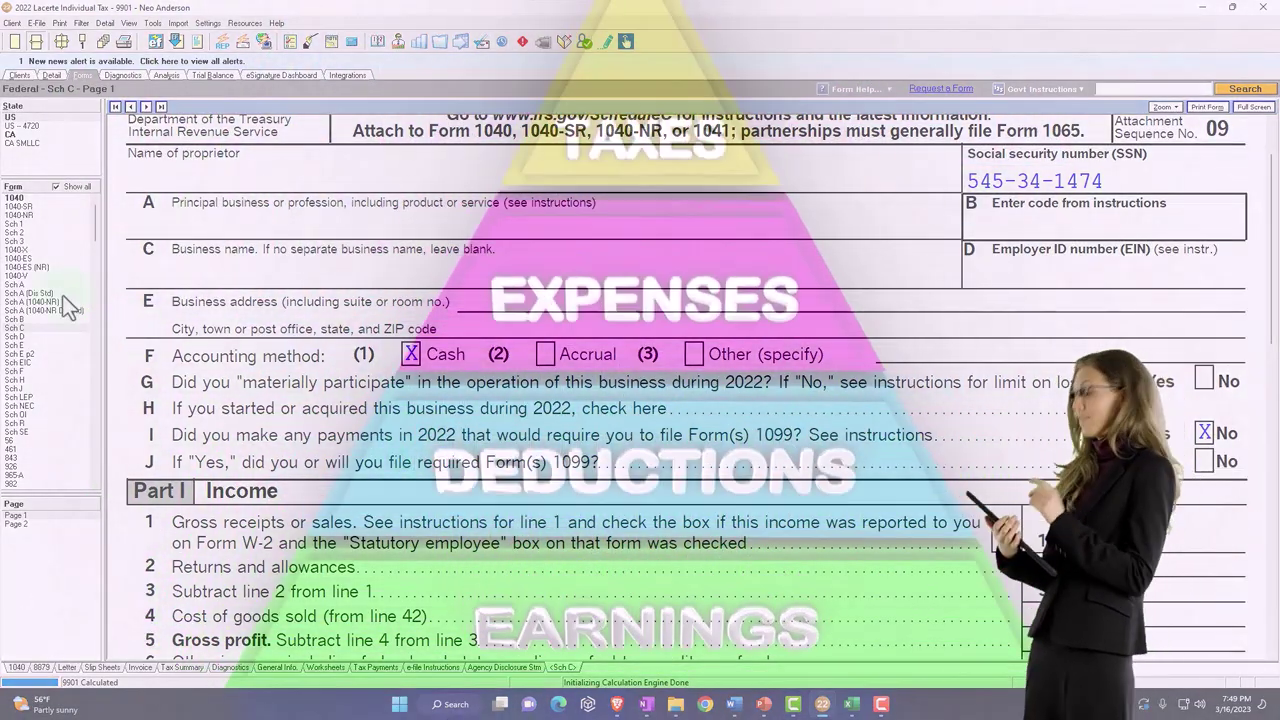
{"action": "left_click", "coordinate": [60, 285]}
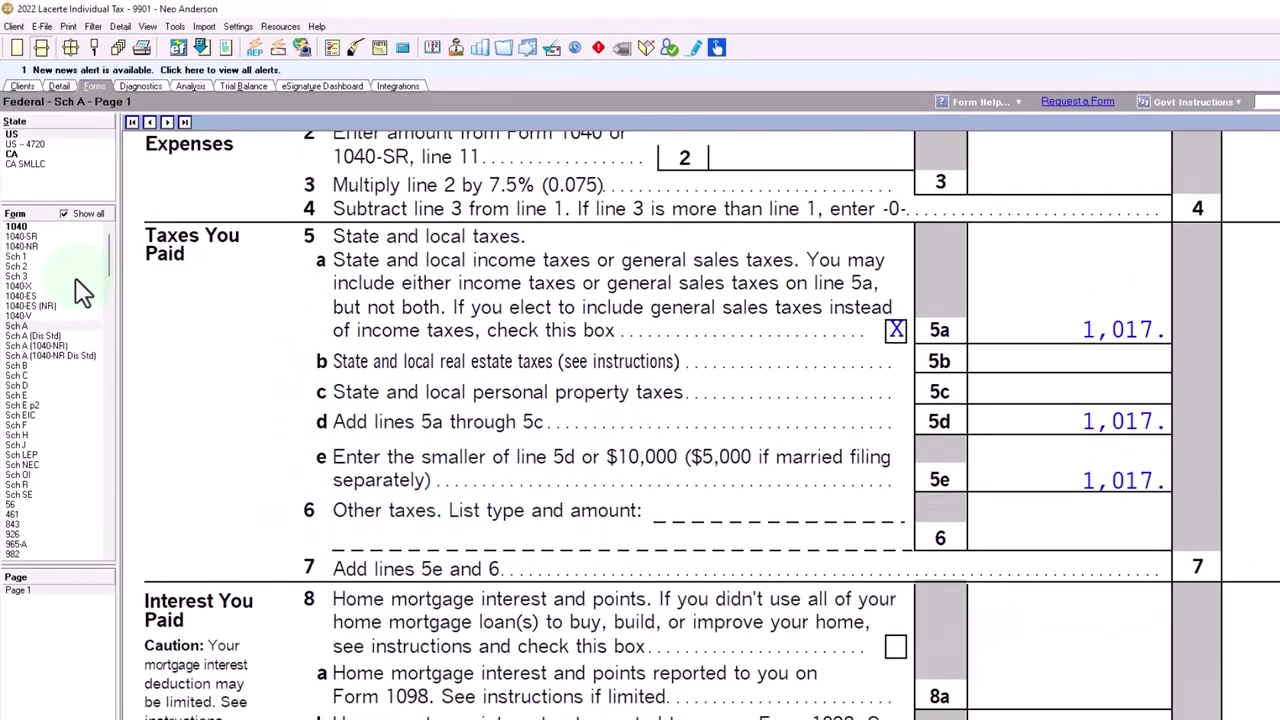
- Go from Schedule 1 line 8b to the W-2G gambling winnings input screen
{"action": "left_click", "coordinate": [28, 257]}
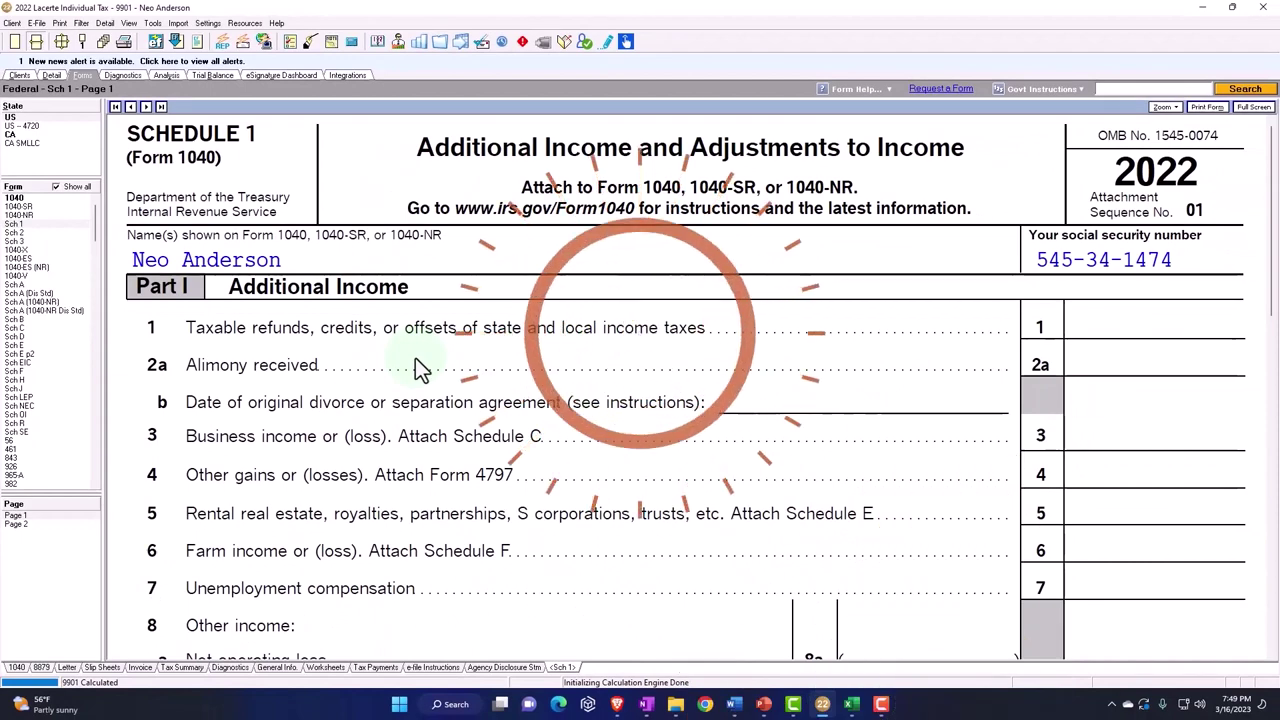
{"action": "scroll", "coordinate": [438, 382], "scroll_direction": "down", "scroll_amount": 2}
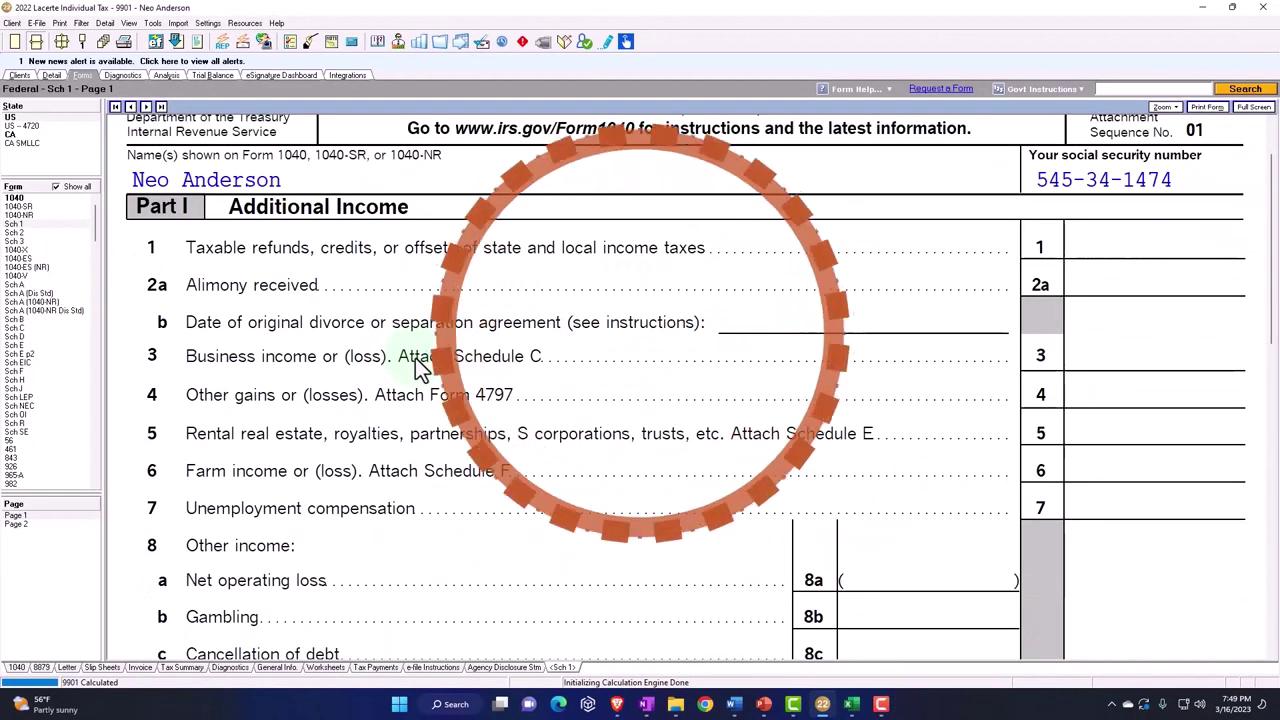
{"action": "scroll", "coordinate": [420, 366], "scroll_direction": "down", "scroll_amount": 2}
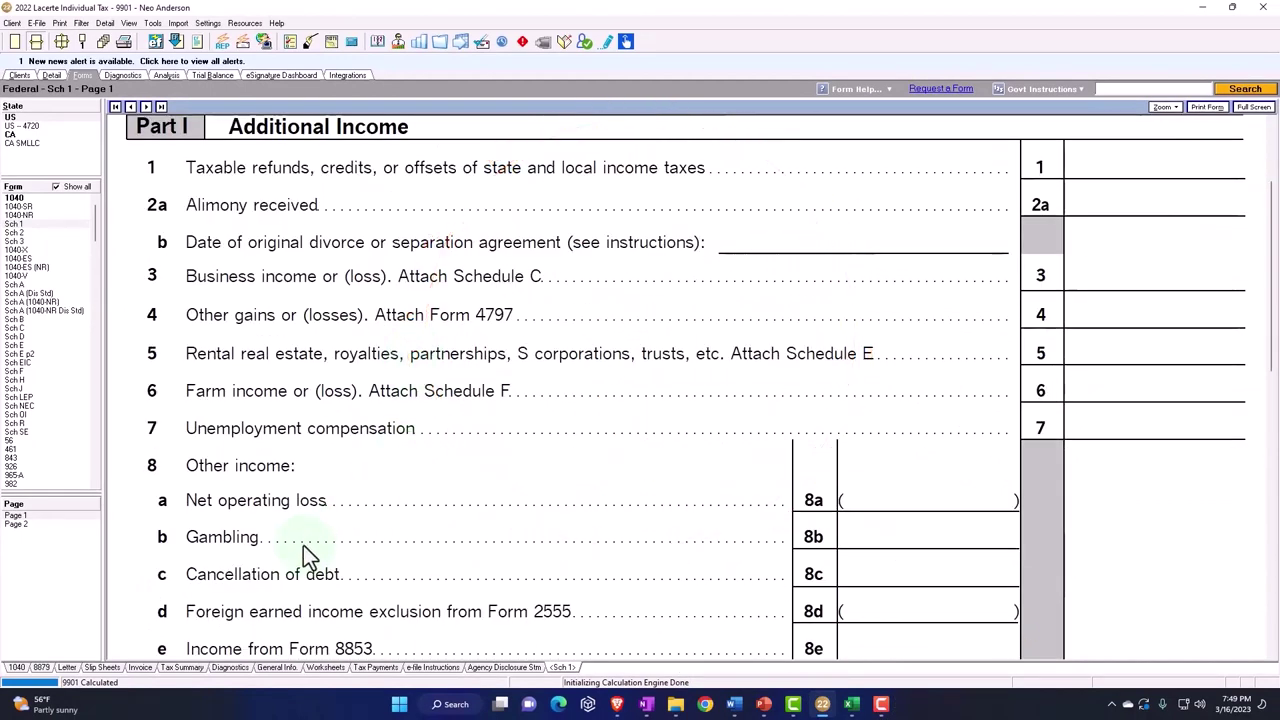
{"action": "left_click", "coordinate": [908, 543]}
{"action": "left_click", "coordinate": [530, 336]}
{"action": "left_click", "coordinate": [1265, 12]}
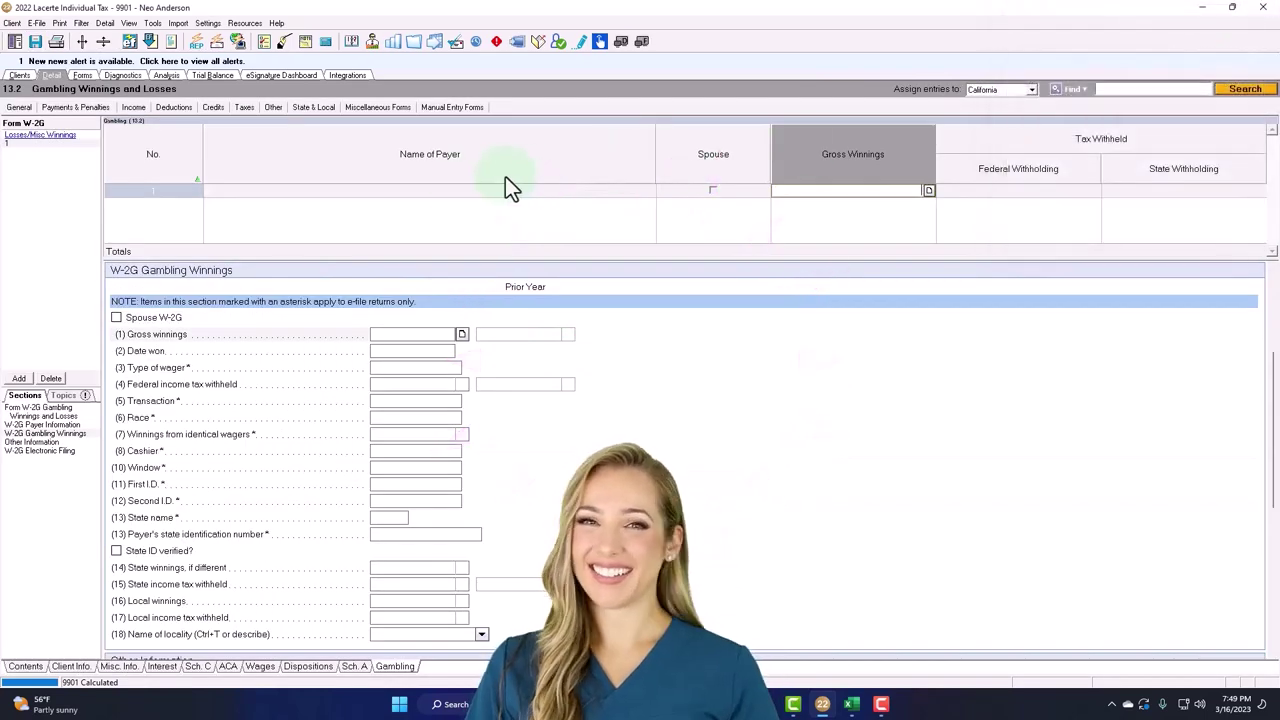
- Enter W2-G as the payer with 5,000 of gross winnings
{"action": "left_click", "coordinate": [360, 191]}
{"action": "type", "text": "we"}
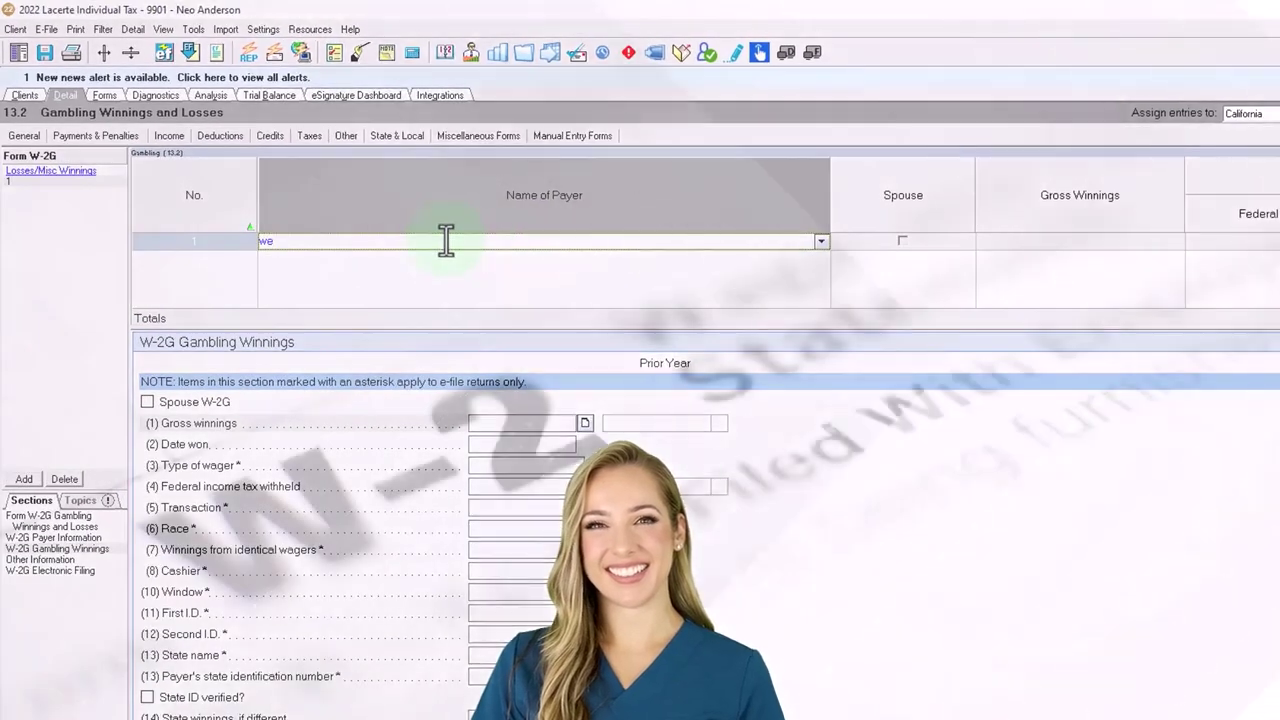
{"action": "key", "text": "BackSpace"}
{"action": "key", "text": "BackSpace"}
{"action": "key", "text": "Tab"}
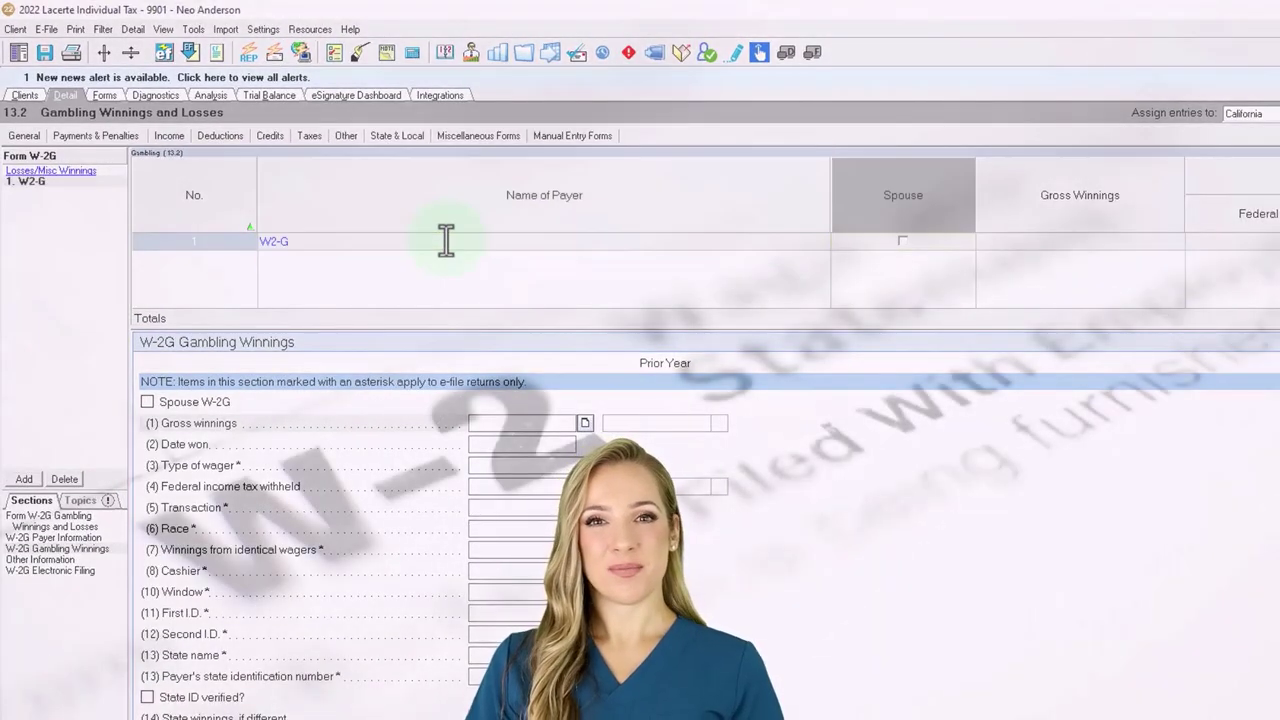
{"action": "key", "text": "Tab"}
{"action": "type", "text": "5000"}
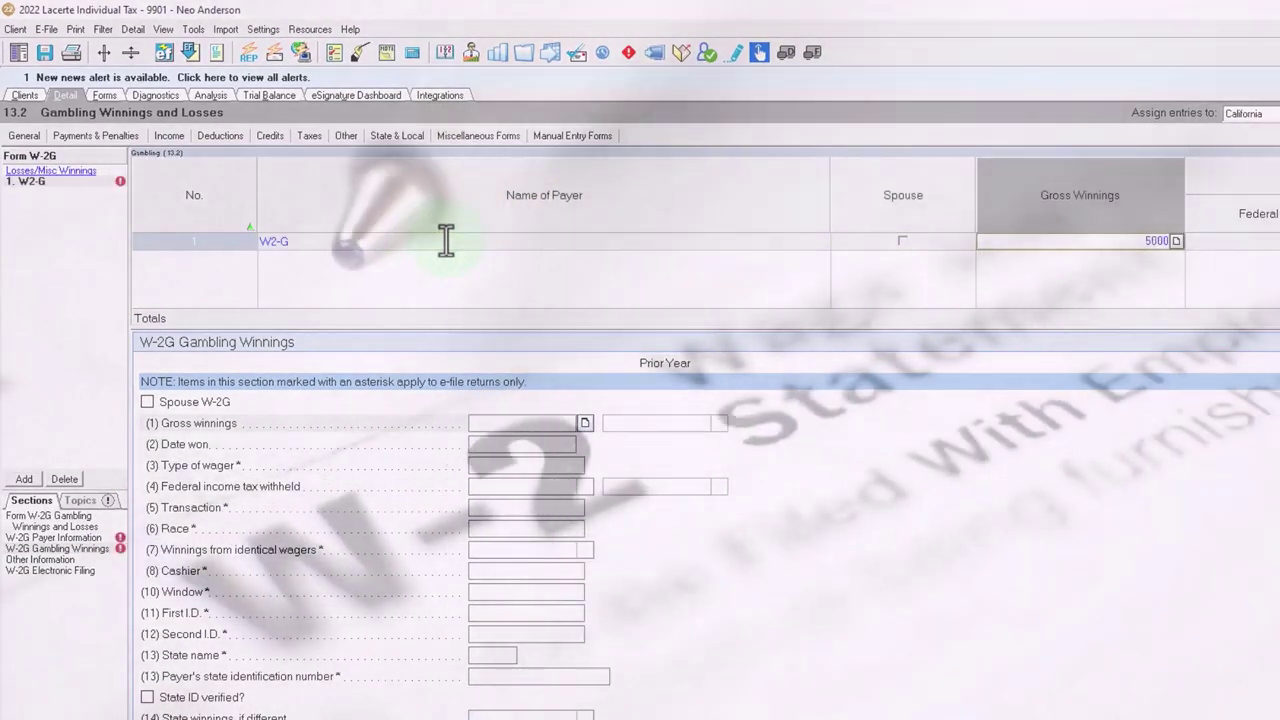
{"action": "key", "text": "Tab"}
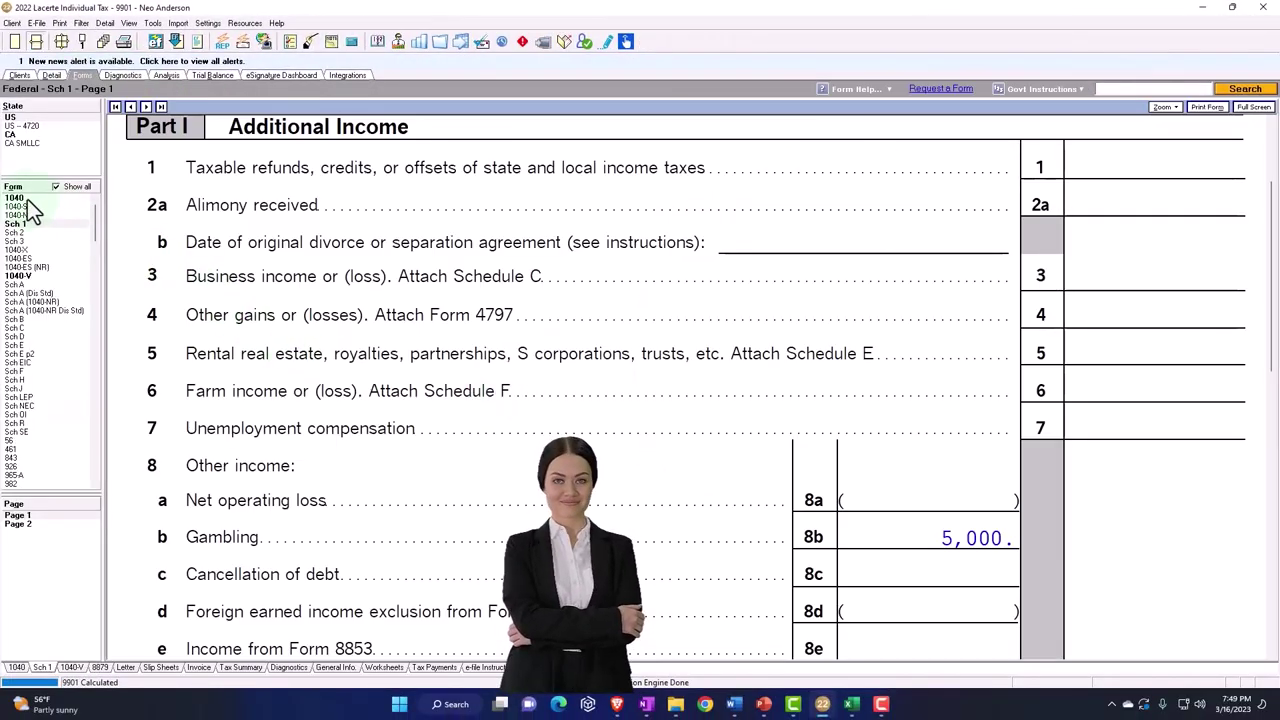
- Review Form 1040 lines 8–15 for the updated income and taxable income
{"action": "left_click", "coordinate": [22, 198]}
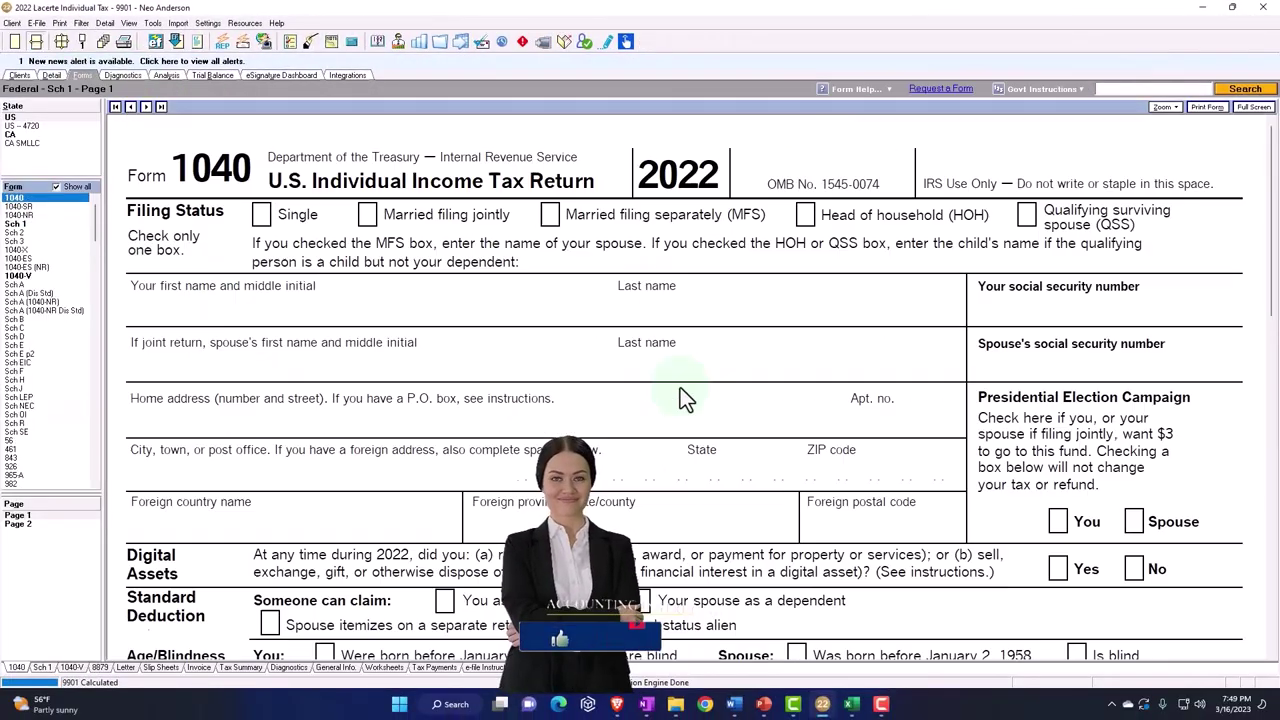
{"action": "scroll", "coordinate": [680, 390], "scroll_direction": "down", "scroll_amount": 10}
{"action": "scroll", "coordinate": [683, 395], "scroll_direction": "down", "scroll_amount": 8}
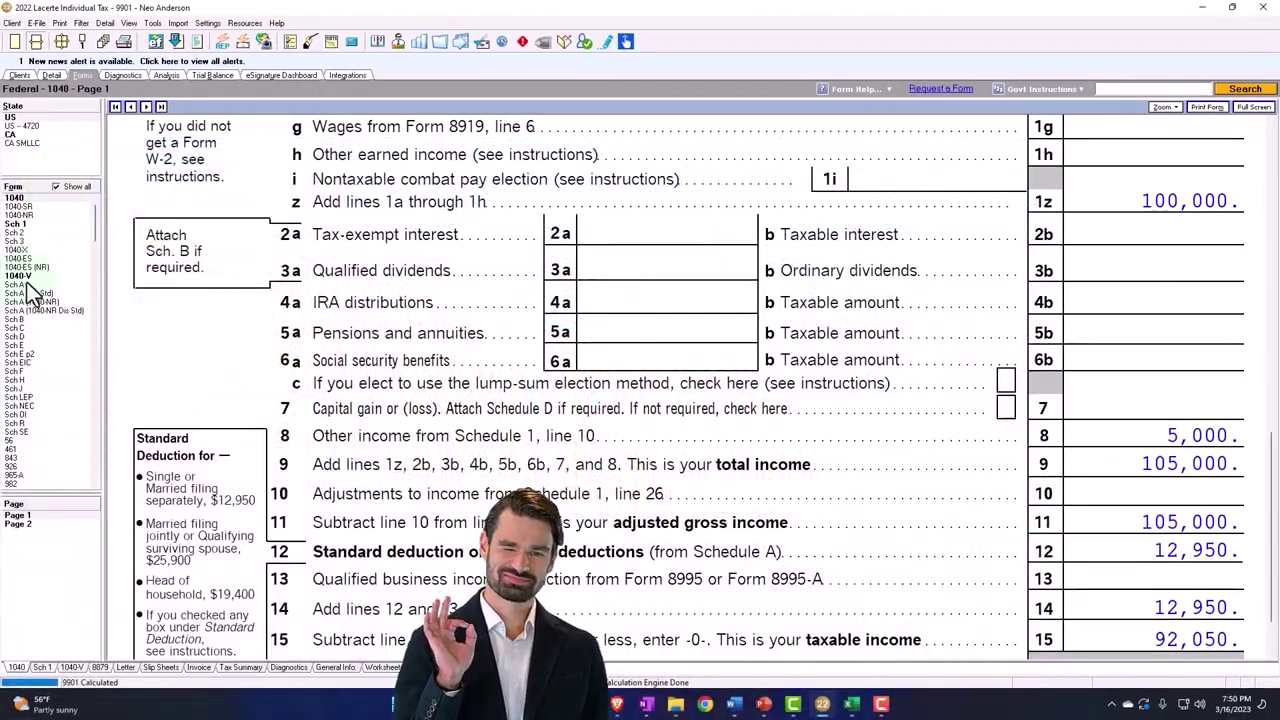
- Check Schedule A line 17's 1,017 total itemized deductions and try Jump to Input
{"action": "left_click", "coordinate": [30, 286]}
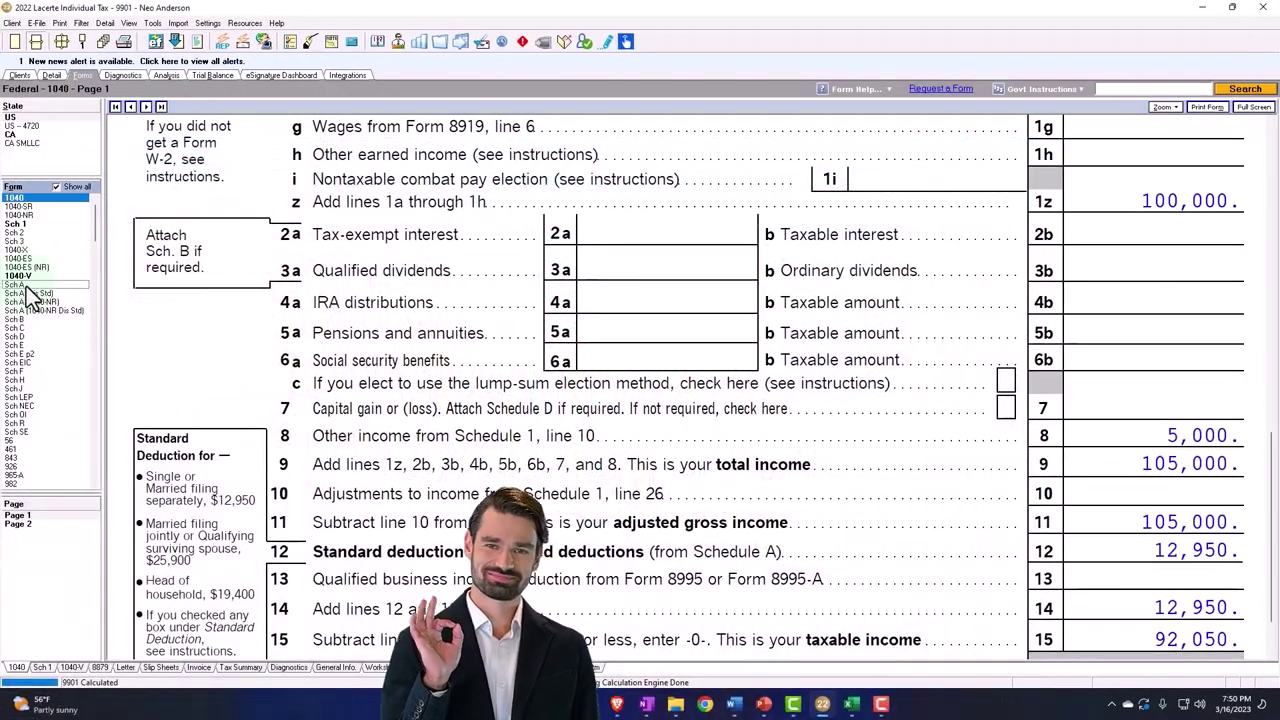
{"action": "scroll", "coordinate": [400, 383], "scroll_direction": "down", "scroll_amount": 10}
{"action": "scroll", "coordinate": [400, 383], "scroll_direction": "down", "scroll_amount": 10}
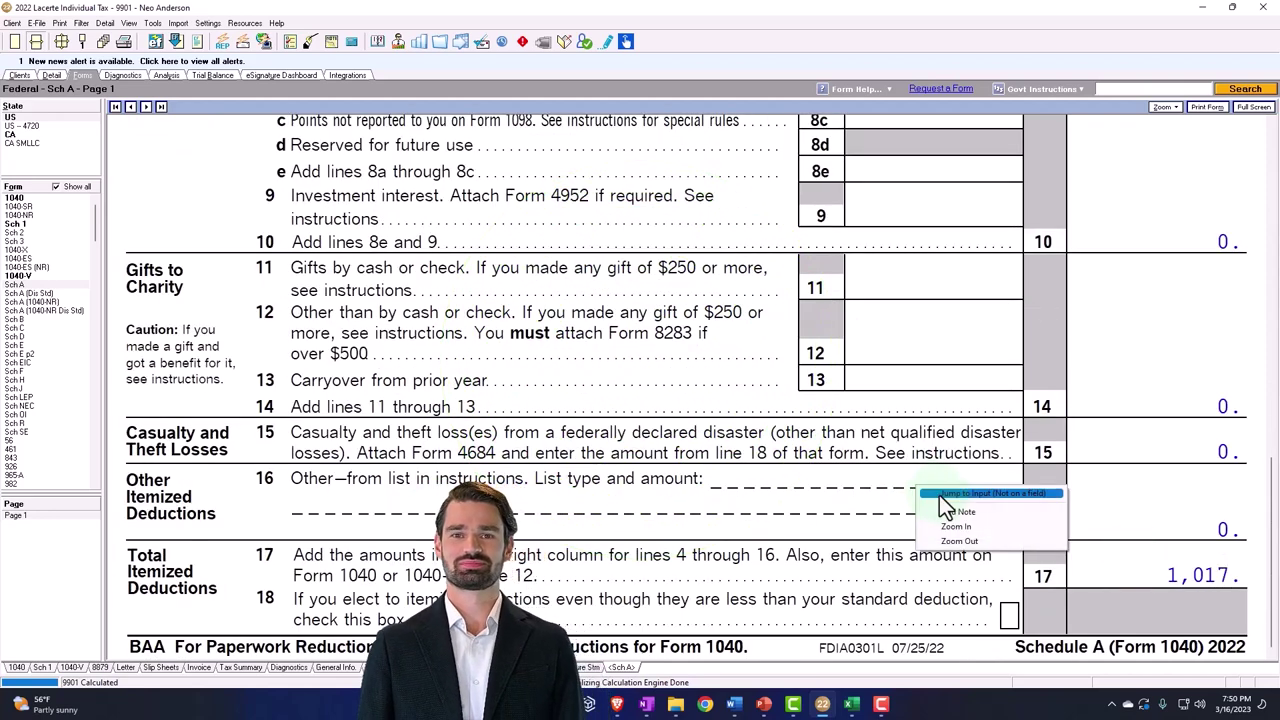
{"action": "left_click", "coordinate": [939, 494]}
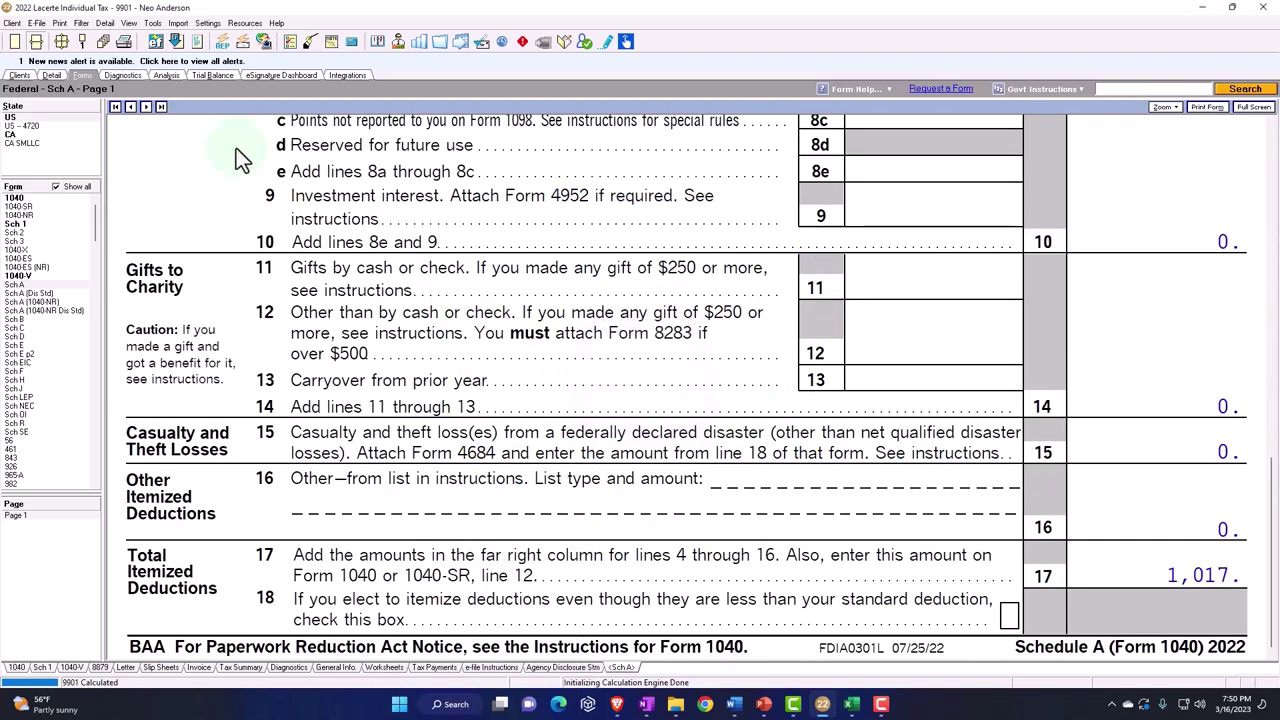
- On the Detail tab, look through the itemized deductions screen's miscellaneous and other deductions
{"action": "left_click", "coordinate": [54, 75]}
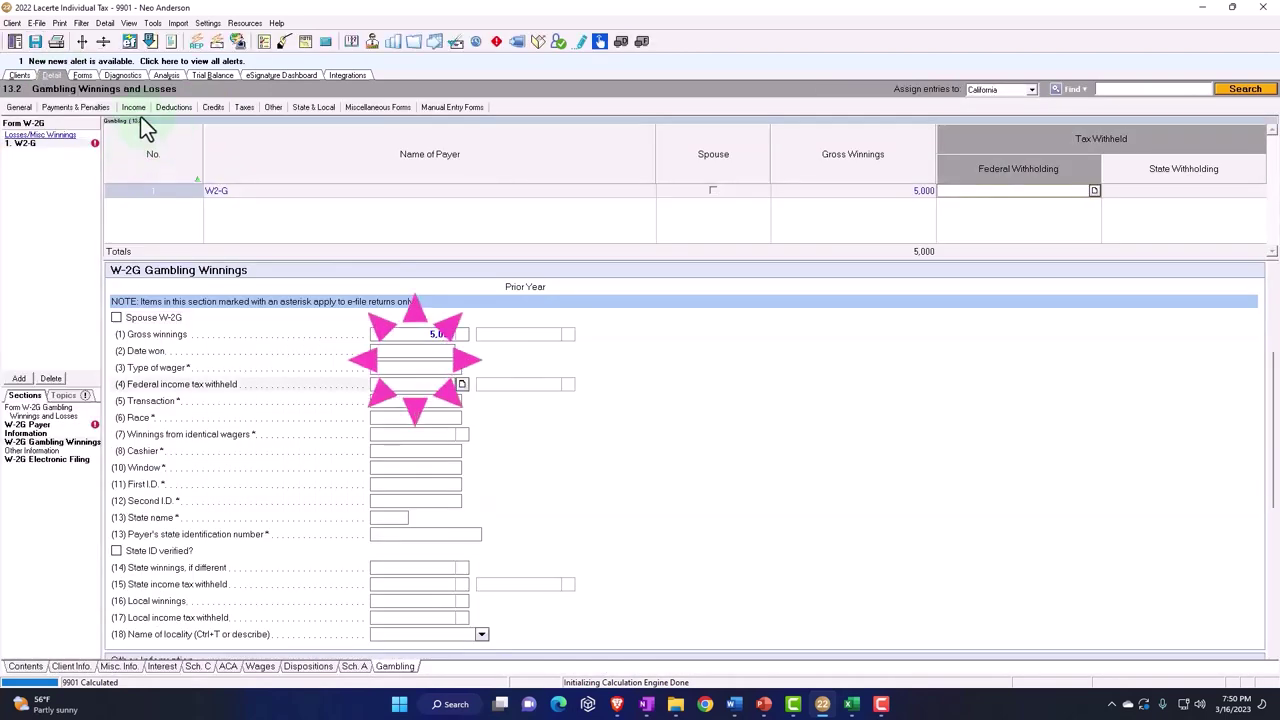
{"action": "left_click", "coordinate": [172, 108]}
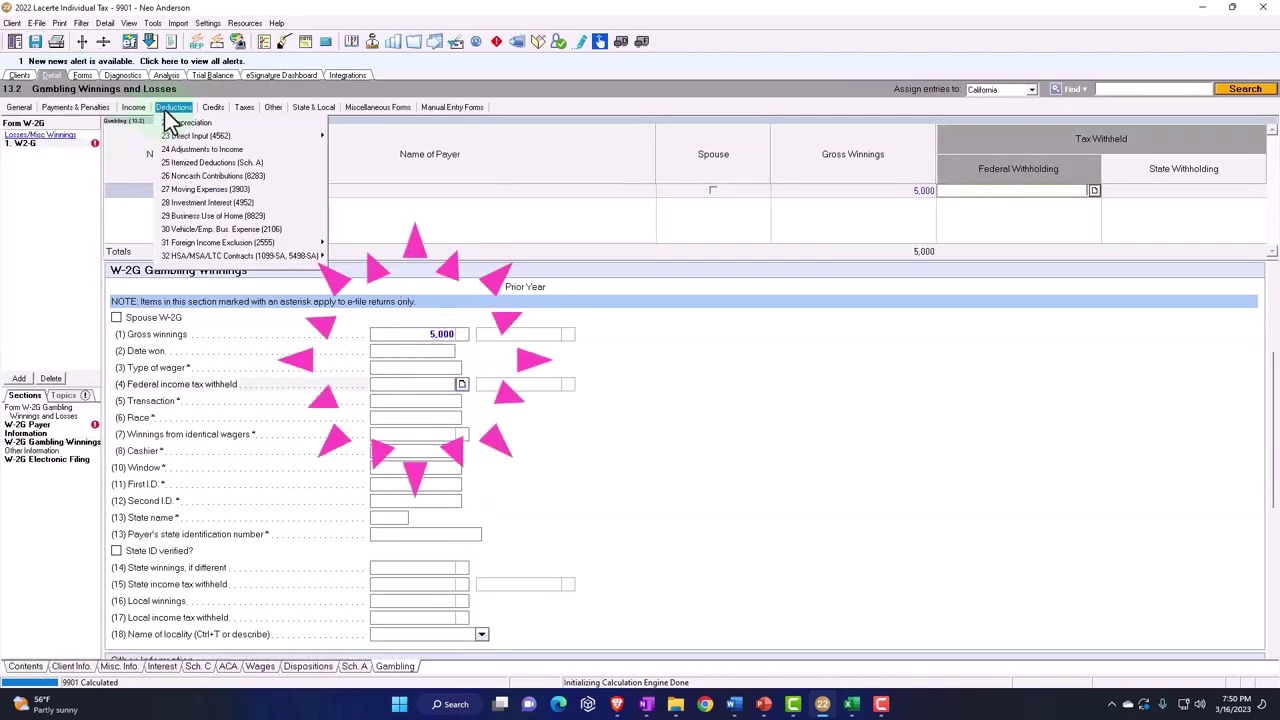
{"action": "left_click", "coordinate": [173, 161]}
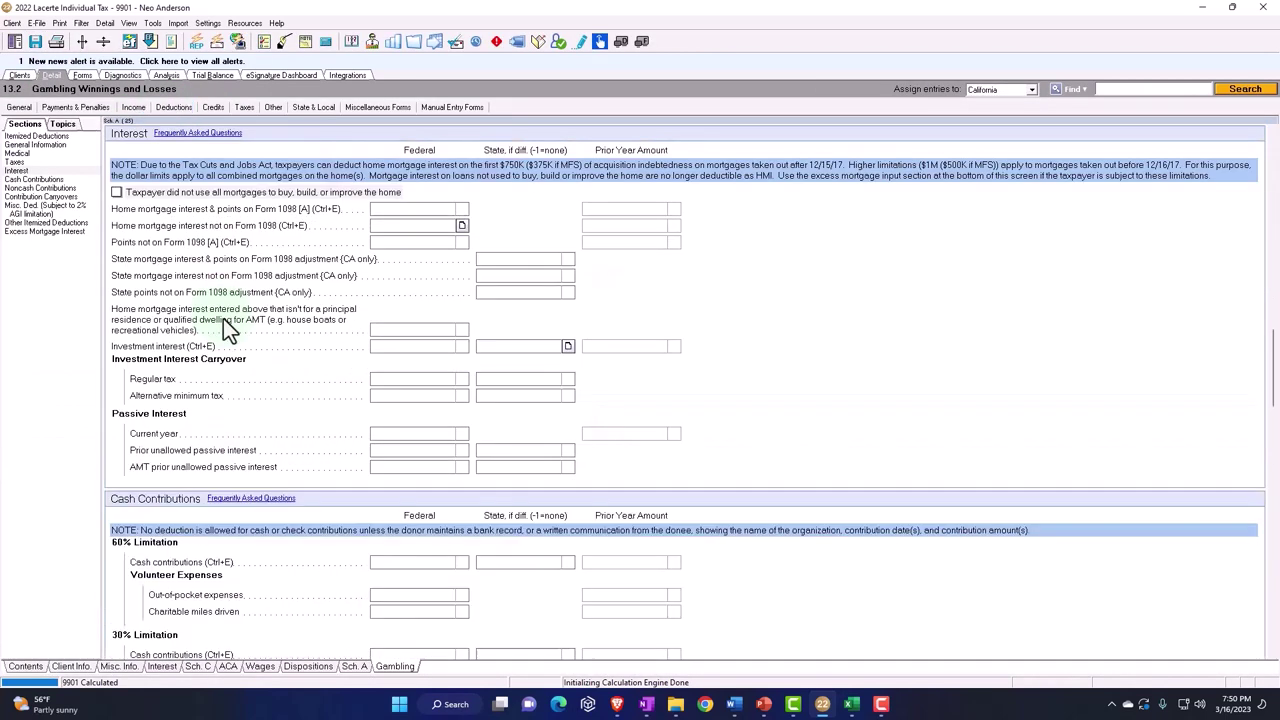
{"action": "left_click", "coordinate": [41, 210]}
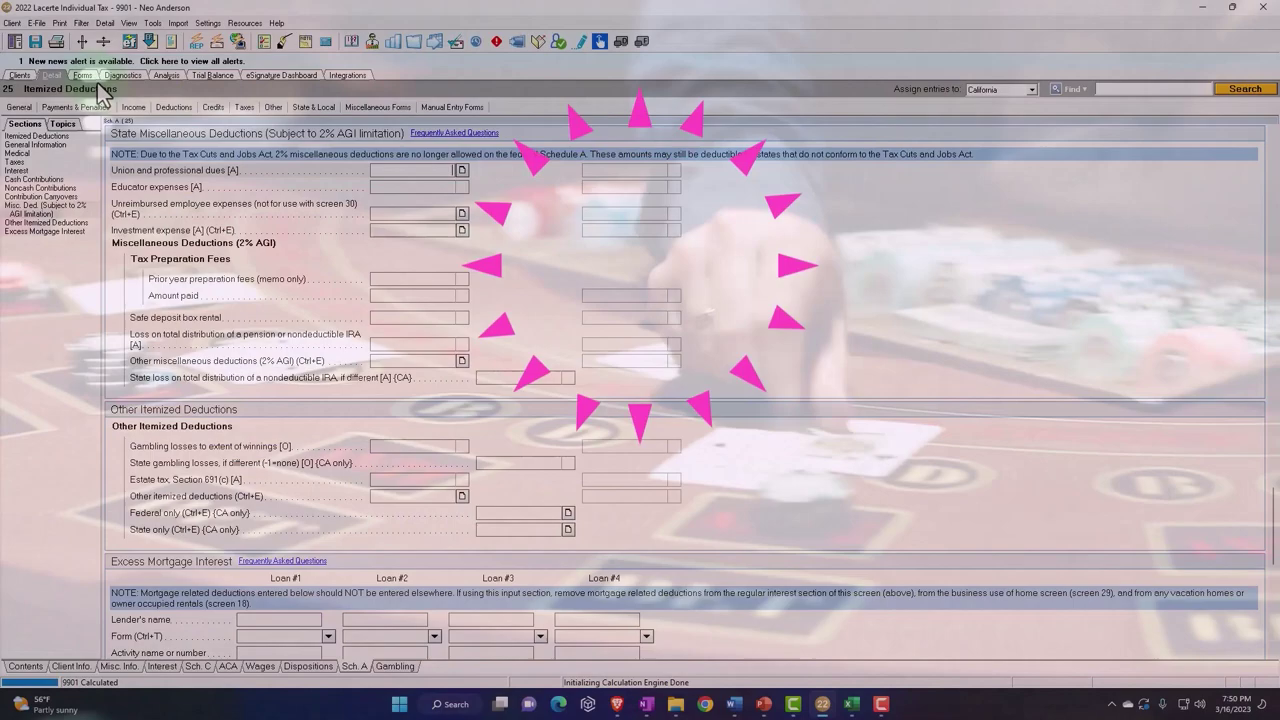
- Back on the W-2G gambling screen, enter 8,000 as total gambling losses
{"action": "left_click", "coordinate": [133, 107]}
{"action": "left_click", "coordinate": [160, 176]}
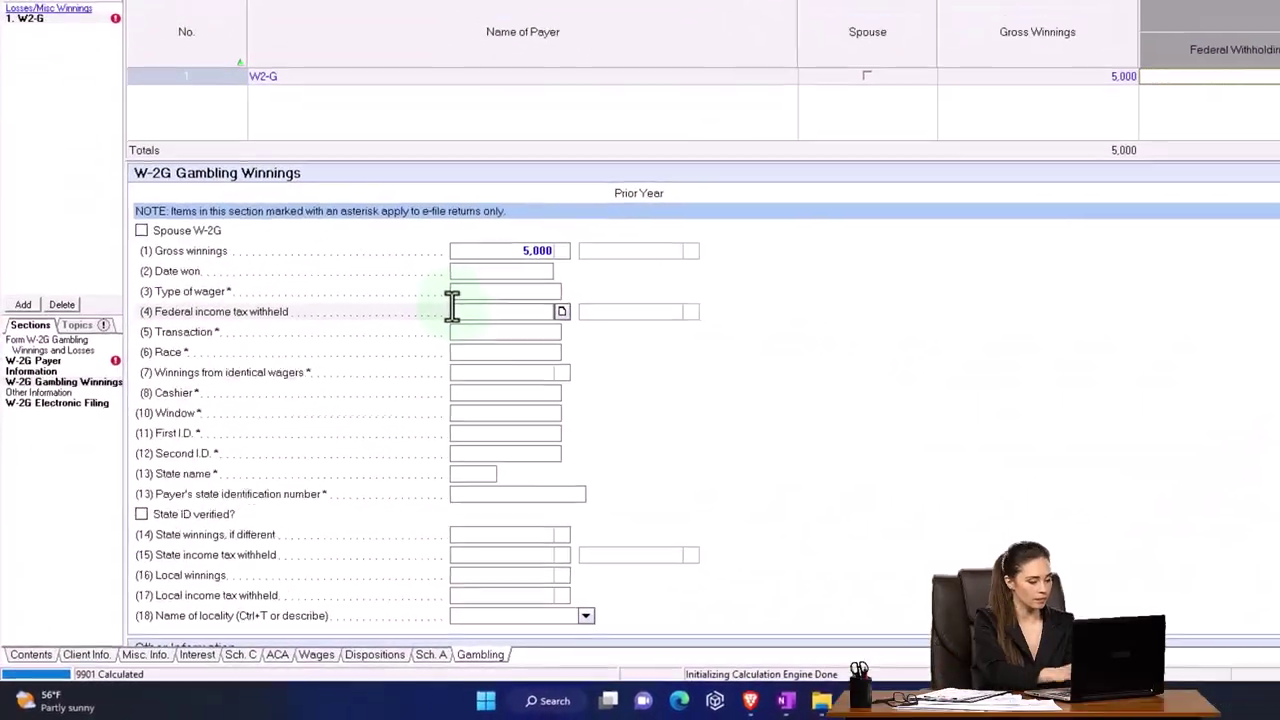
{"action": "left_click", "coordinate": [374, 384]}
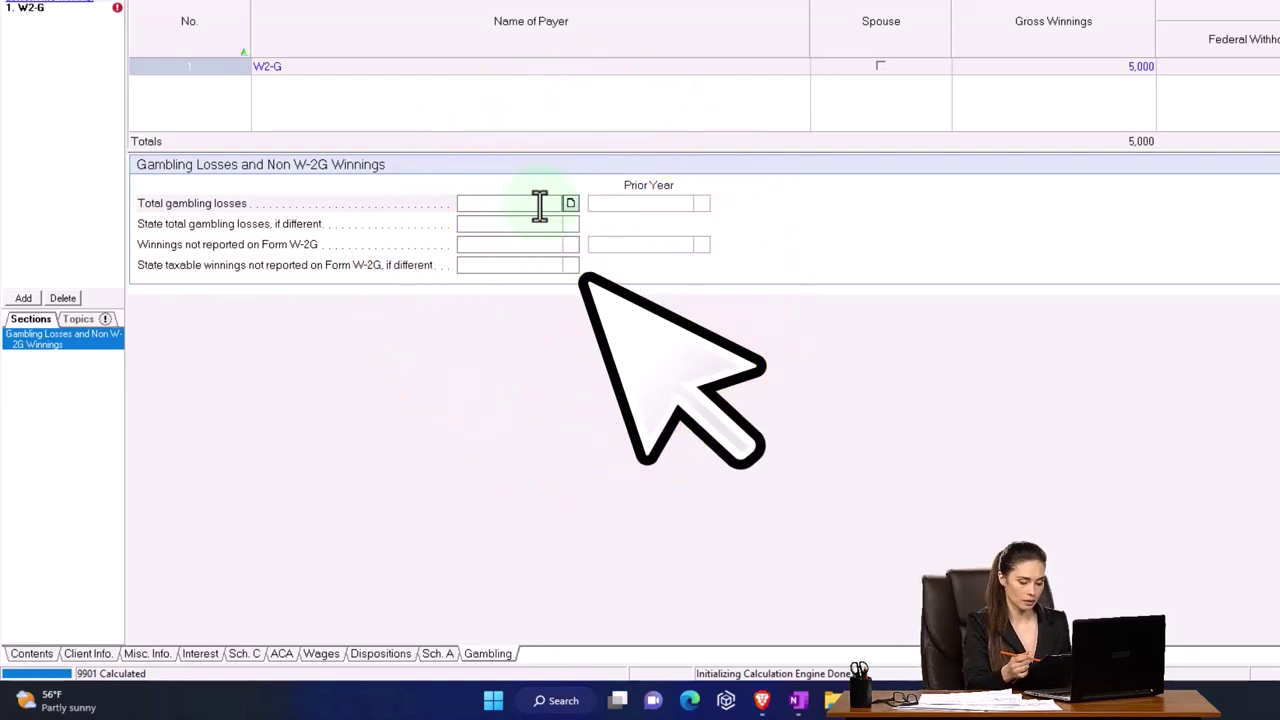
{"action": "type", "text": "000"}
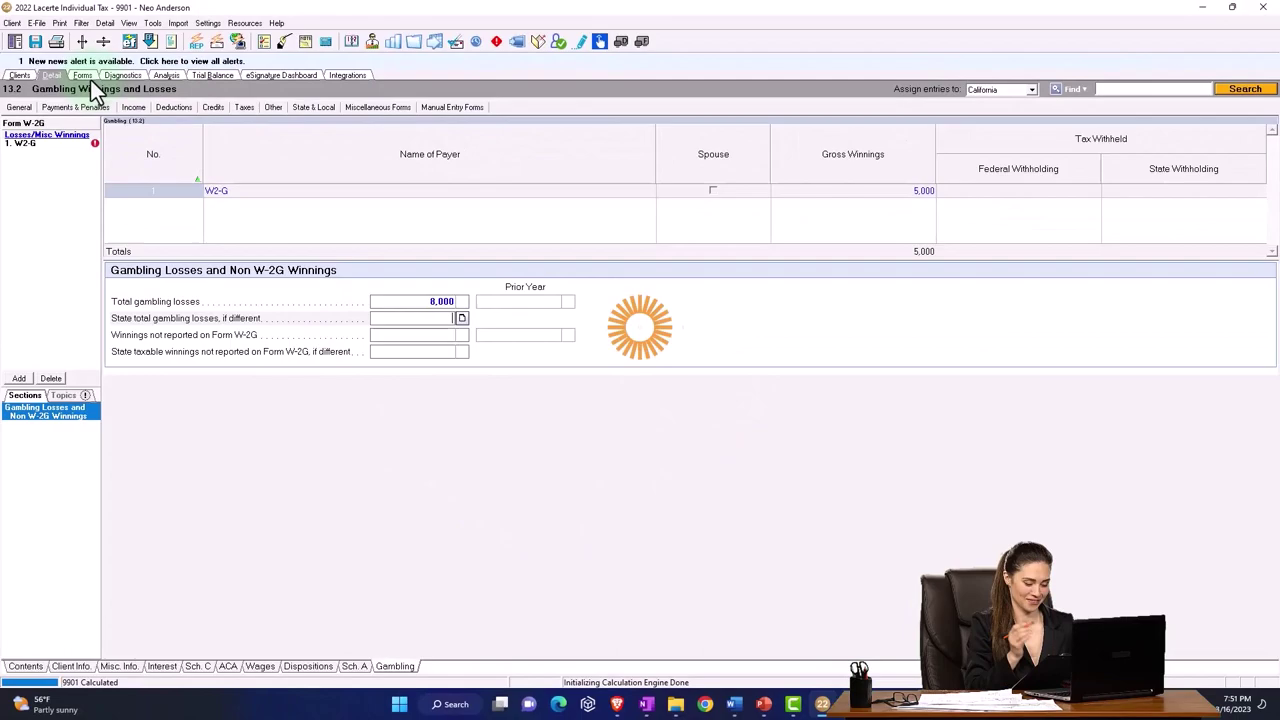
{"action": "left_click", "coordinate": [88, 75]}
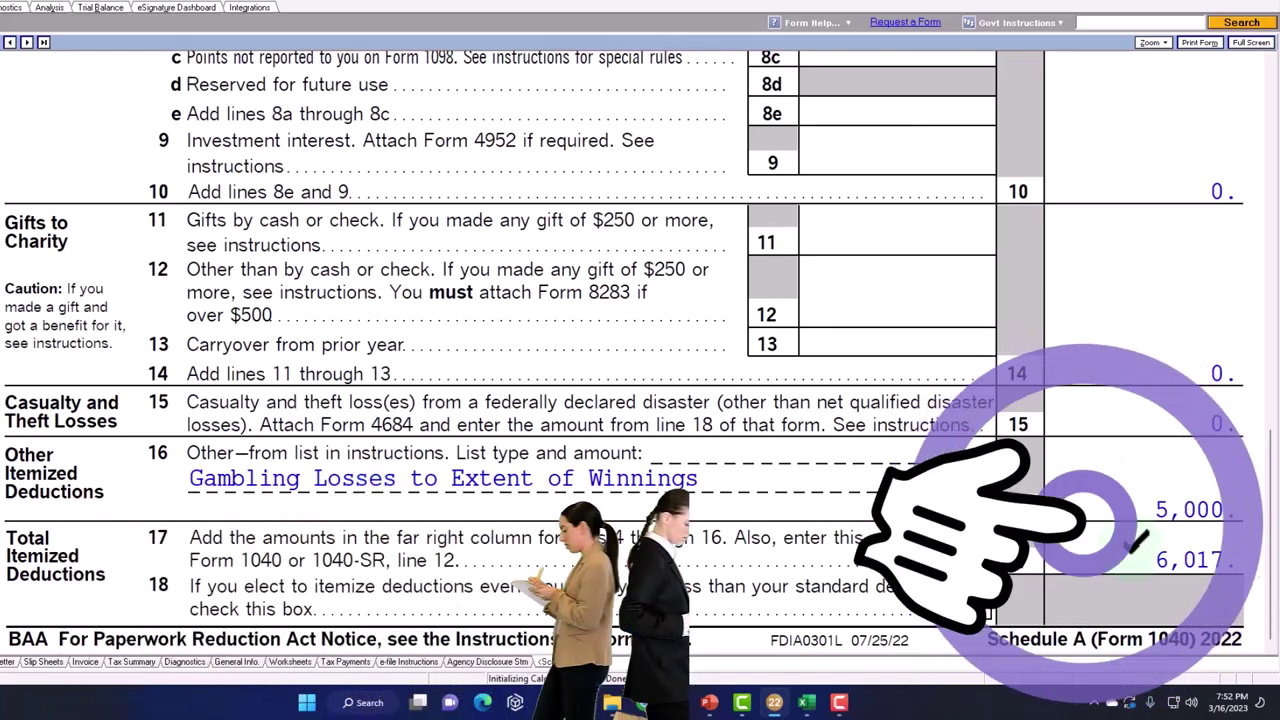
{"action": "scroll", "coordinate": [1138, 572], "scroll_direction": "up", "scroll_amount": 6}
{"action": "scroll", "coordinate": [1138, 572], "scroll_direction": "up", "scroll_amount": 5}
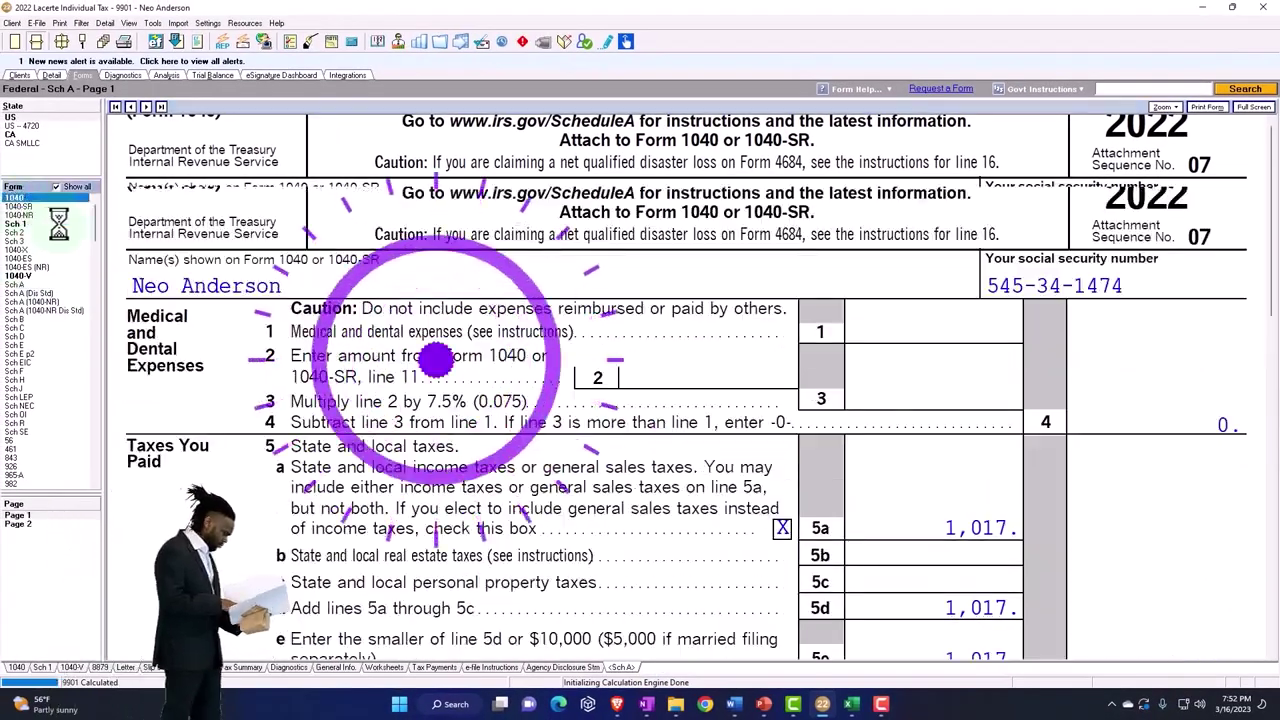
{"action": "left_click", "coordinate": [14, 198]}
{"action": "scroll", "coordinate": [612, 413], "scroll_direction": "down", "scroll_amount": 10}
{"action": "scroll", "coordinate": [613, 413], "scroll_direction": "down", "scroll_amount": 3}
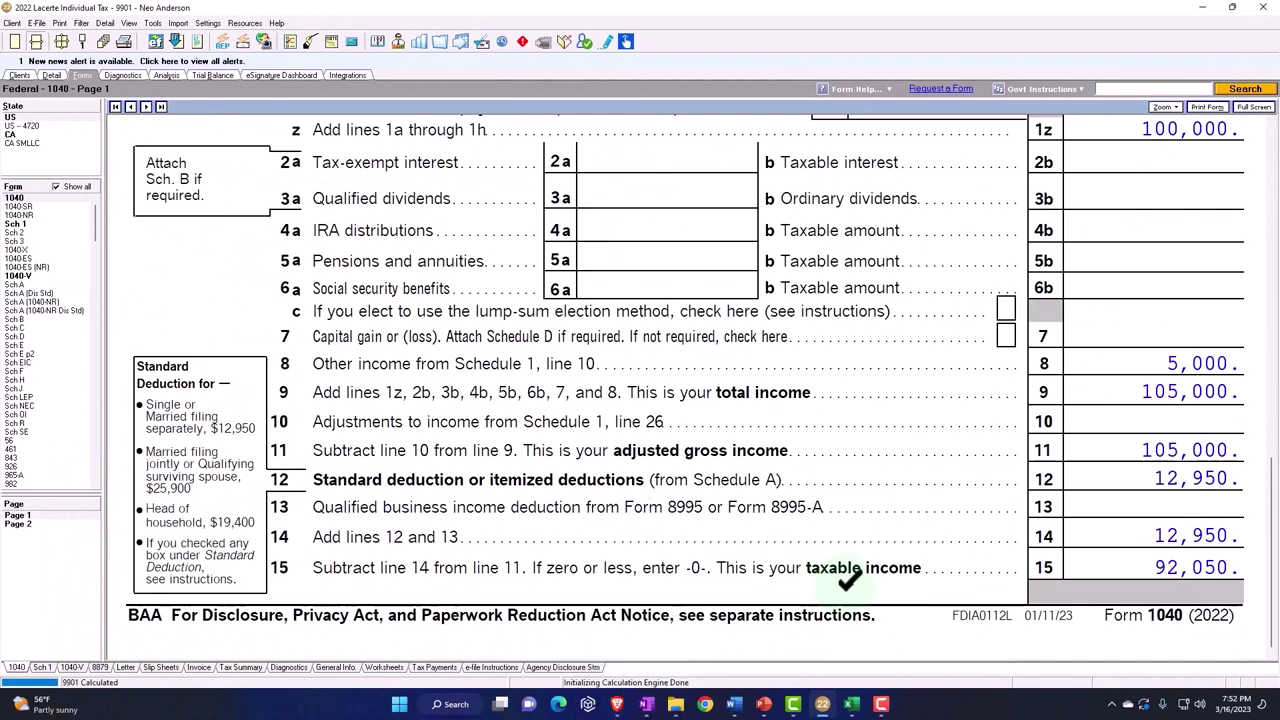
- Change total gambling losses to 4,000 and confirm Schedule A shows a 5,017 total
{"action": "left_click", "coordinate": [51, 76]}
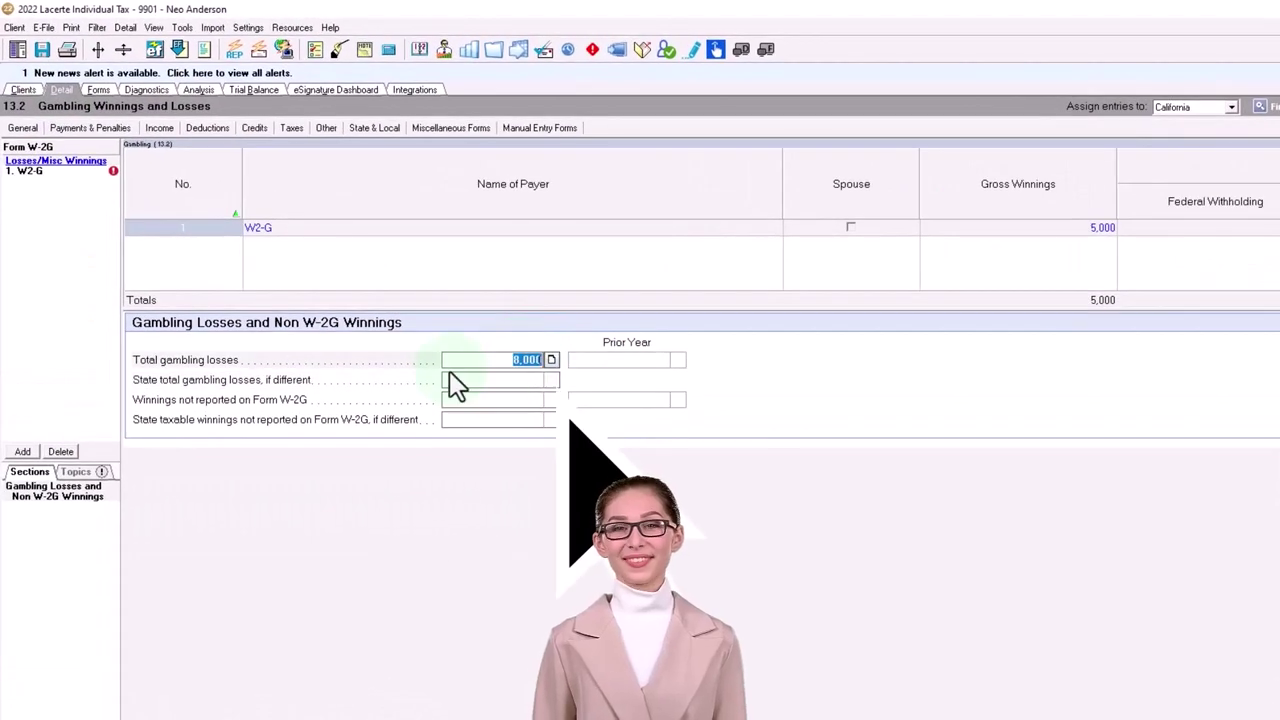
{"action": "type", "text": "400"}
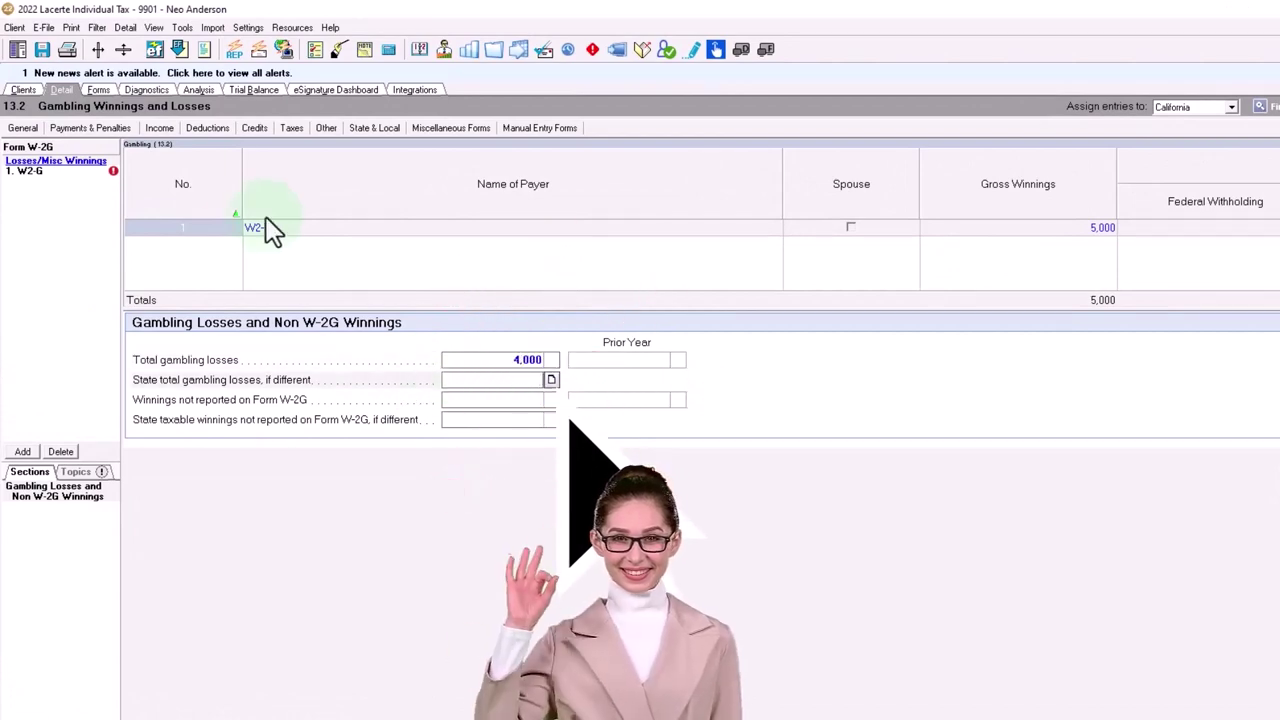
{"action": "left_click", "coordinate": [98, 89]}
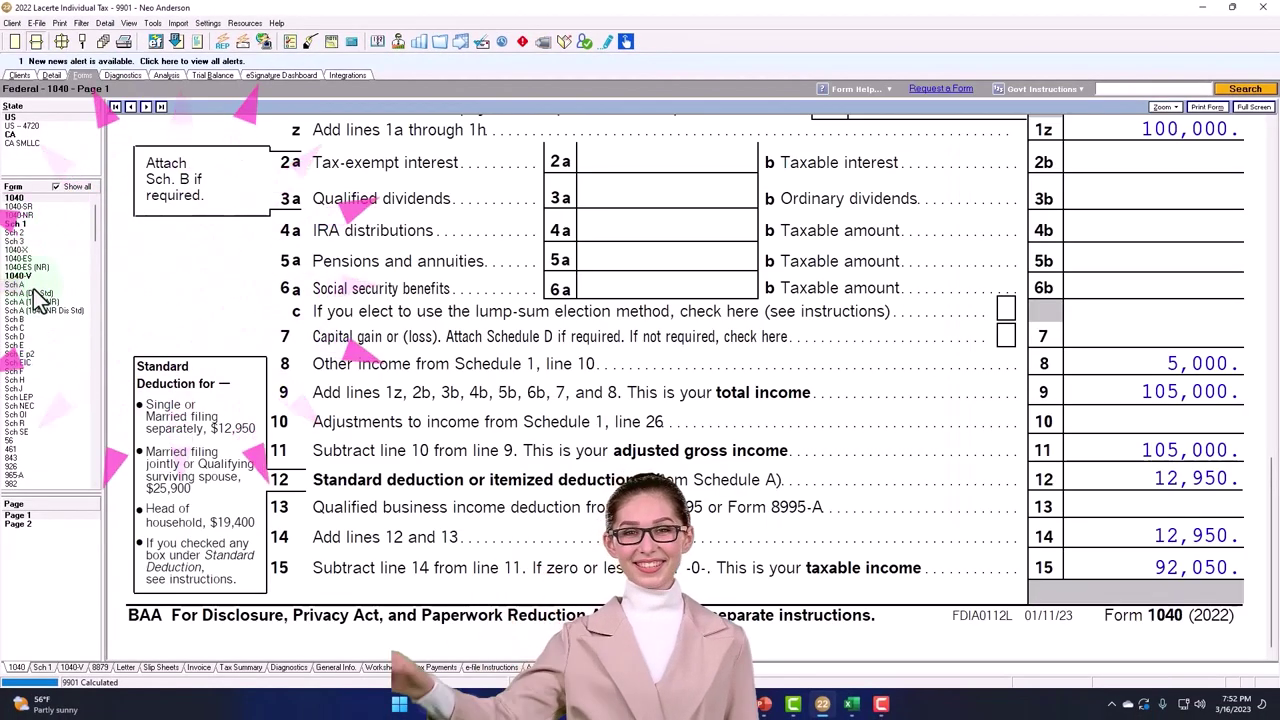
{"action": "scroll", "coordinate": [696, 372], "scroll_direction": "down", "scroll_amount": 15}
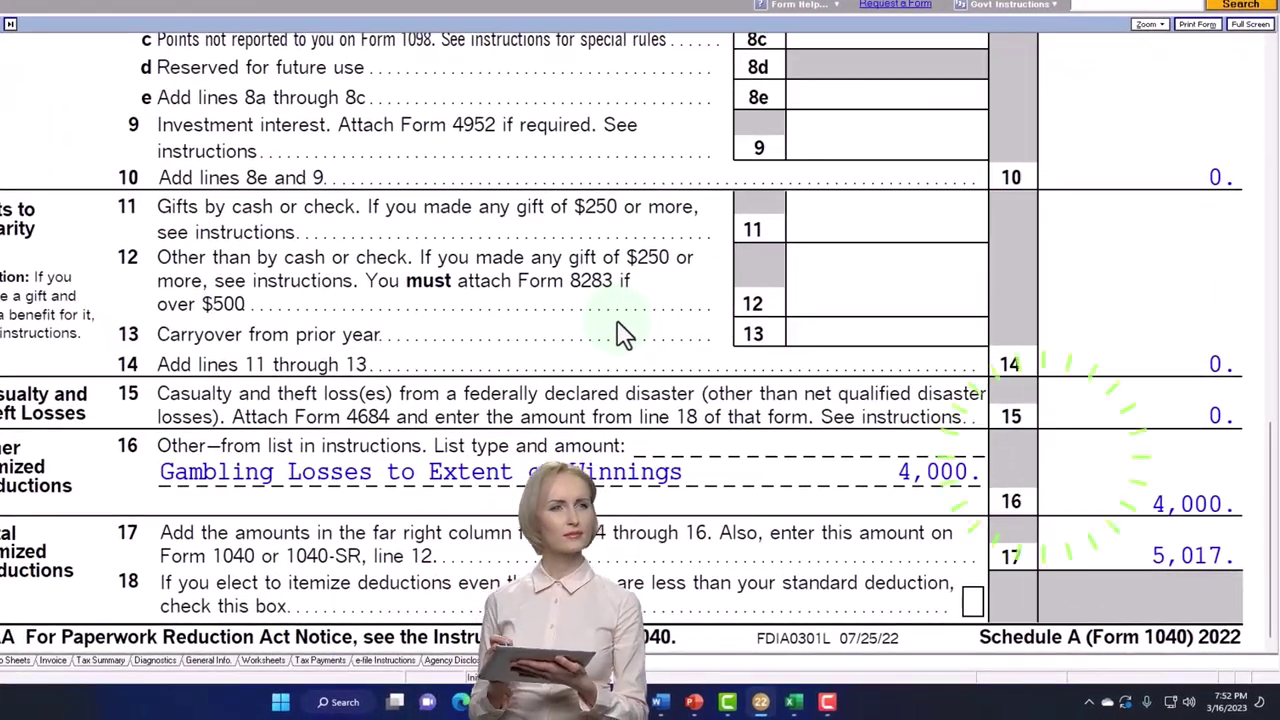
{"action": "scroll", "coordinate": [617, 350], "scroll_direction": "up", "scroll_amount": 5}
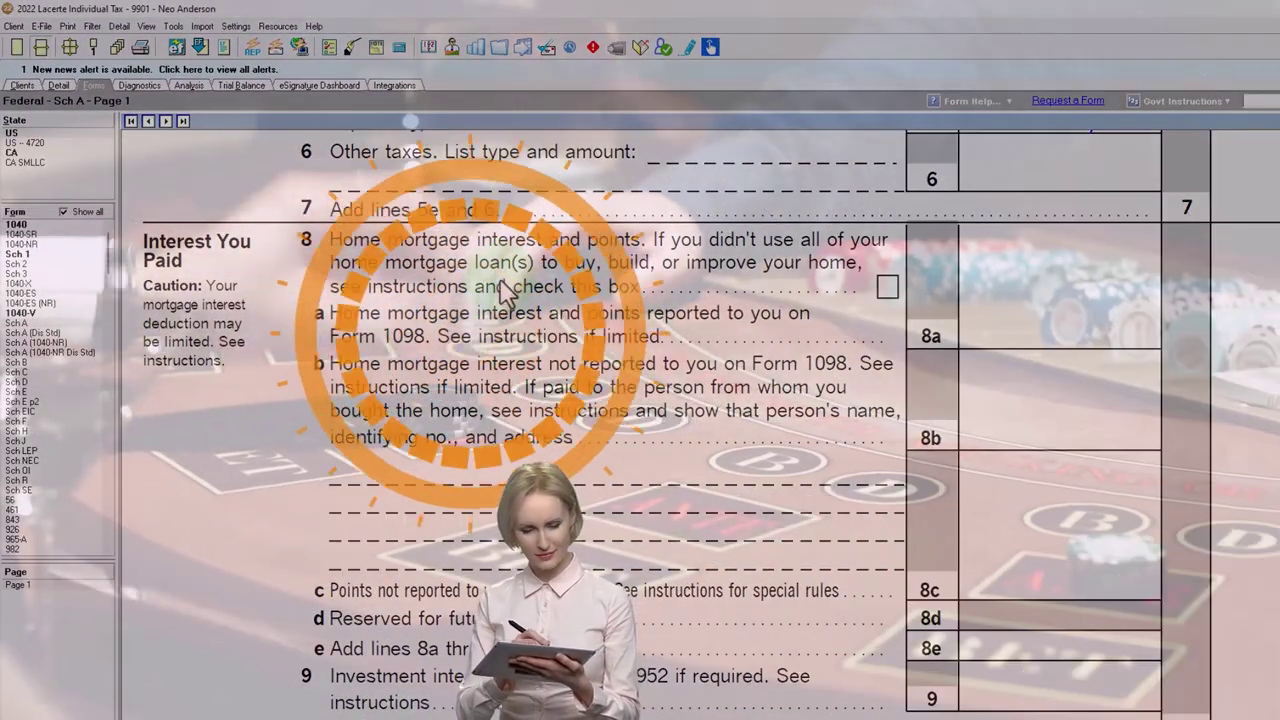
{"action": "scroll", "coordinate": [502, 288], "scroll_direction": "up", "scroll_amount": 2}
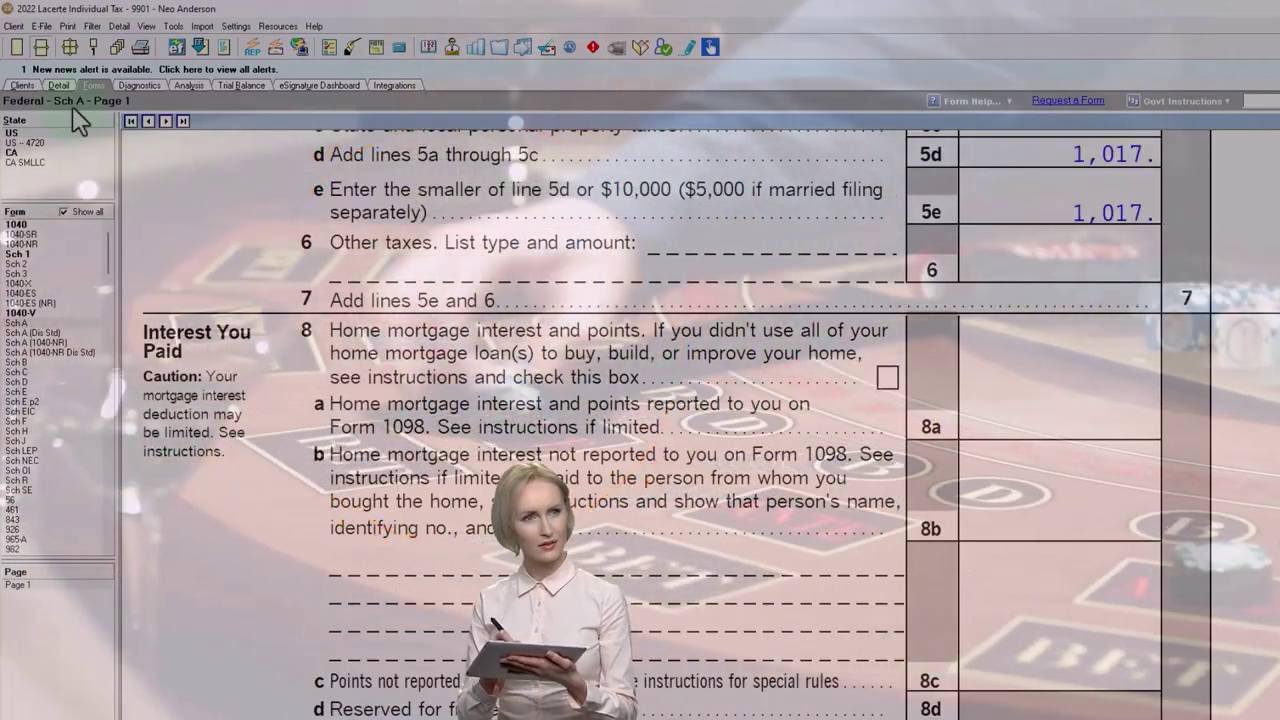
{"action": "left_click", "coordinate": [62, 89]}
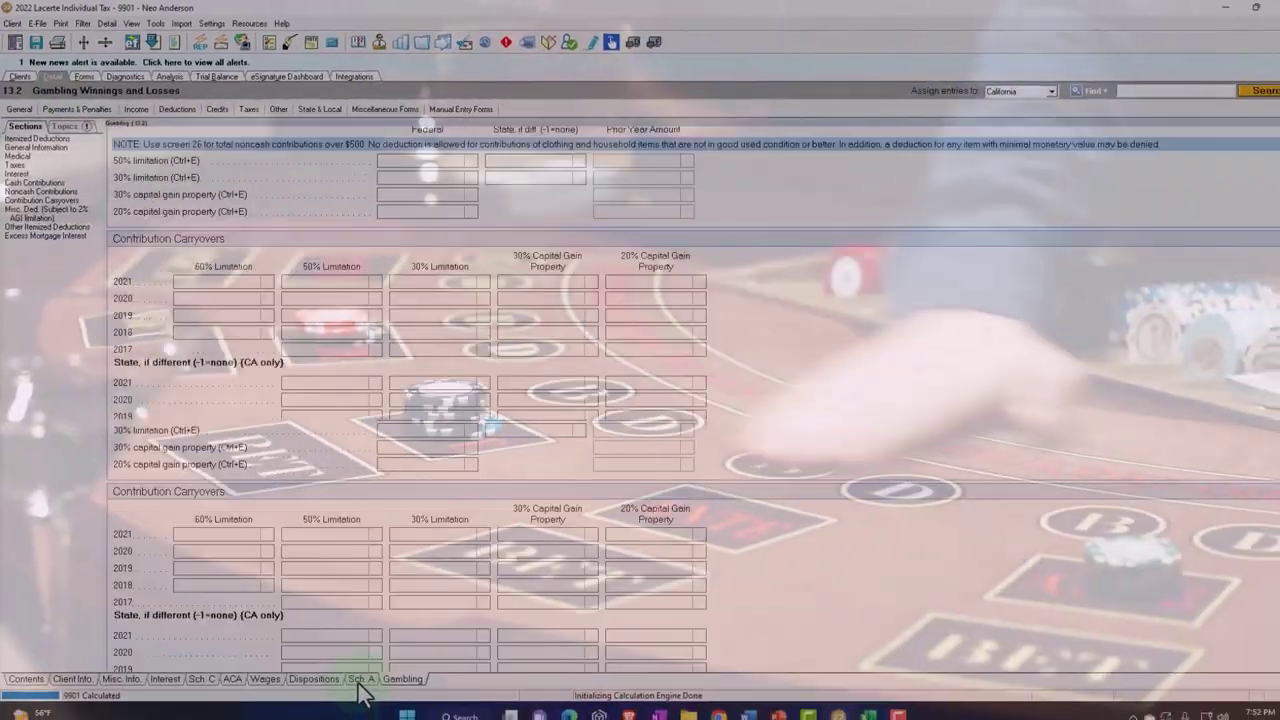
- Enter 12,000 of Form 1098 mortgage interest on the Schedule A input screen
{"action": "left_click", "coordinate": [356, 667]}
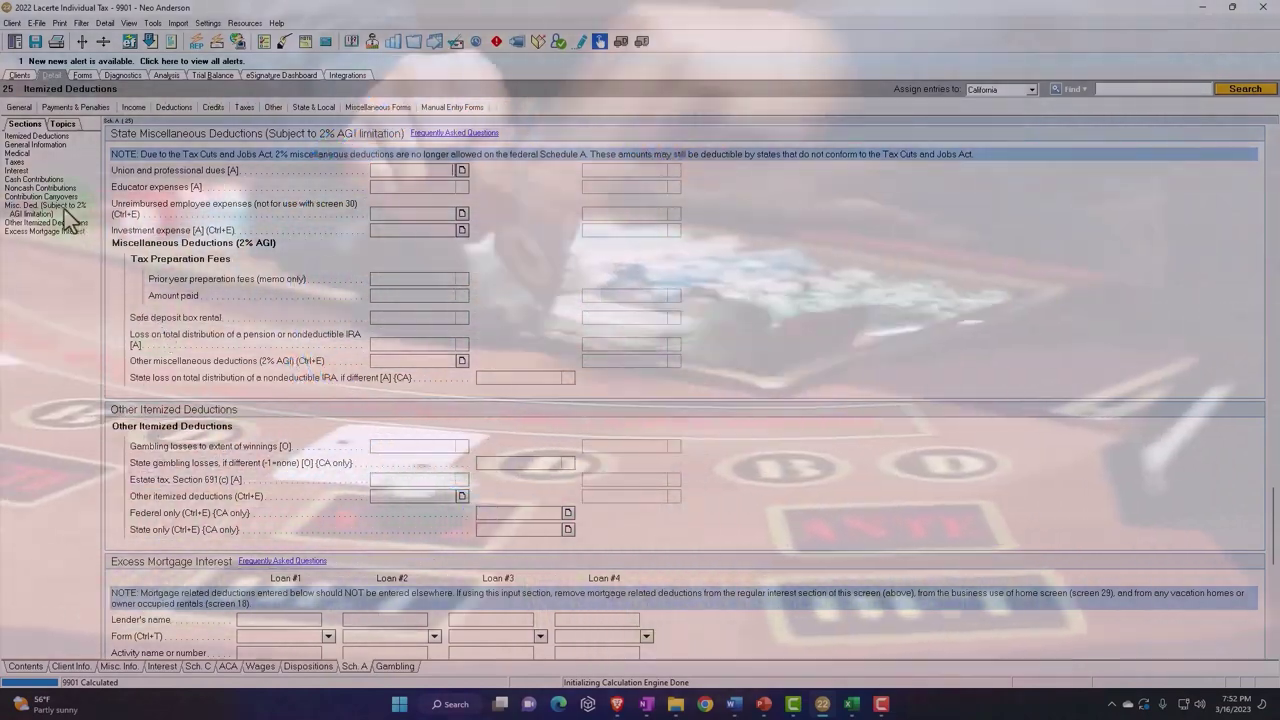
{"action": "left_click", "coordinate": [20, 170]}
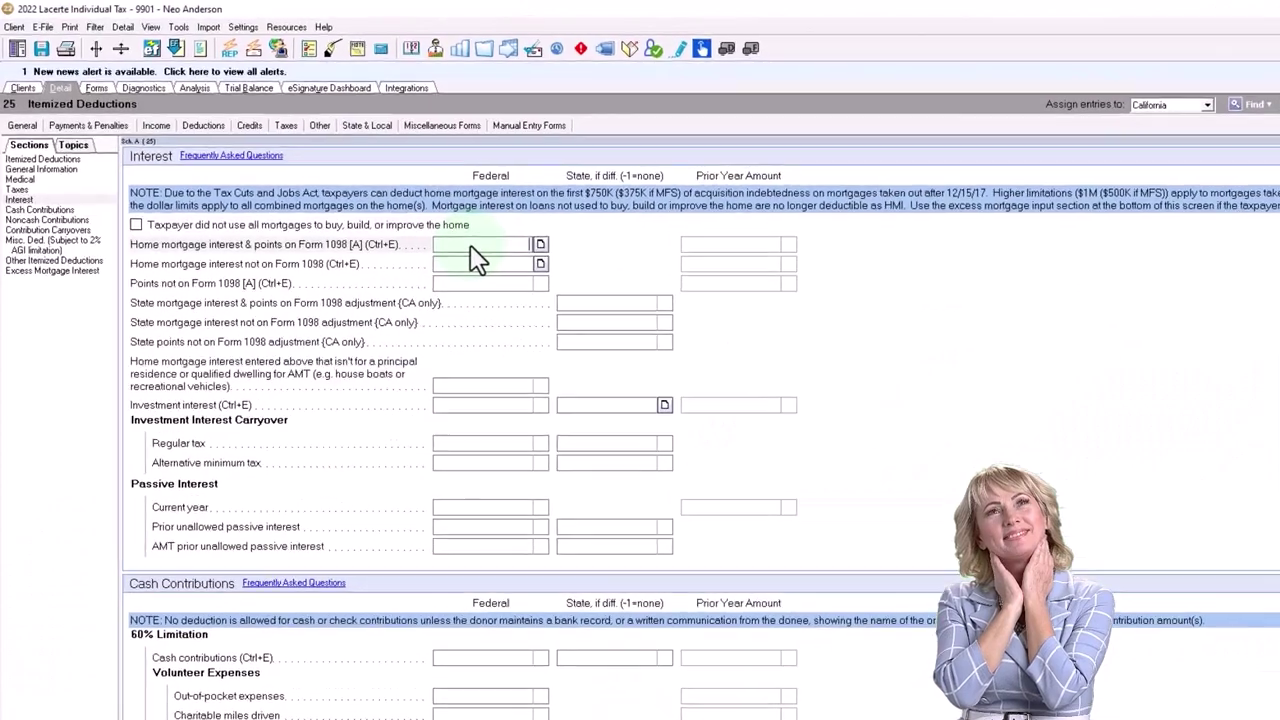
{"action": "left_click", "coordinate": [402, 210]}
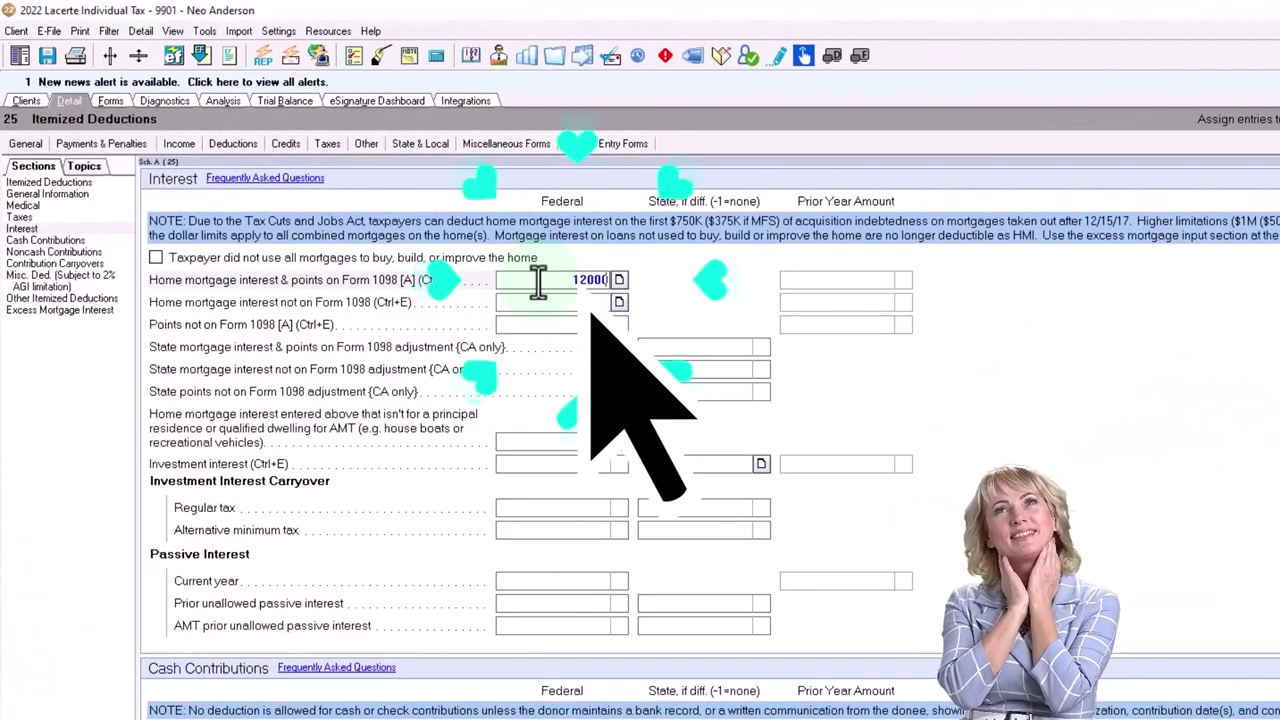
- Add 3,000 of principal-residence real estate taxes in the Taxes section
{"action": "left_click", "coordinate": [50, 218]}
{"action": "scroll", "coordinate": [560, 590], "scroll_direction": "down", "scroll_amount": 10}
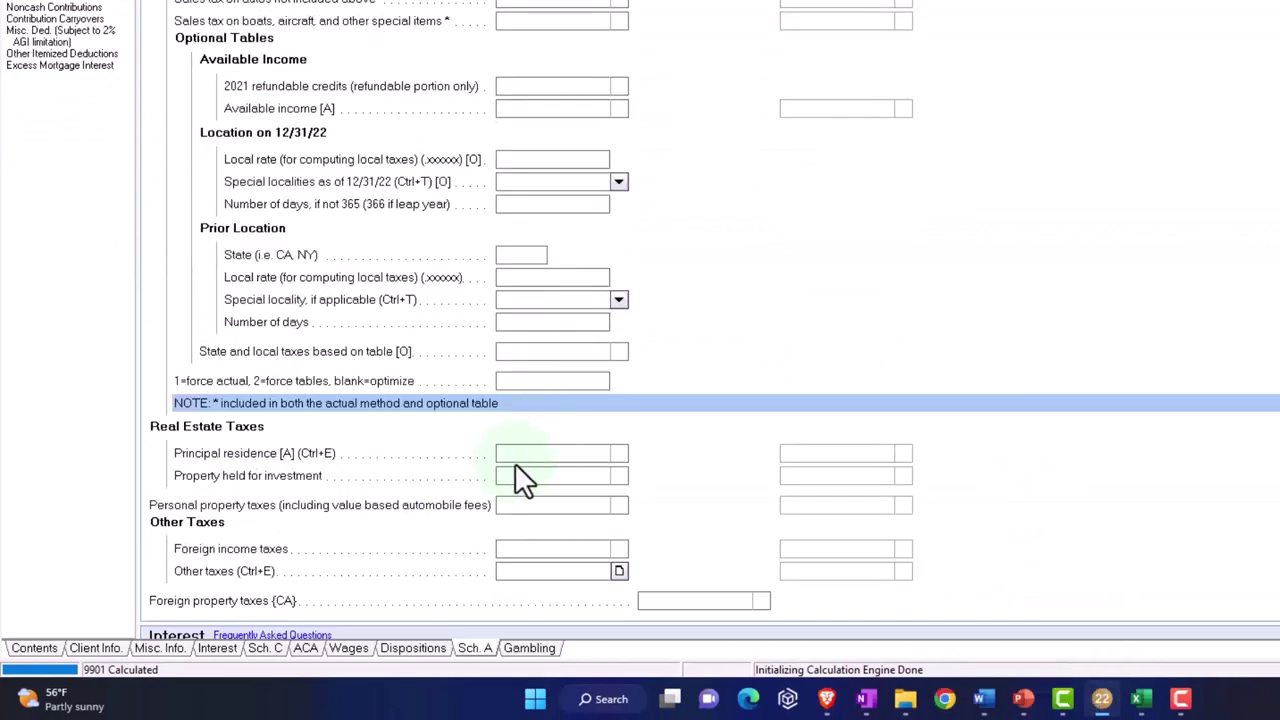
{"action": "type", "text": "3000"}
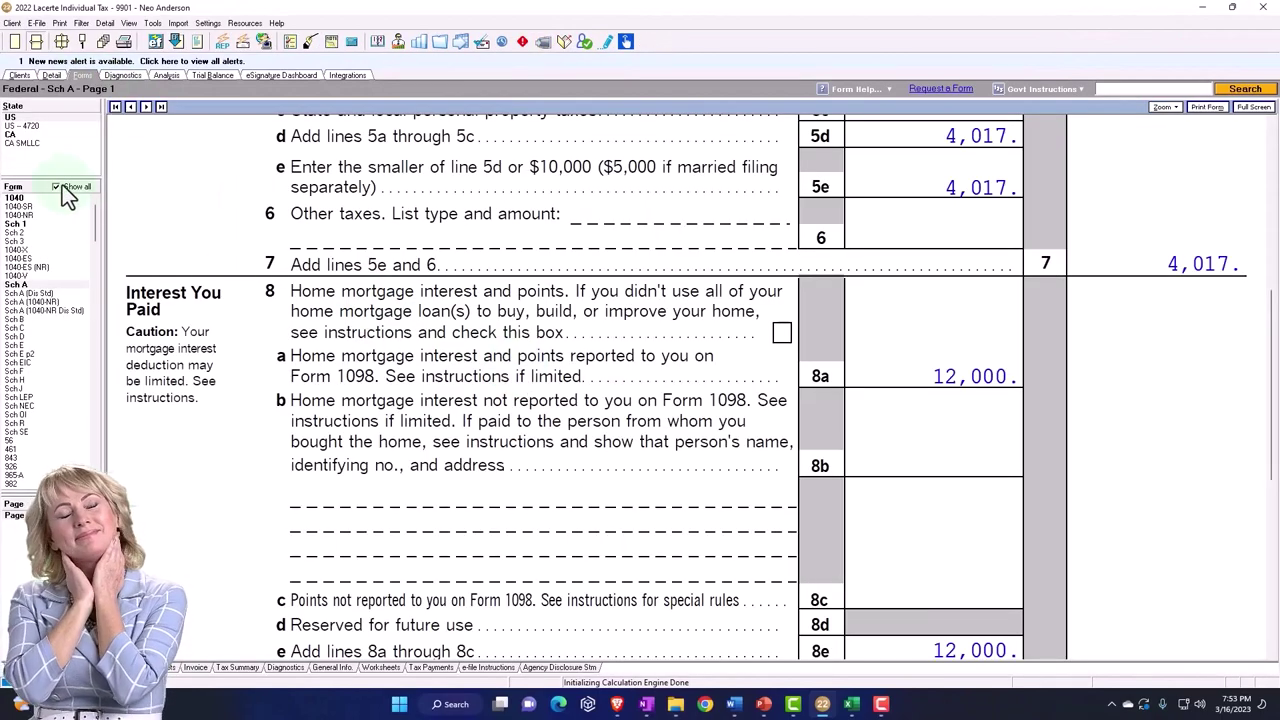
- Confirm Schedule A line 17 totals 20,017 in itemized deductions
{"action": "scroll", "coordinate": [708, 398], "scroll_direction": "up", "scroll_amount": 5}
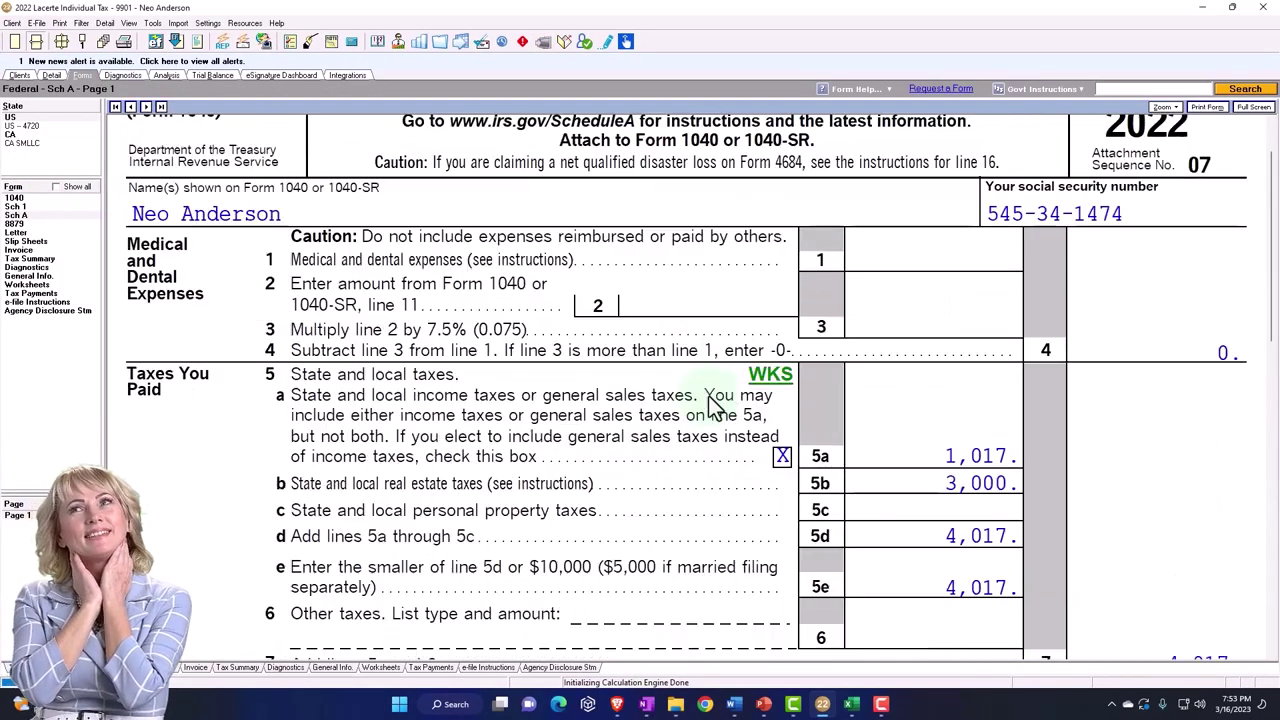
{"action": "scroll", "coordinate": [709, 404], "scroll_direction": "down", "scroll_amount": 6}
{"action": "scroll", "coordinate": [709, 408], "scroll_direction": "down", "scroll_amount": 6}
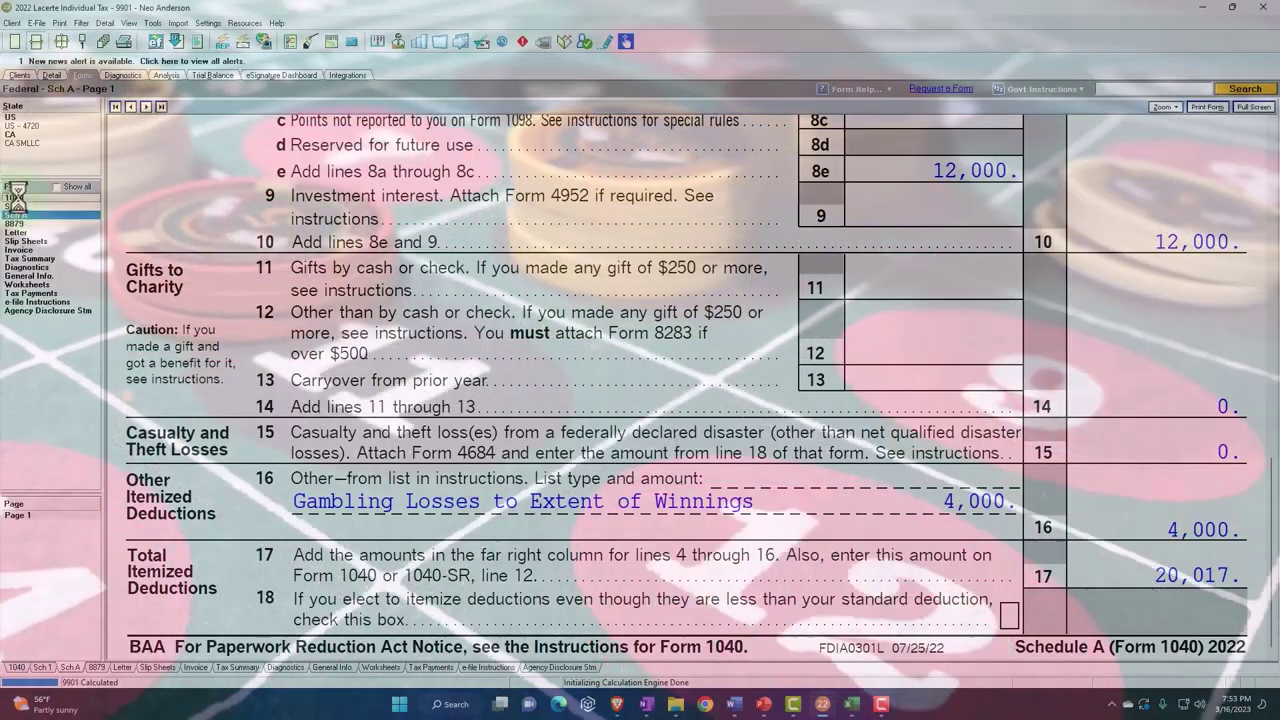
- Check Form 1040 line 12's 20,017 deduction and 84,983 taxable income
{"action": "left_click", "coordinate": [16, 197]}
{"action": "scroll", "coordinate": [727, 502], "scroll_direction": "down", "scroll_amount": 10}
{"action": "scroll", "coordinate": [721, 494], "scroll_direction": "down", "scroll_amount": 5}
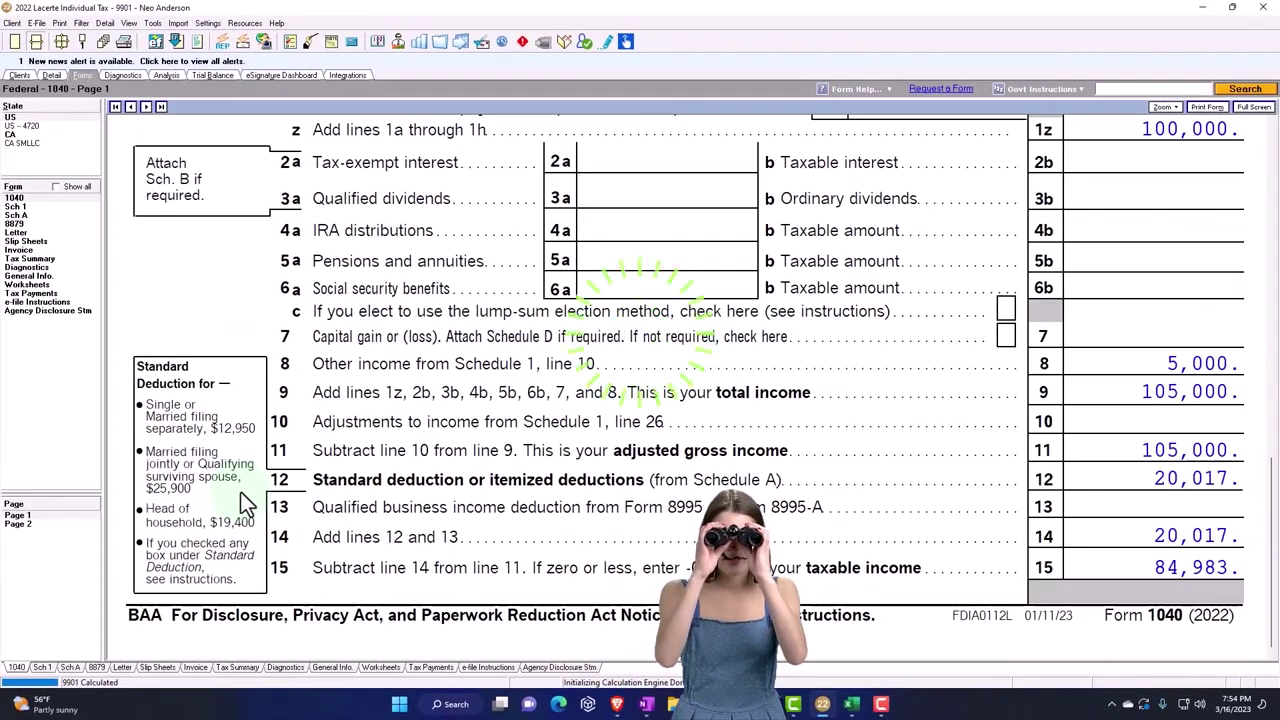
- Switch to Excel and scroll through the Income Sch. 1 sheet
{"action": "key", "text": "alt+Tab"}
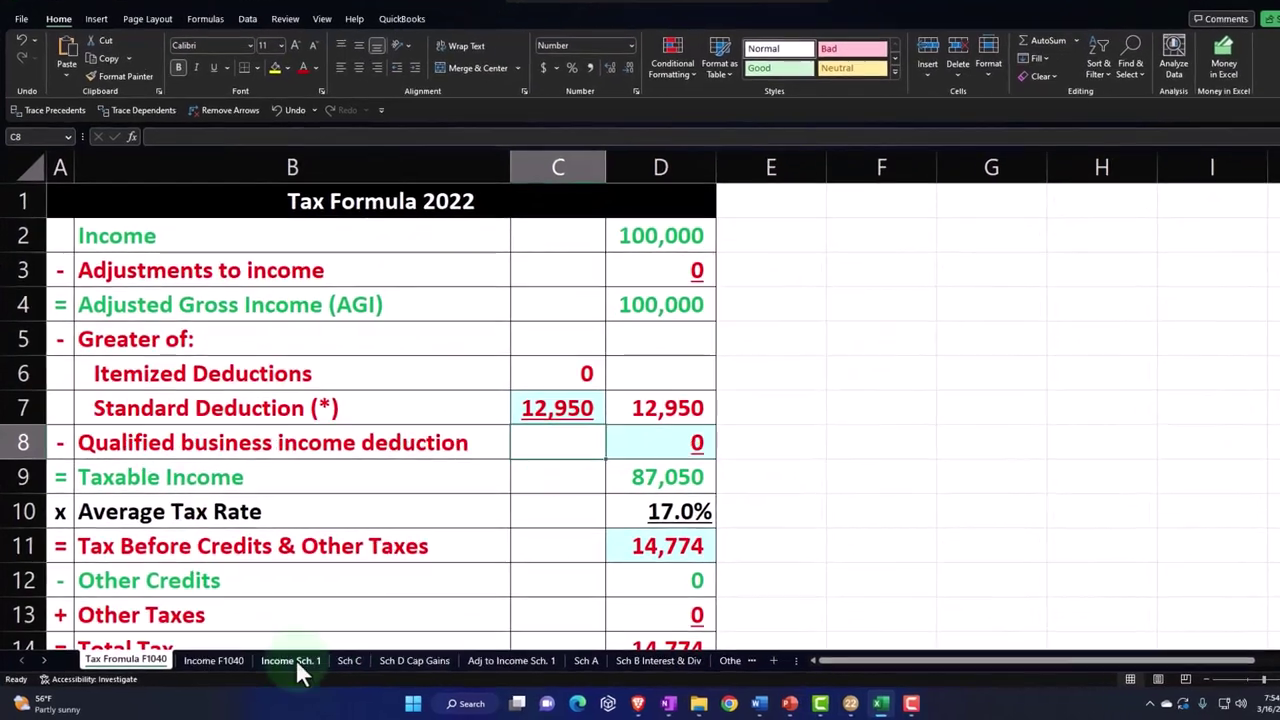
{"action": "left_click", "coordinate": [281, 662]}
{"action": "left_click", "coordinate": [304, 501]}
{"action": "scroll", "coordinate": [294, 509], "scroll_direction": "down", "scroll_amount": 2}
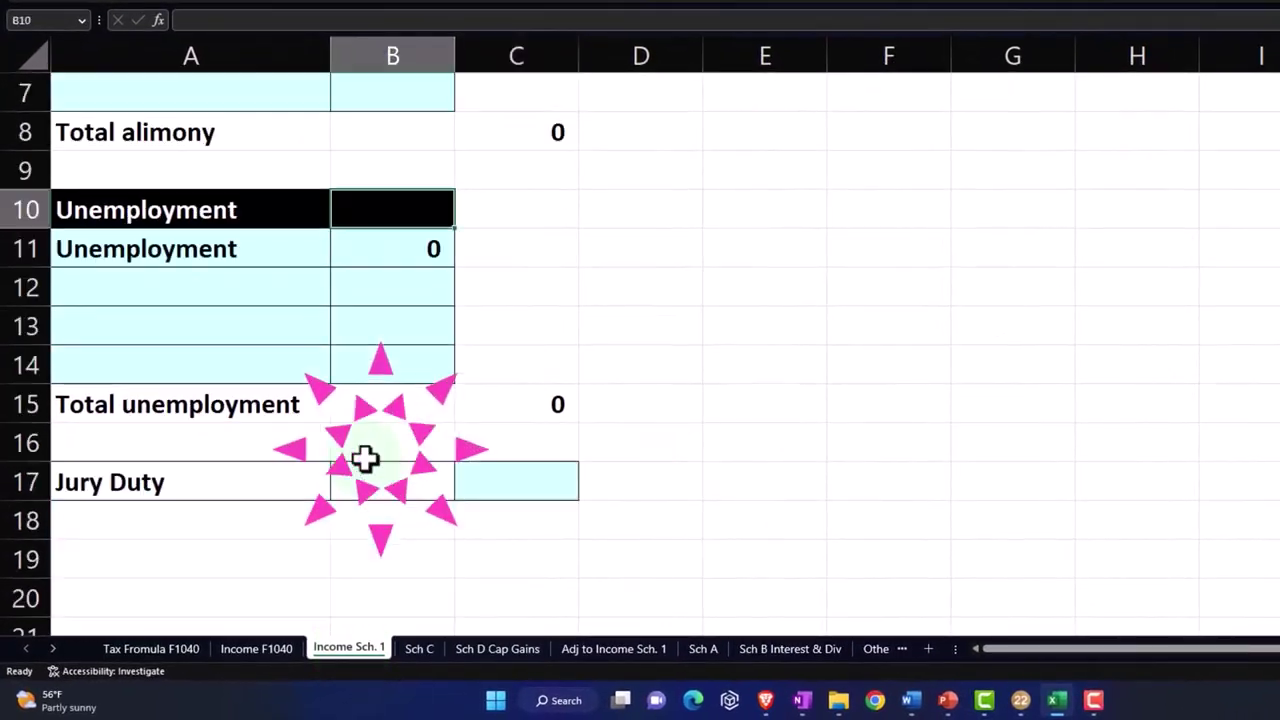
{"action": "scroll", "coordinate": [365, 459], "scroll_direction": "down", "scroll_amount": 1}
{"action": "scroll", "coordinate": [365, 459], "scroll_direction": "up", "scroll_amount": 3}
{"action": "scroll", "coordinate": [365, 459], "scroll_direction": "down", "scroll_amount": 5}
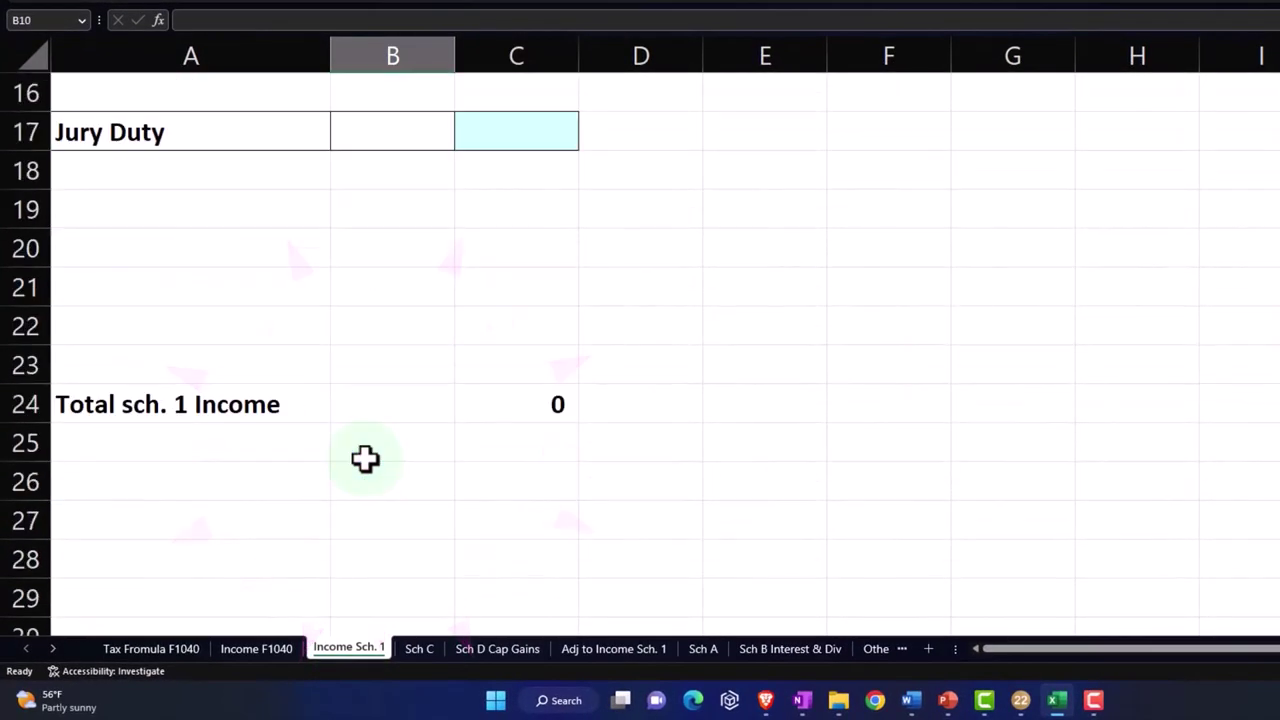
{"action": "scroll", "coordinate": [365, 459], "scroll_direction": "down", "scroll_amount": 1}
{"action": "scroll", "coordinate": [365, 459], "scroll_direction": "up", "scroll_amount": 6}
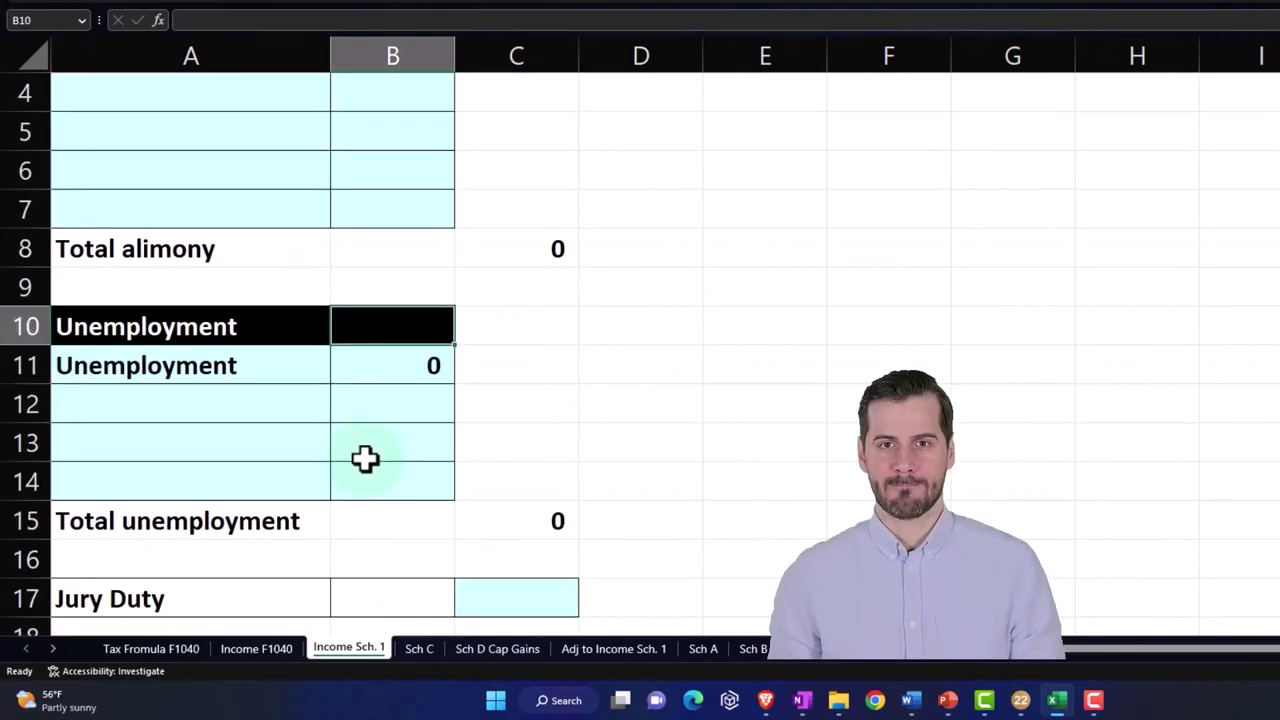
{"action": "scroll", "coordinate": [365, 459], "scroll_direction": "down", "scroll_amount": 2}
{"action": "scroll", "coordinate": [365, 459], "scroll_direction": "down", "scroll_amount": 1}
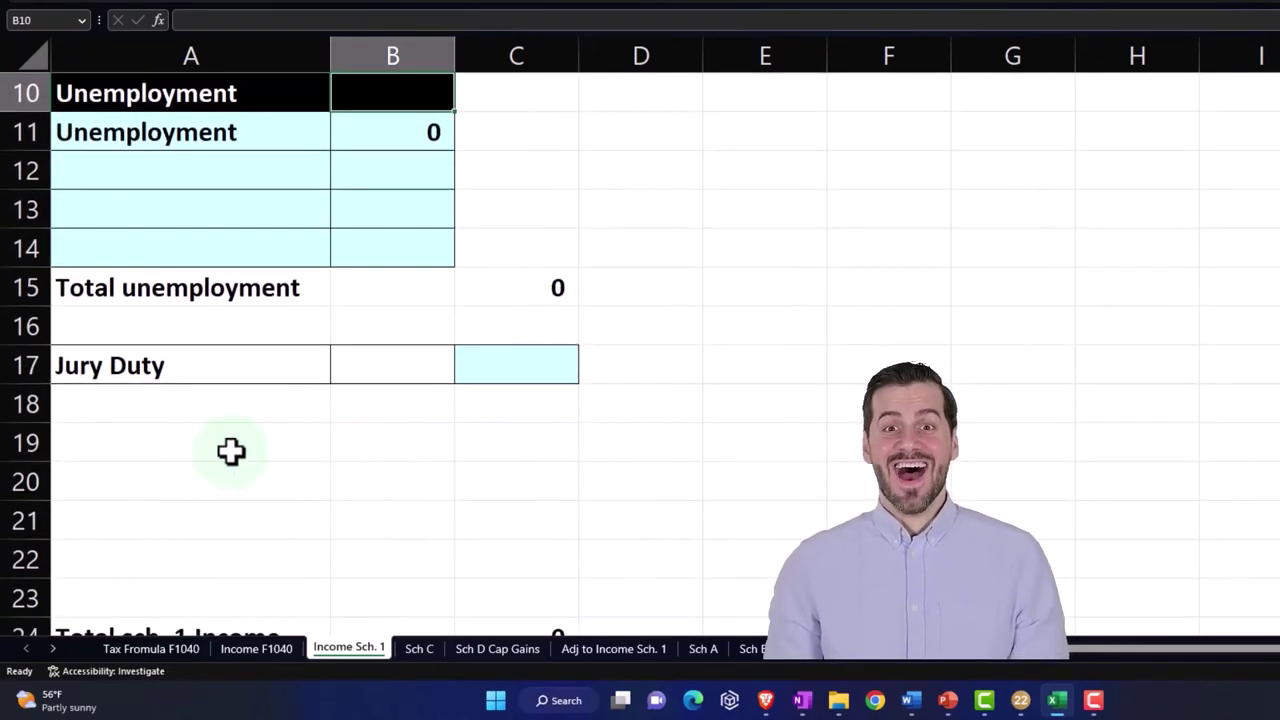
- Enter the label 'Gambling winning' in A19 and run a spell check (F7)
{"action": "left_click", "coordinate": [317, 460]}
{"action": "scroll", "coordinate": [320, 466], "scroll_direction": "down", "scroll_amount": 1}
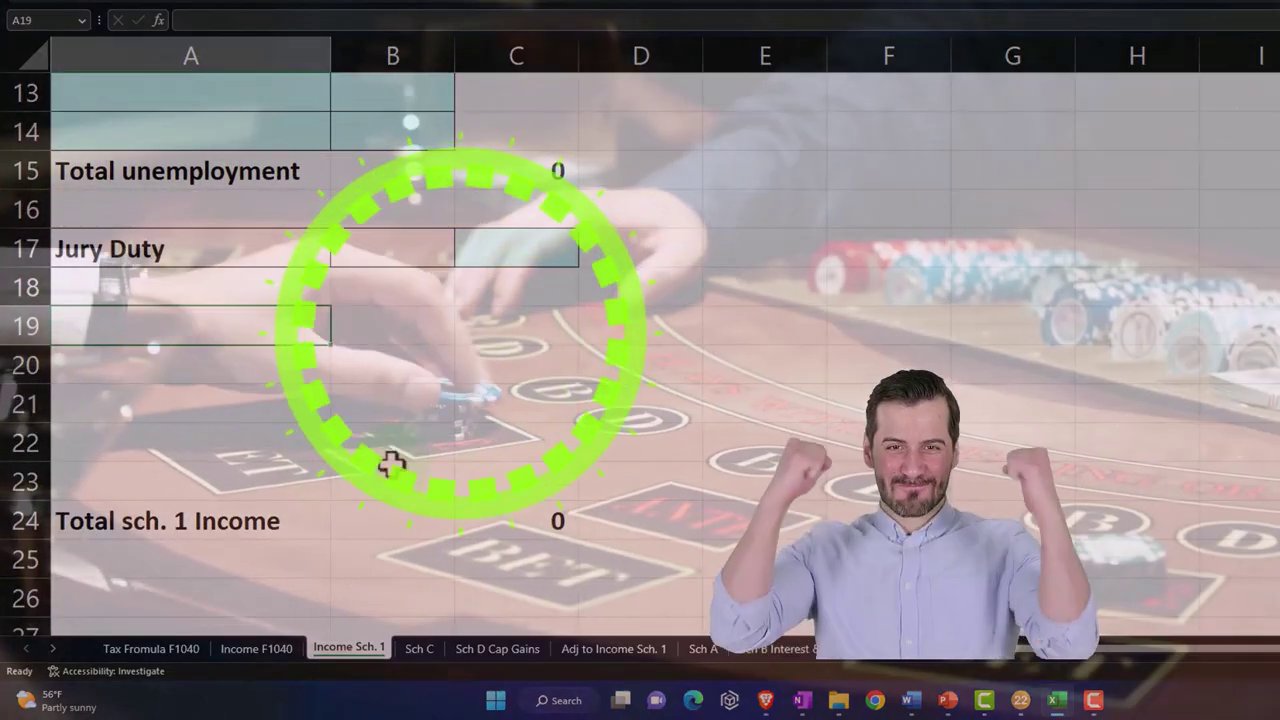
{"action": "scroll", "coordinate": [397, 461], "scroll_direction": "up", "scroll_amount": 1}
{"action": "type", "text": "Gam"}
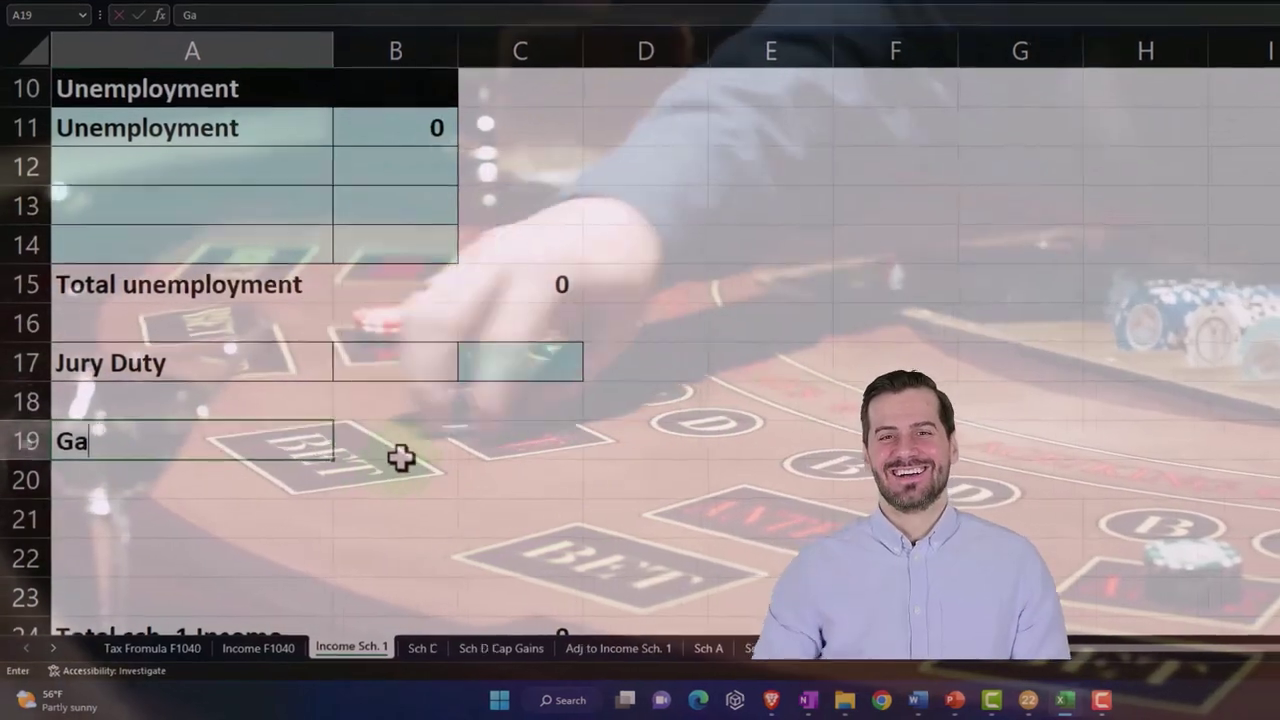
{"action": "type", "text": "bli"}
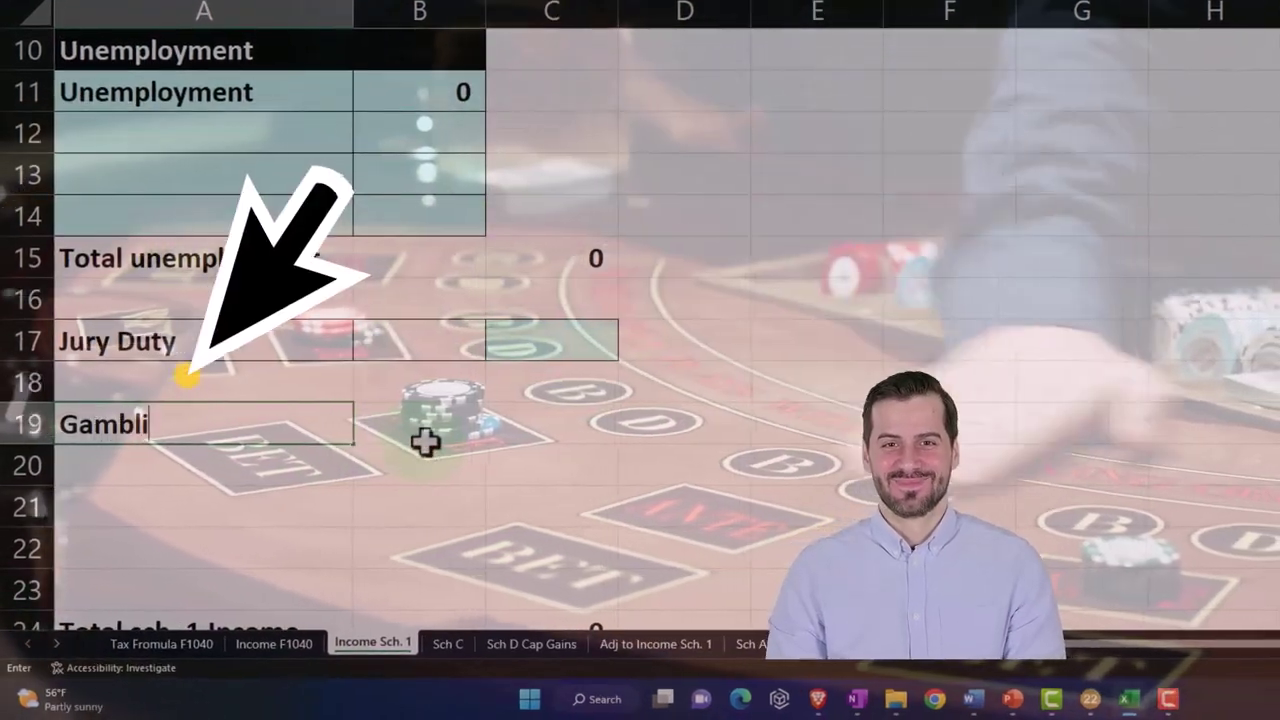
{"action": "type", "text": "ng winning"}
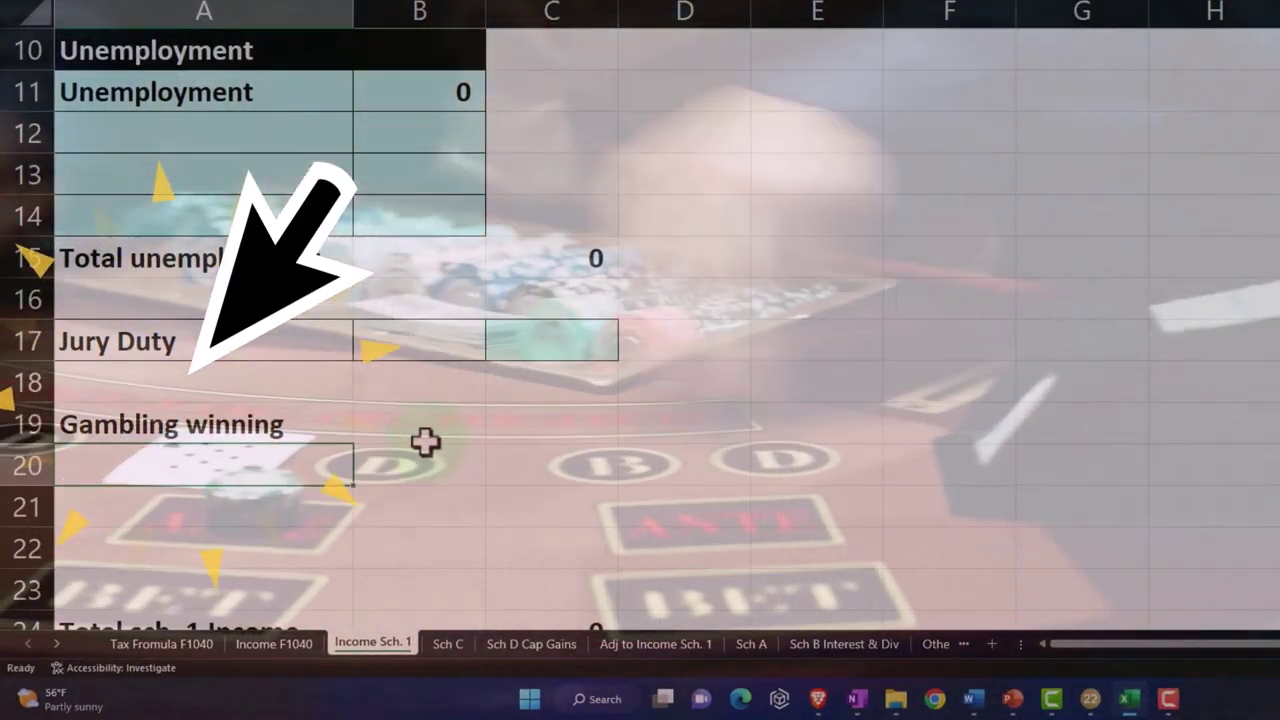
{"action": "key", "text": "Return"}
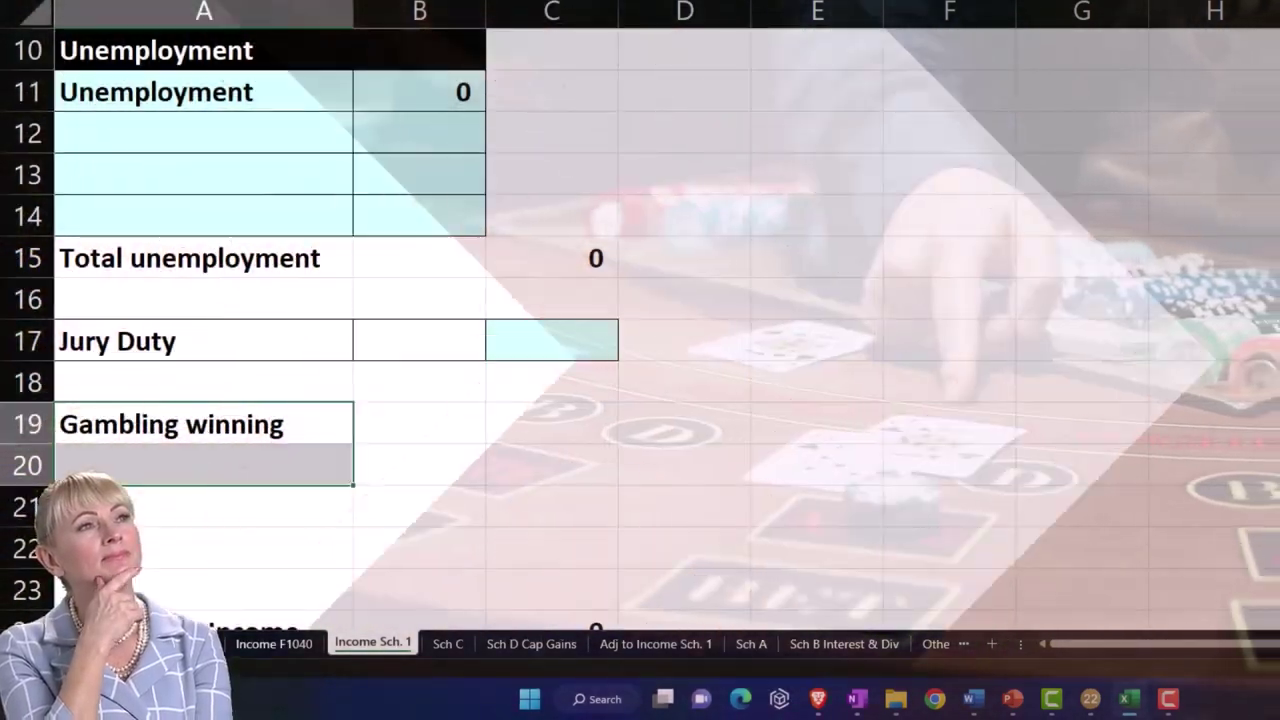
{"action": "key", "text": "F7"}
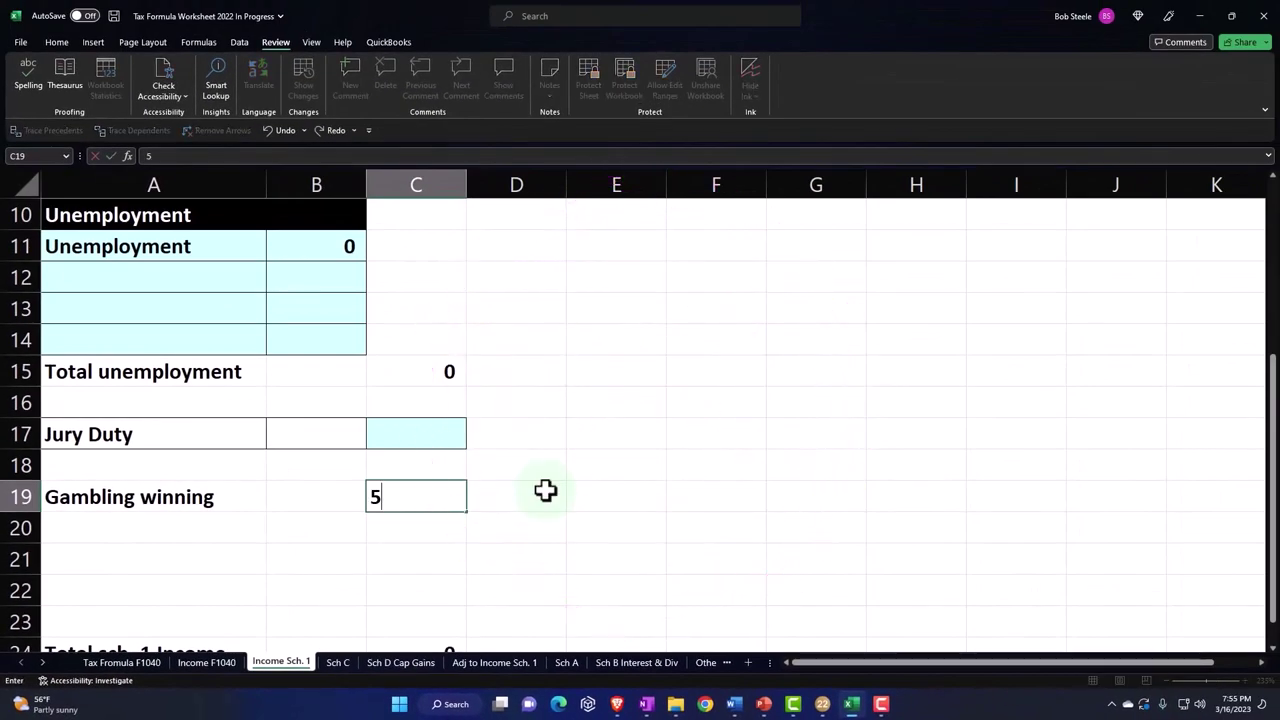
- Enter 5,000 in C19 and format it with light cyan fill and all borders
{"action": "type", "text": "000"}
{"action": "left_click", "coordinate": [397, 497]}
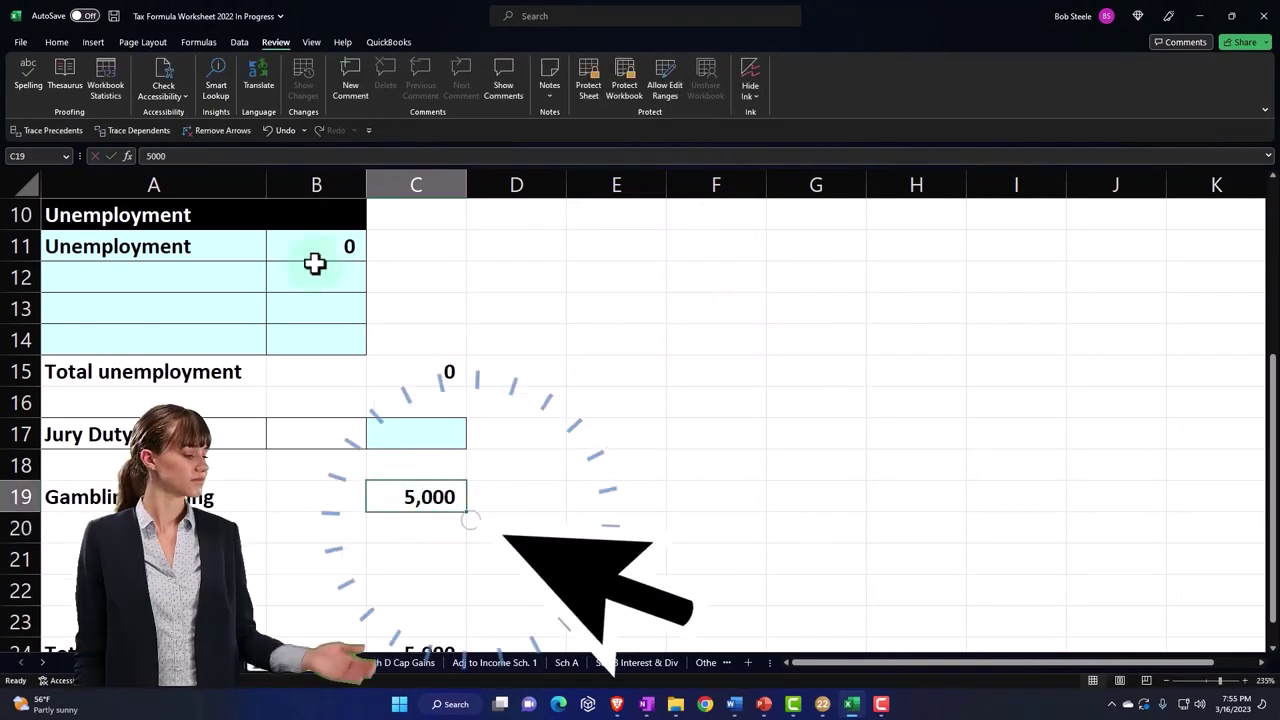
{"action": "left_click", "coordinate": [56, 42]}
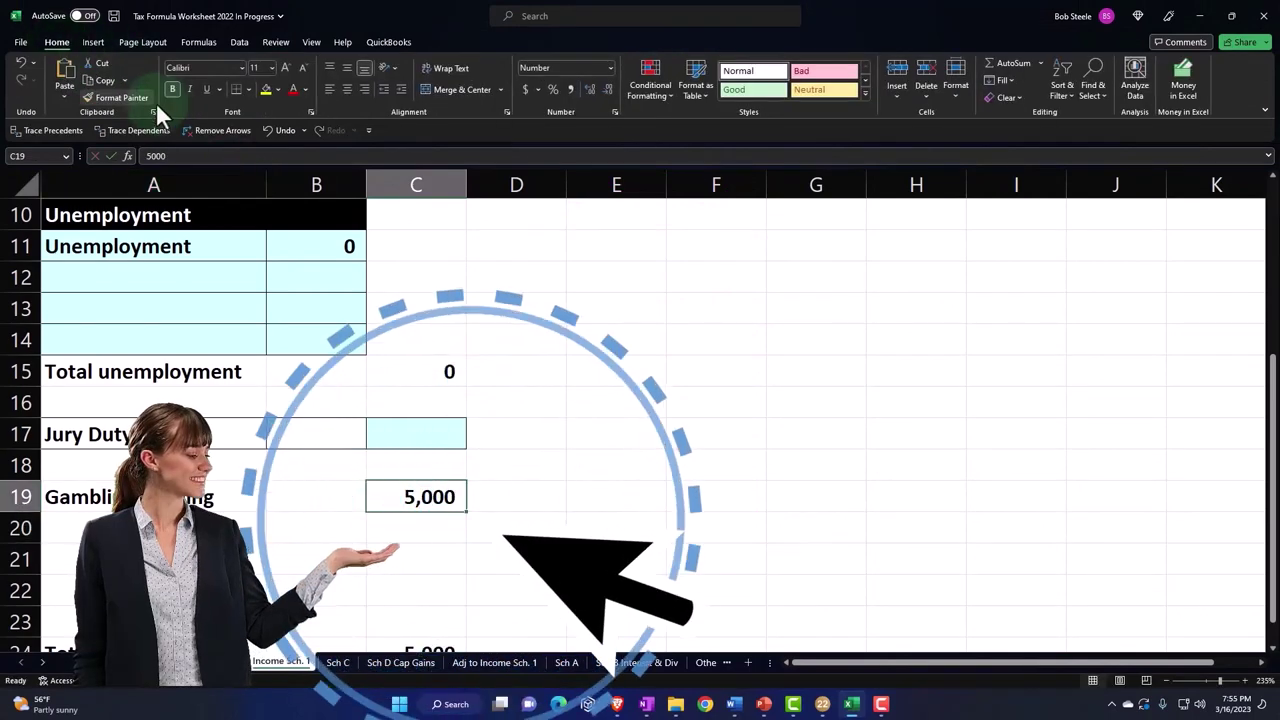
{"action": "left_click", "coordinate": [278, 89]}
{"action": "left_click", "coordinate": [267, 230]}
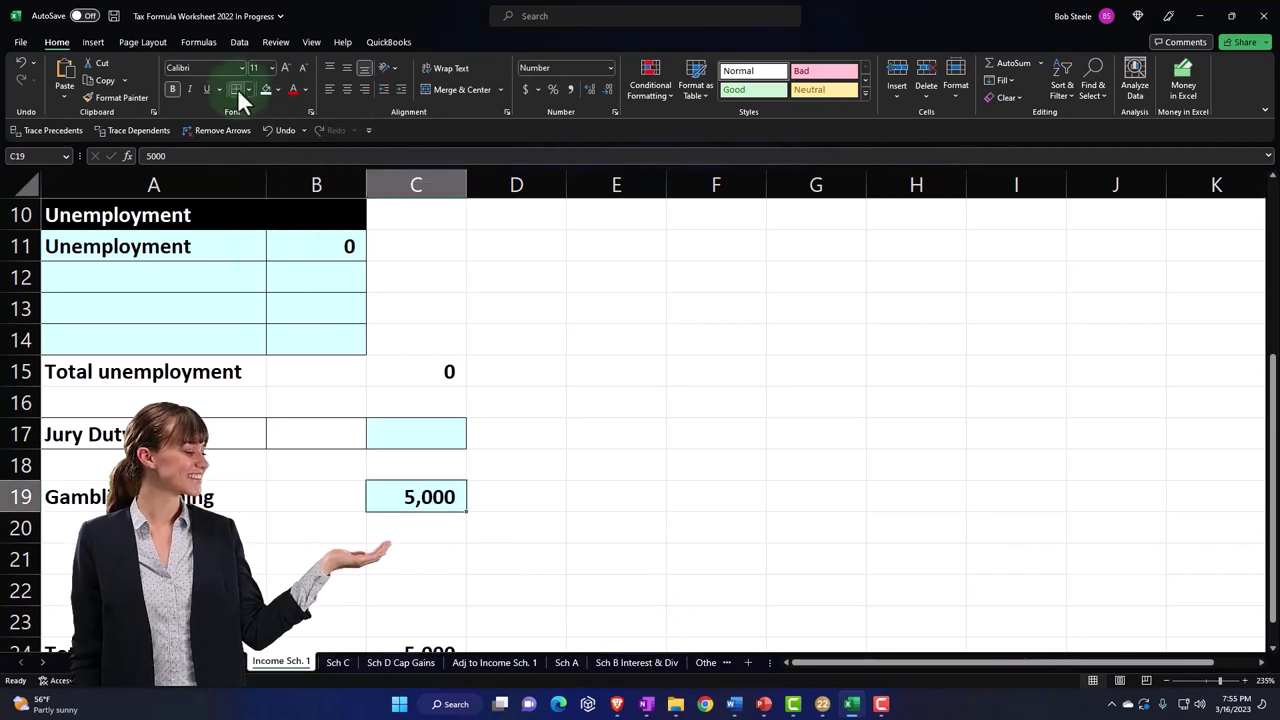
{"action": "left_click", "coordinate": [249, 90]}
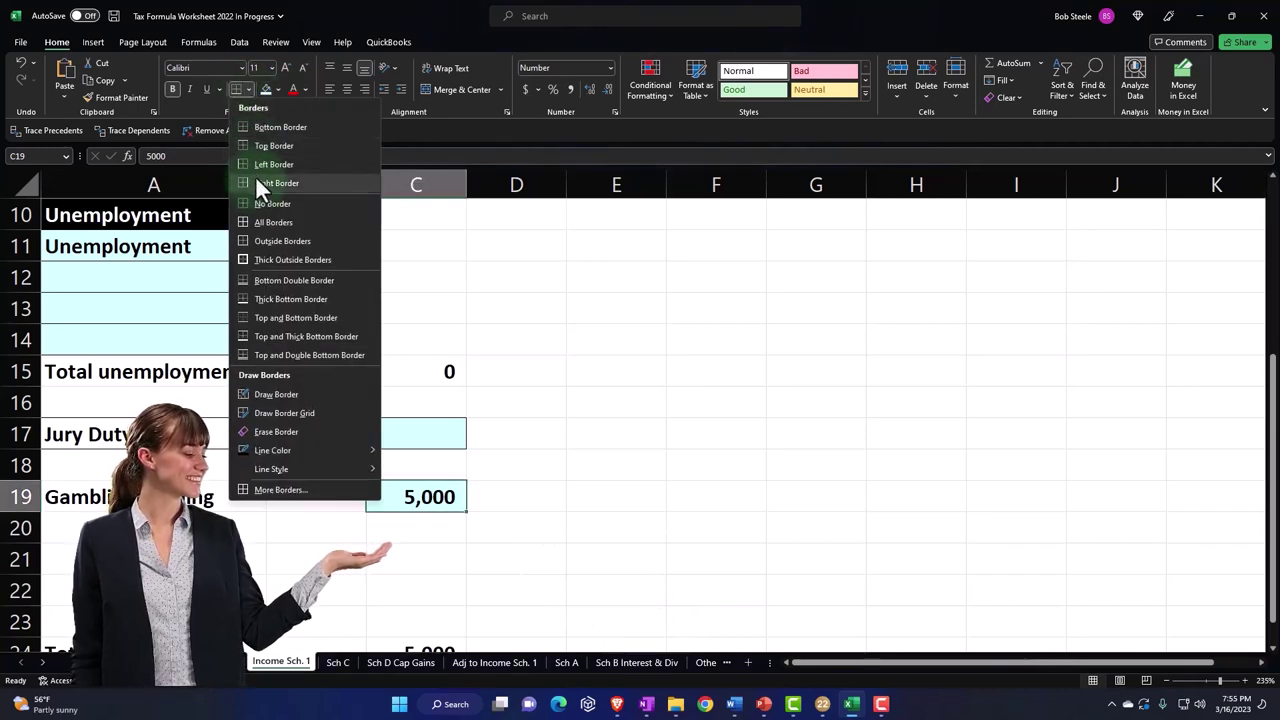
{"action": "left_click", "coordinate": [262, 220]}
{"action": "left_click_drag", "start_coordinate": [240, 528], "coordinate": [333, 500]}
{"action": "left_click_drag", "start_coordinate": [362, 544], "coordinate": [362, 544]}
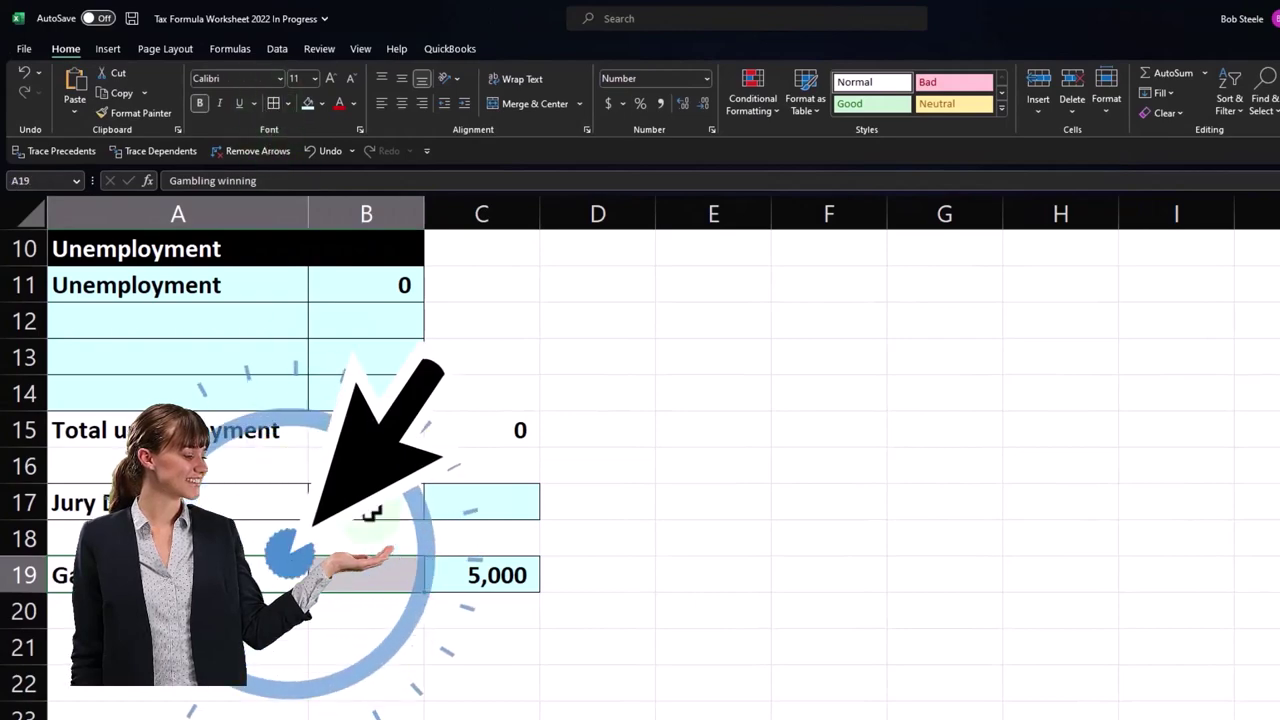
{"action": "left_click", "coordinate": [386, 640]}
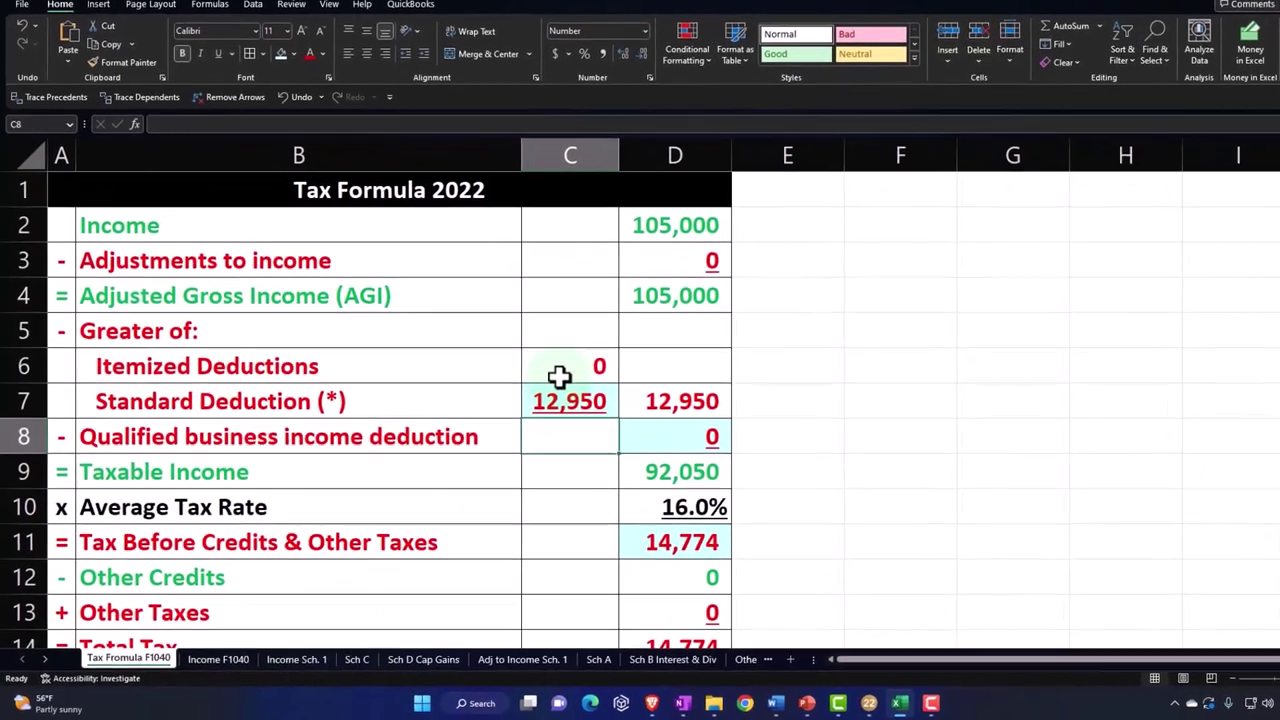
- Note the F1040 itemized deductions amount and move to the Sch A sheet
{"action": "left_click", "coordinate": [527, 392]}
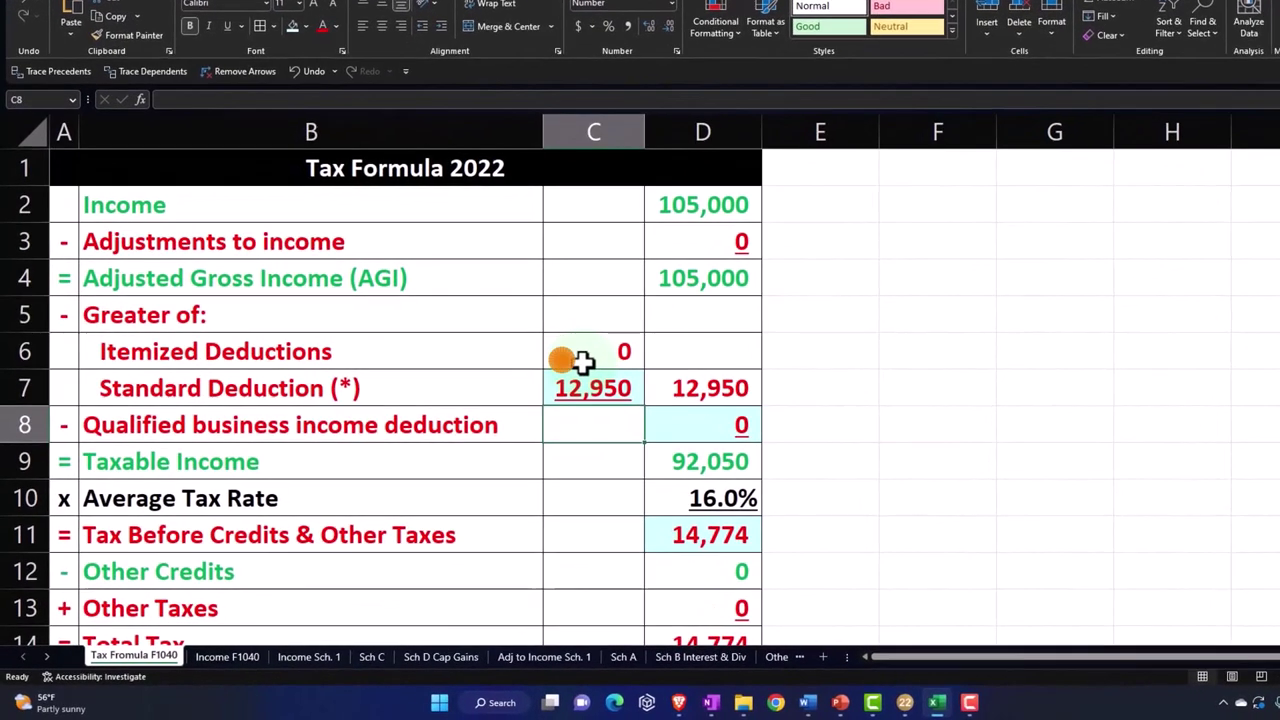
{"action": "left_click", "coordinate": [623, 656]}
{"action": "scroll", "coordinate": [426, 481], "scroll_direction": "down", "scroll_amount": 6}
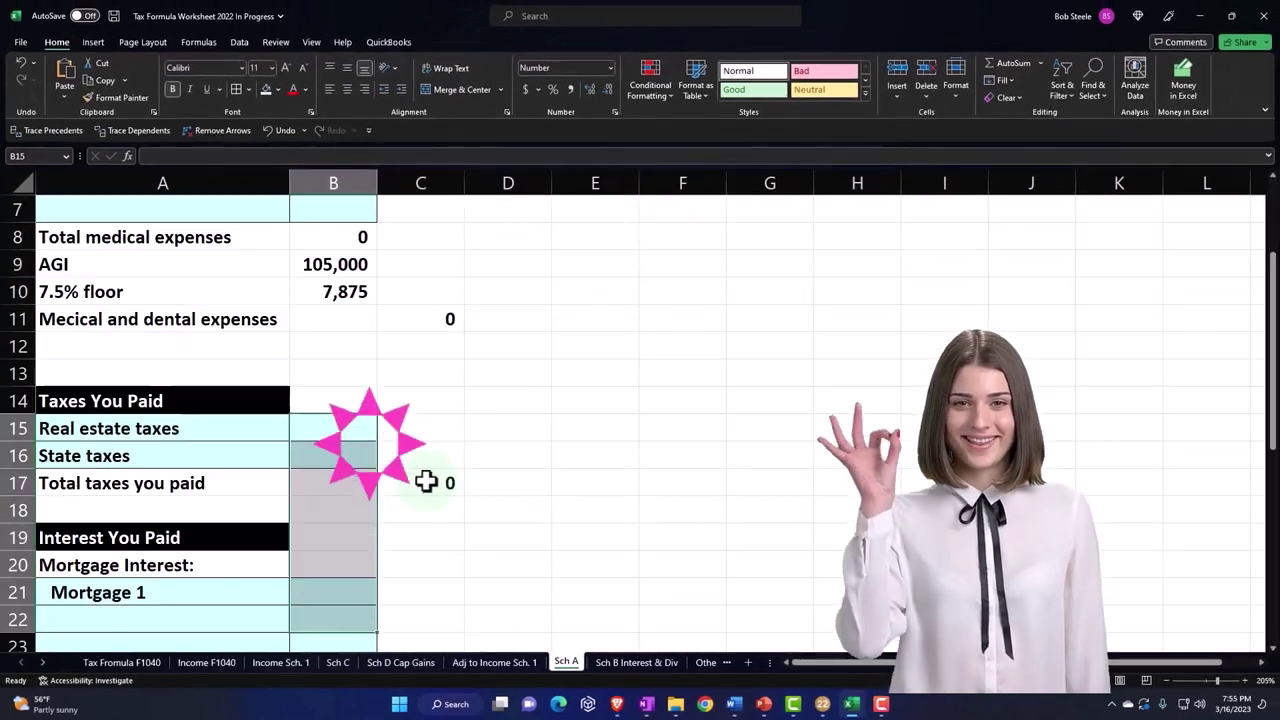
{"action": "scroll", "coordinate": [426, 481], "scroll_direction": "down", "scroll_amount": 3}
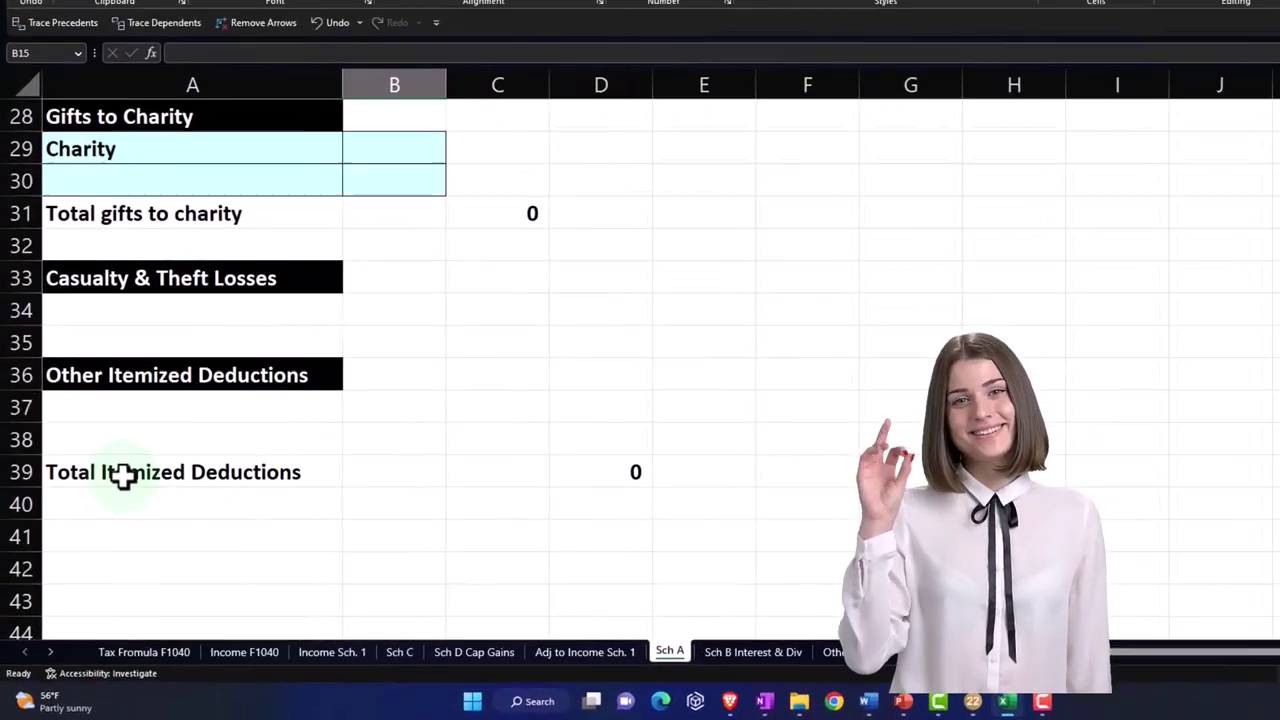
{"action": "scroll", "coordinate": [132, 525], "scroll_direction": "up", "scroll_amount": 1}
- Insert four blank rows (38–41) above Total Itemized Deductions
{"action": "left_click", "coordinate": [130, 528]}
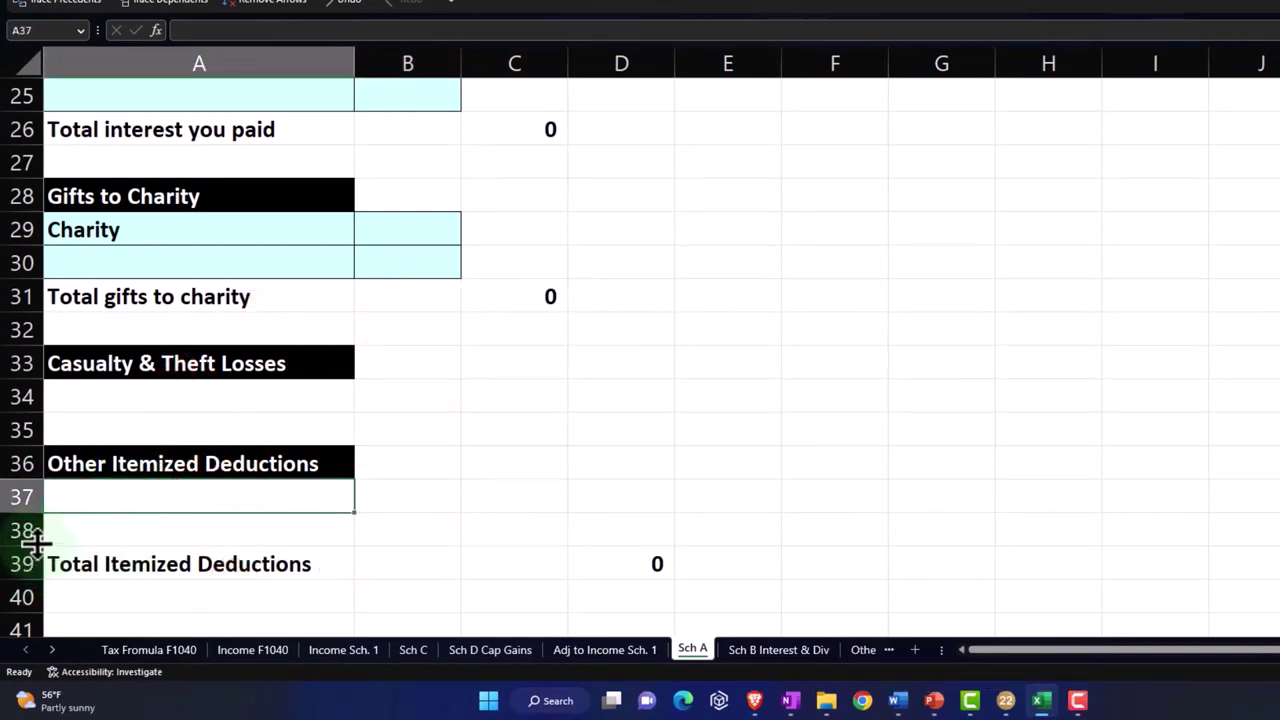
{"action": "left_click_drag", "start_coordinate": [22, 535], "coordinate": [57, 623]}
{"action": "right_click", "coordinate": [122, 555]}
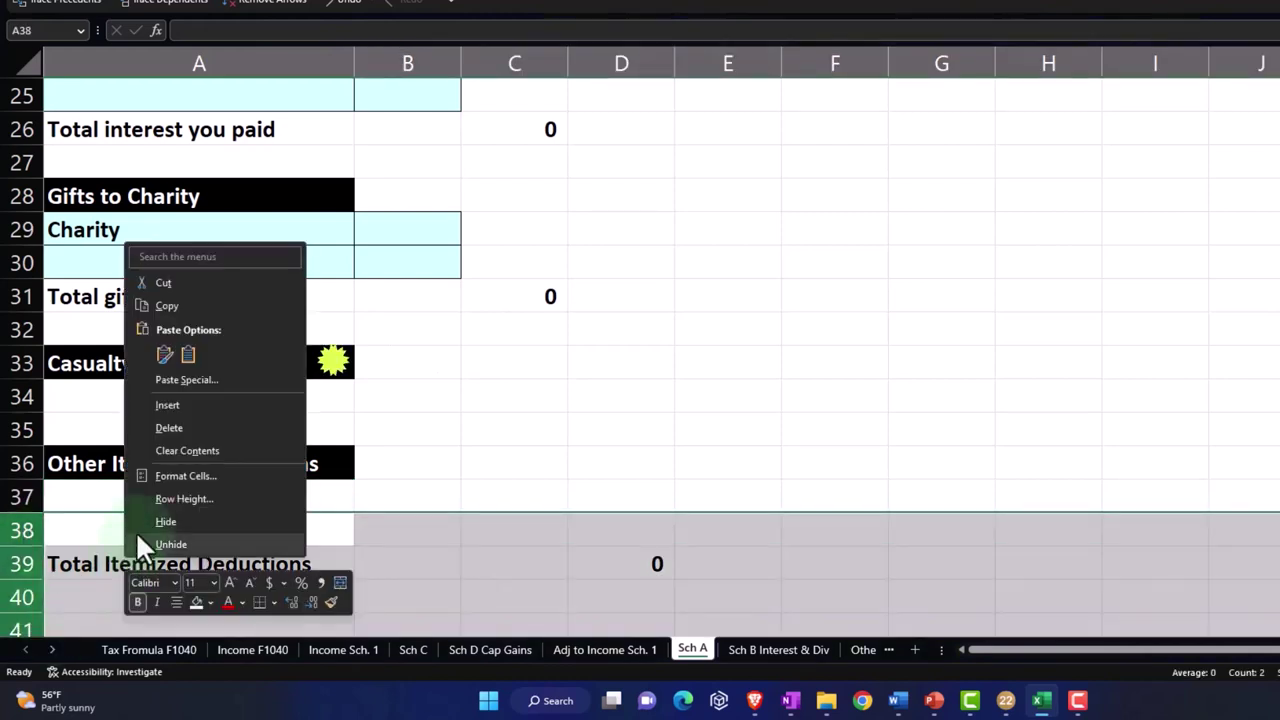
{"action": "left_click", "coordinate": [165, 405]}
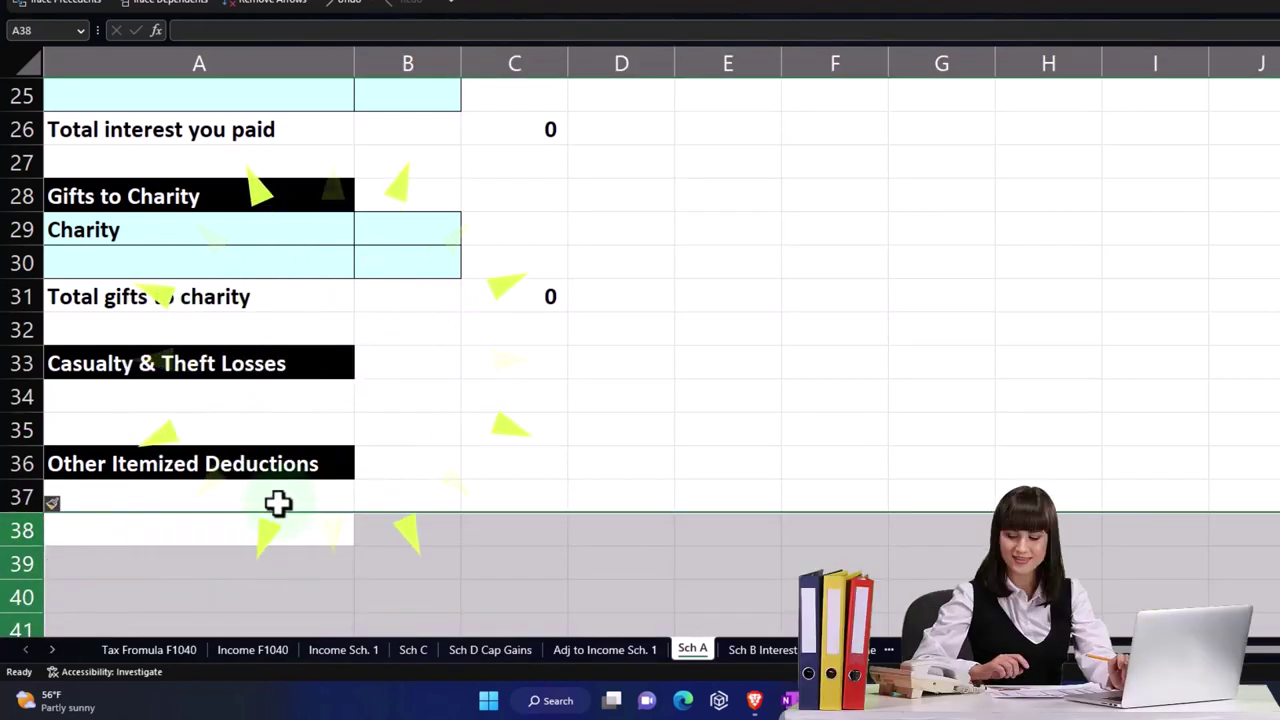
- Shade A37:B38 light cyan and enter 'Gambling losses' with an amount of 4,000
{"action": "left_click", "coordinate": [155, 498]}
{"action": "left_click_drag", "start_coordinate": [349, 507], "coordinate": [357, 514]}
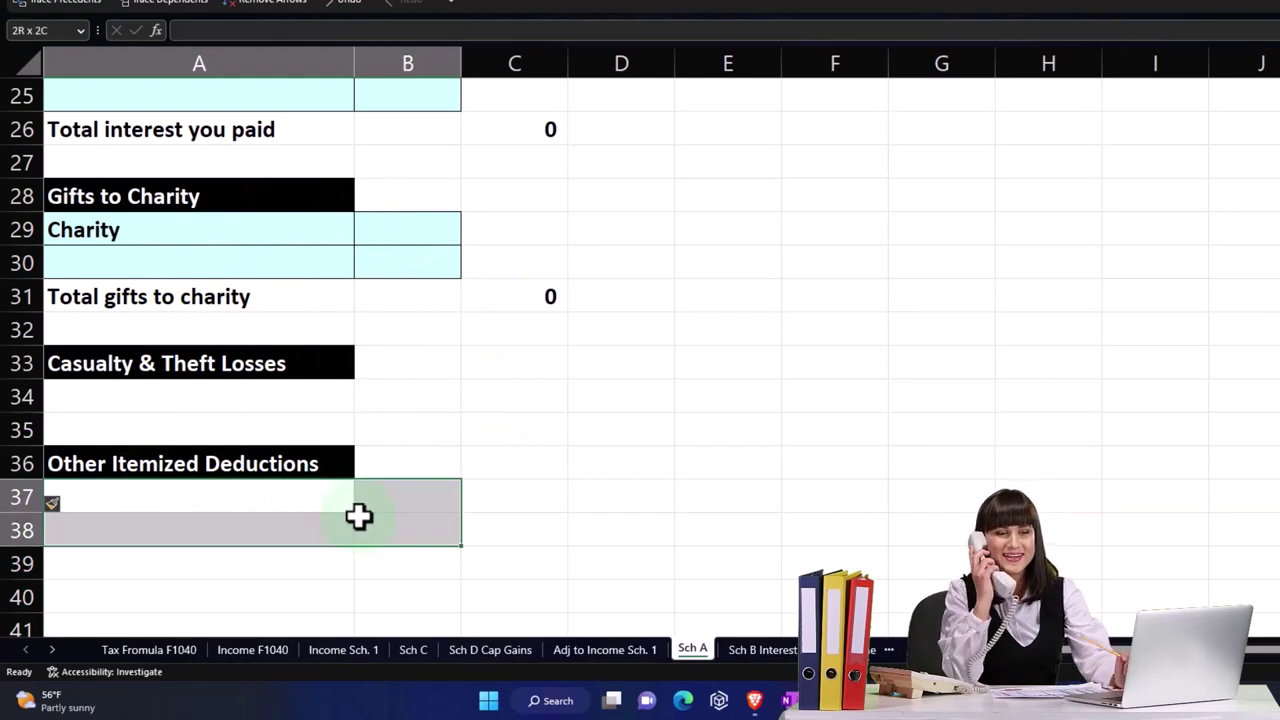
{"action": "left_click", "coordinate": [266, 2]}
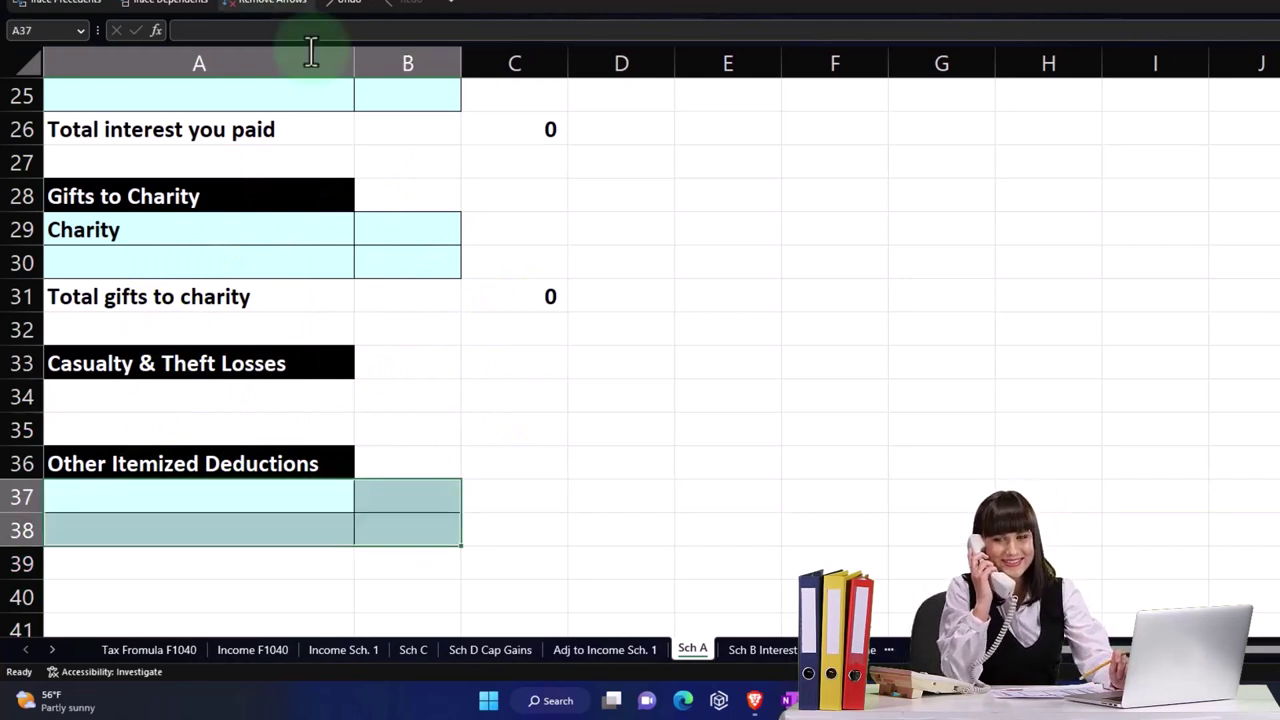
{"action": "left_click", "coordinate": [135, 497]}
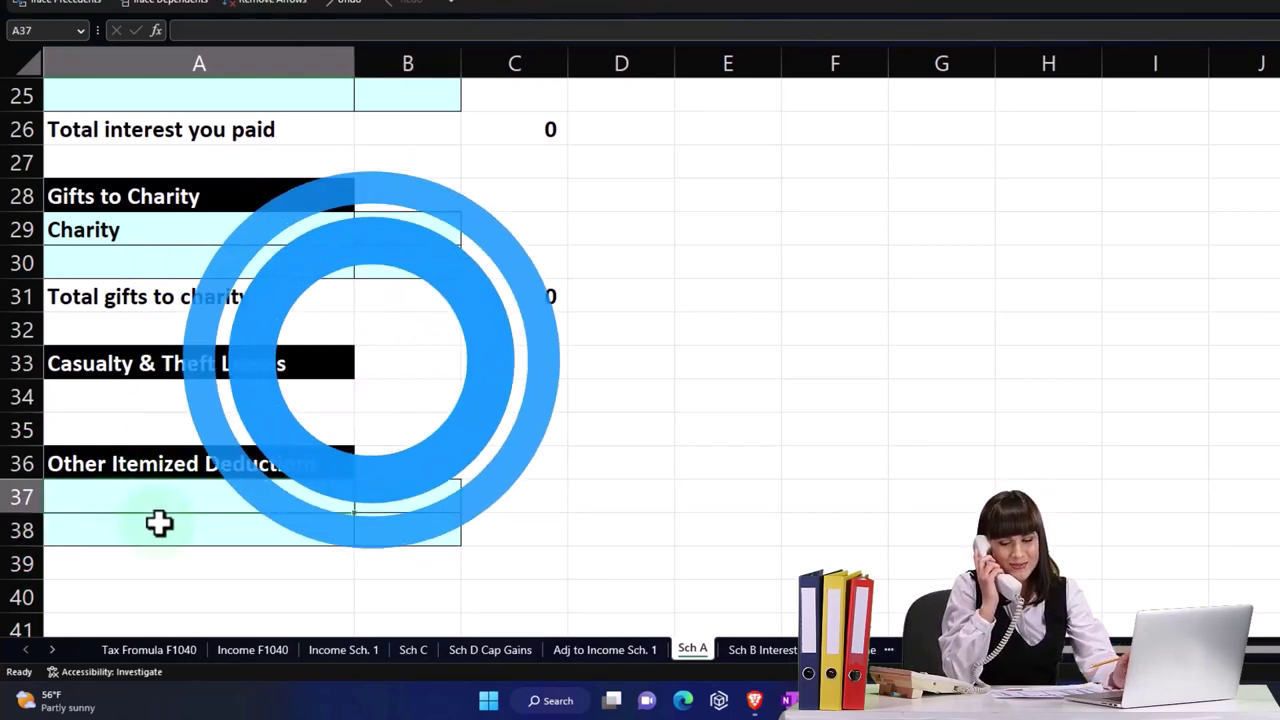
{"action": "type", "text": "Gamblin"}
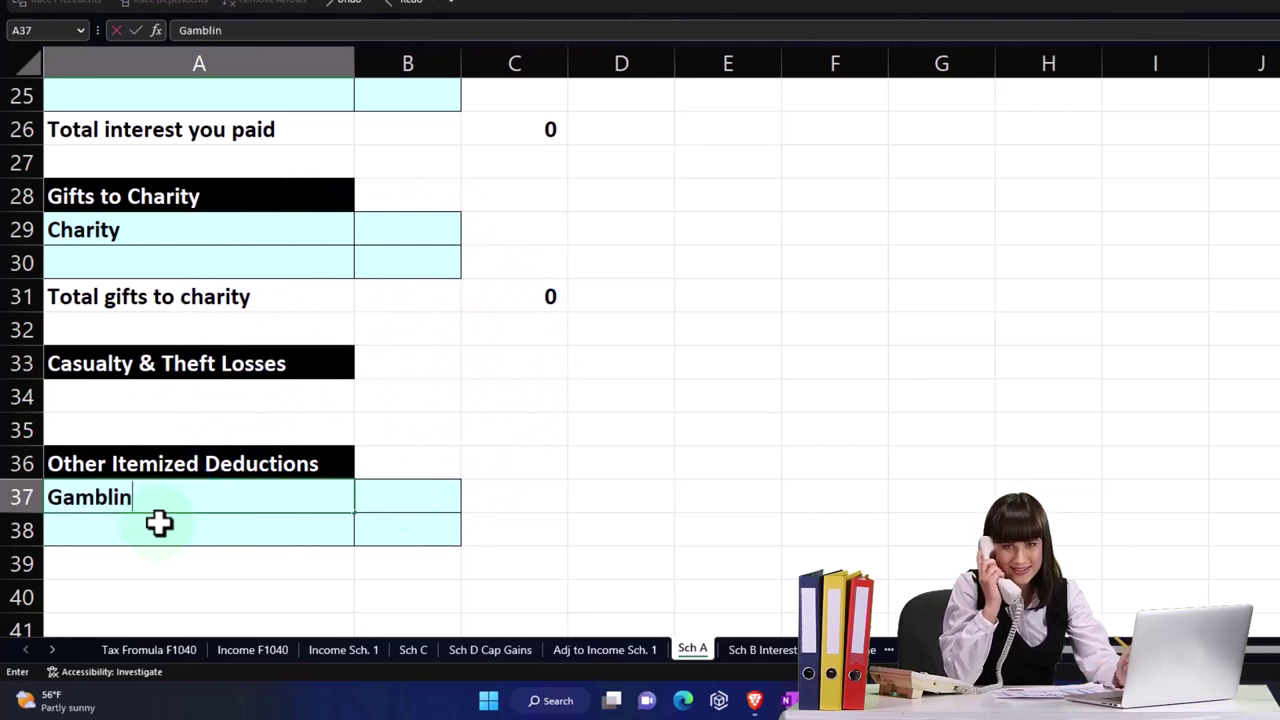
{"action": "type", "text": "g losses"}
{"action": "key", "text": "Tab"}
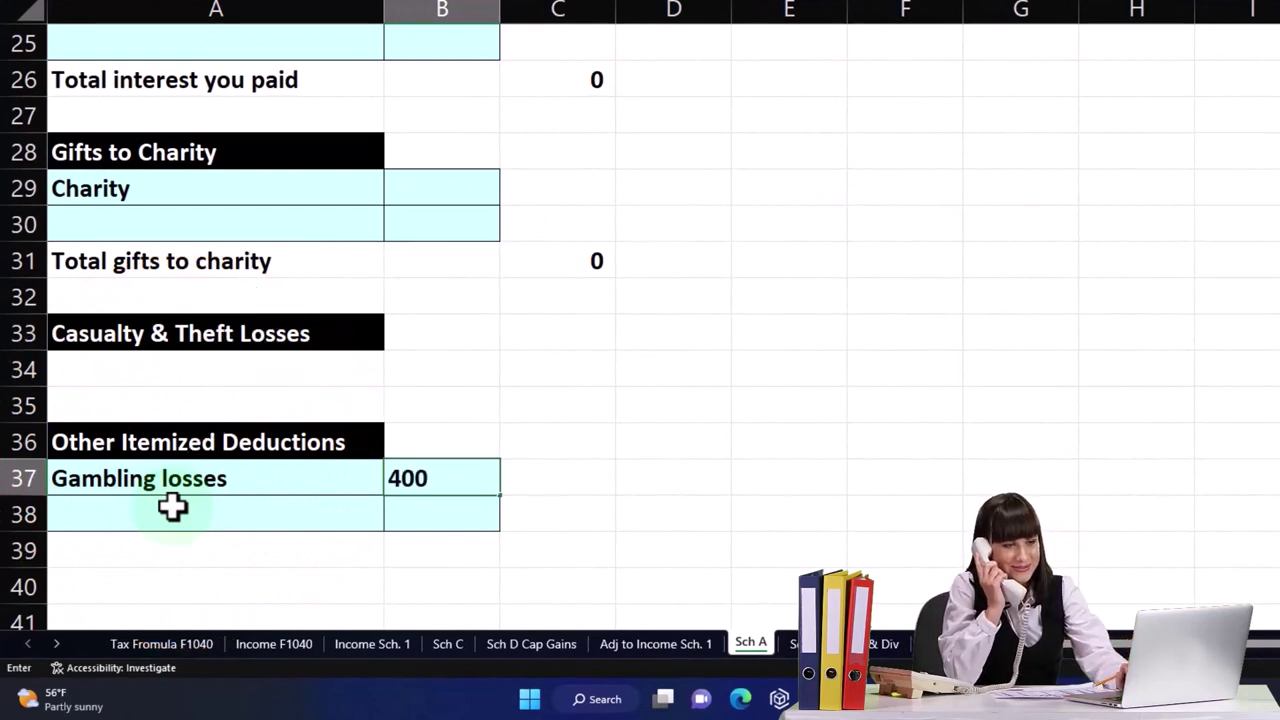
{"action": "type", "text": "4000"}
{"action": "key", "text": "Return"}
{"action": "key", "text": "Return"}
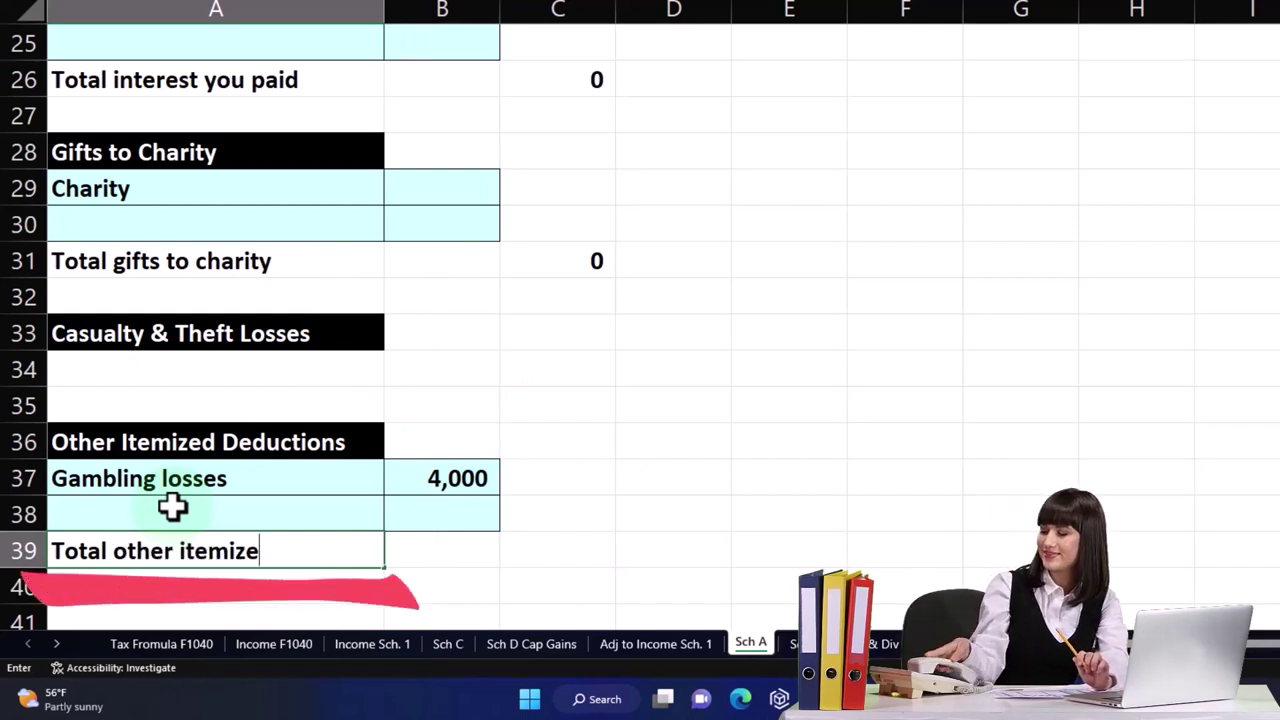
- Label A39 'Total other itemized deductions', put =SUM(B37:B38) in C39, and spell-check
{"action": "type", "text": "Total other itemized deductions"}
{"action": "key", "text": "Return"}
{"action": "key", "text": "Up"}
{"action": "key", "text": "Right"}
{"action": "key", "text": "Right"}
{"action": "type", "text": "=sum("}
{"action": "key", "text": "Left"}
{"action": "key", "text": "Up"}
{"action": "key", "text": "Return"}
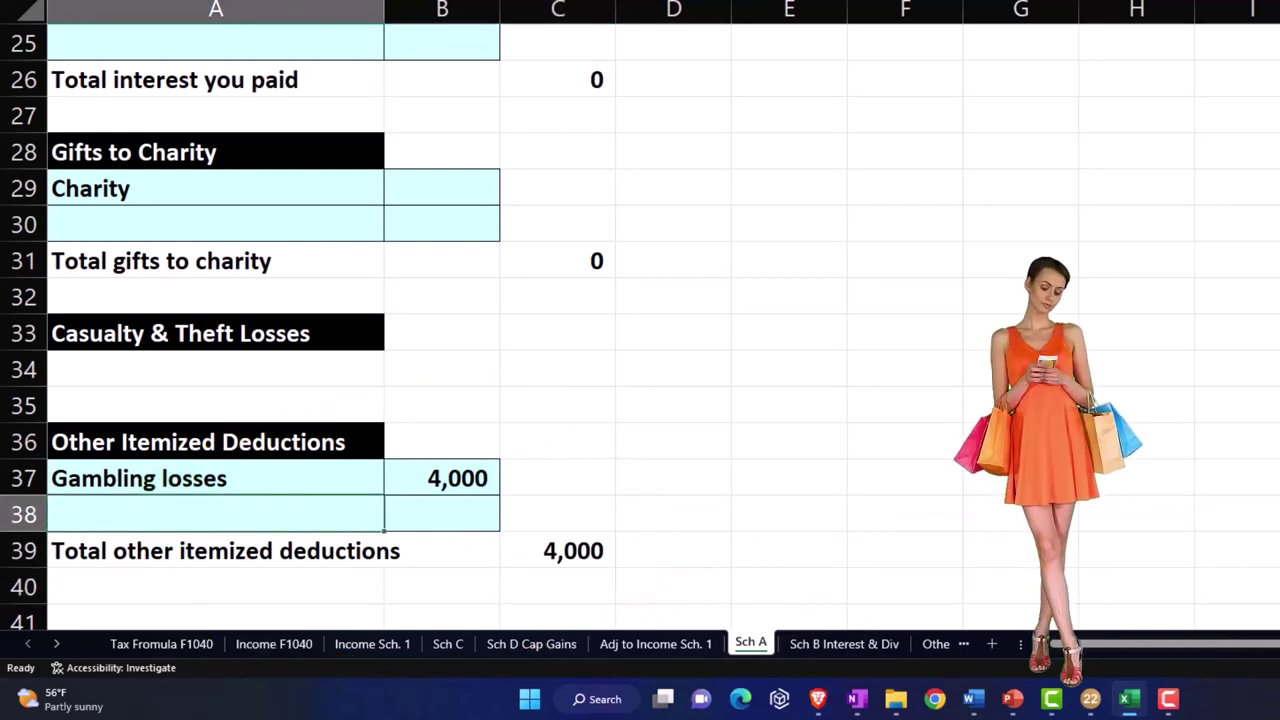
{"action": "key", "text": "F7"}
- Finish the spell check, correcting 'Mecical' to 'Medical' in A11
{"action": "left_click", "coordinate": [828, 274]}
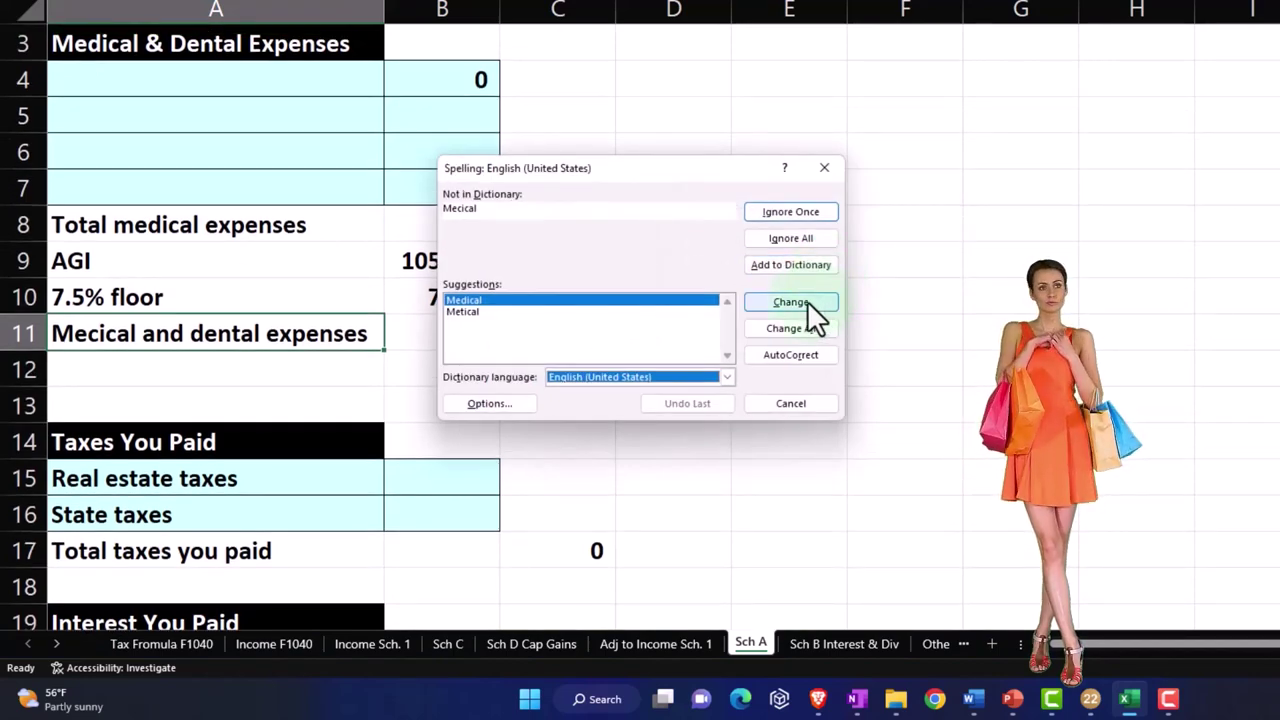
{"action": "left_click", "coordinate": [811, 301]}
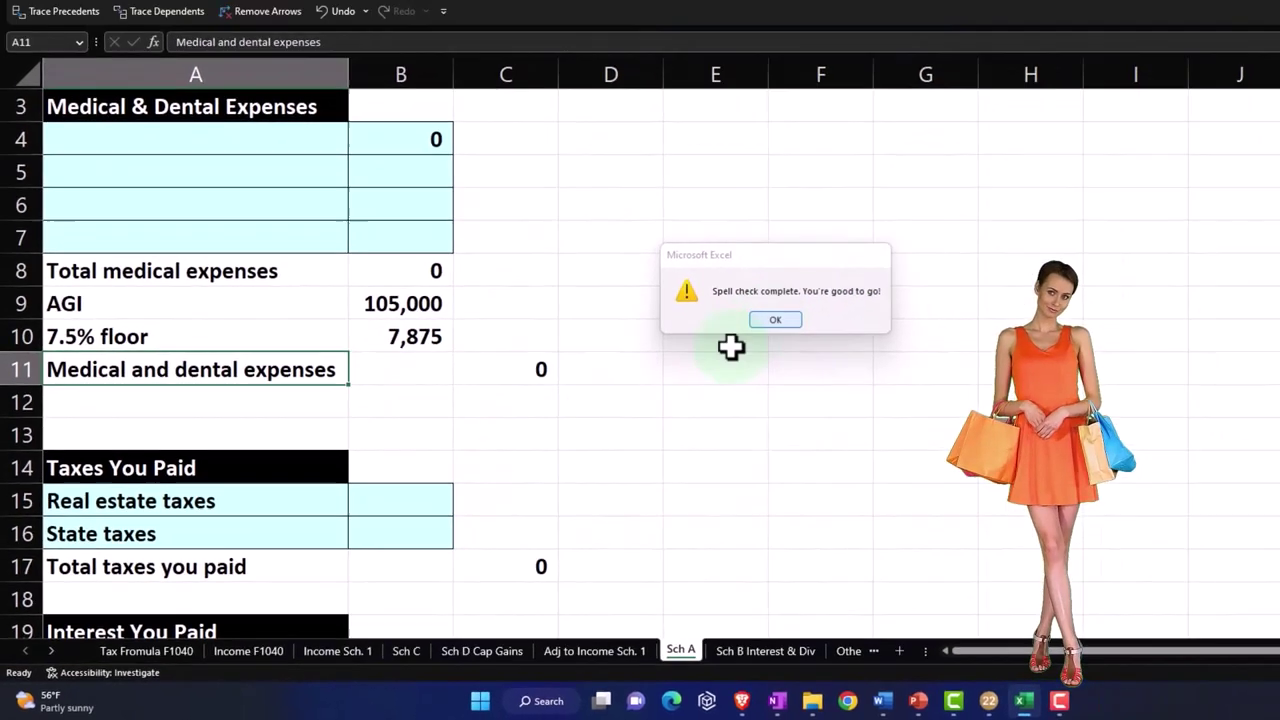
{"action": "left_click", "coordinate": [852, 278]}
{"action": "scroll", "coordinate": [626, 443], "scroll_direction": "down", "scroll_amount": 7}
{"action": "scroll", "coordinate": [626, 445], "scroll_direction": "down", "scroll_amount": 2}
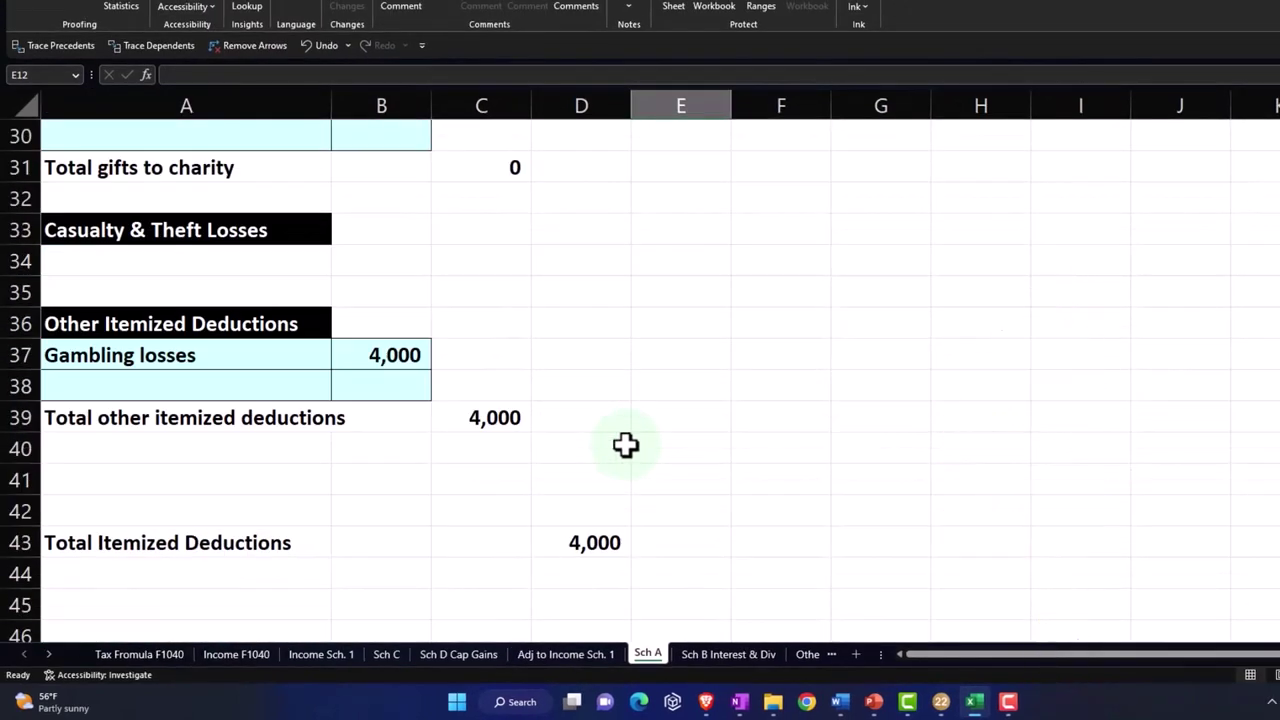
- Commit the D43 total of 4,000 and view the Tax Formula F1040 deduction result
{"action": "double_click", "coordinate": [601, 543]}
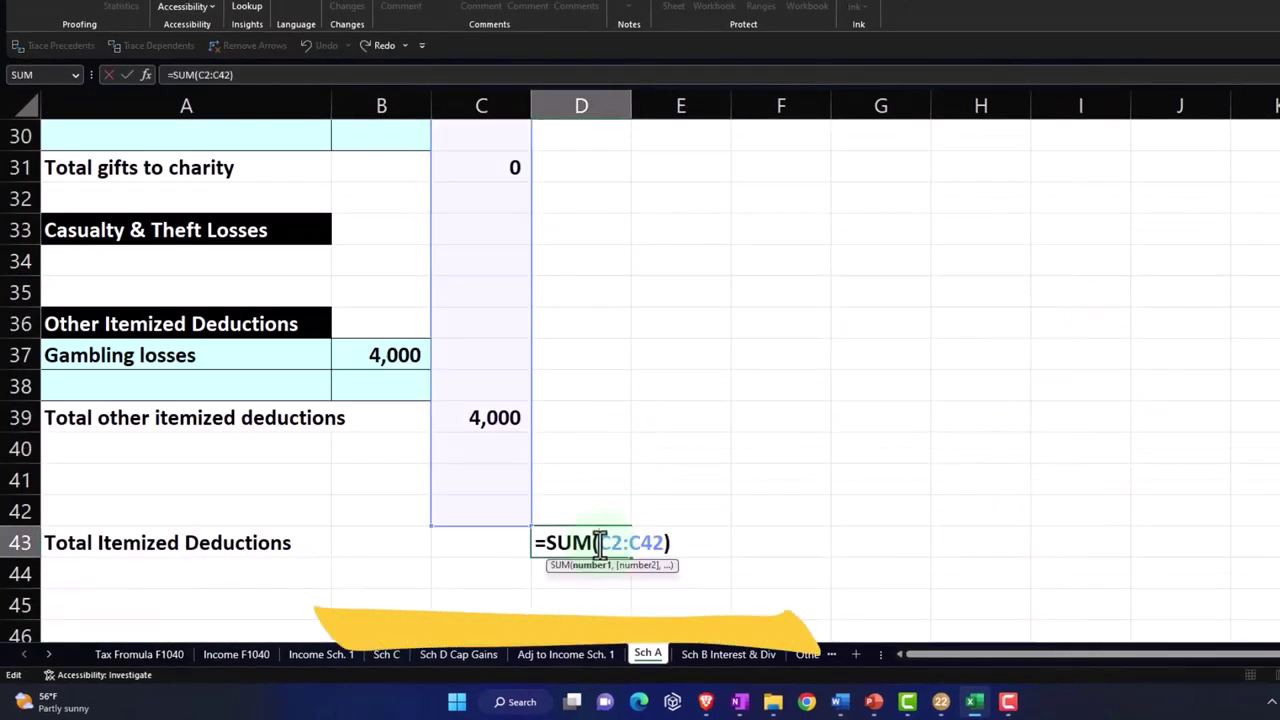
{"action": "key", "text": "Return"}
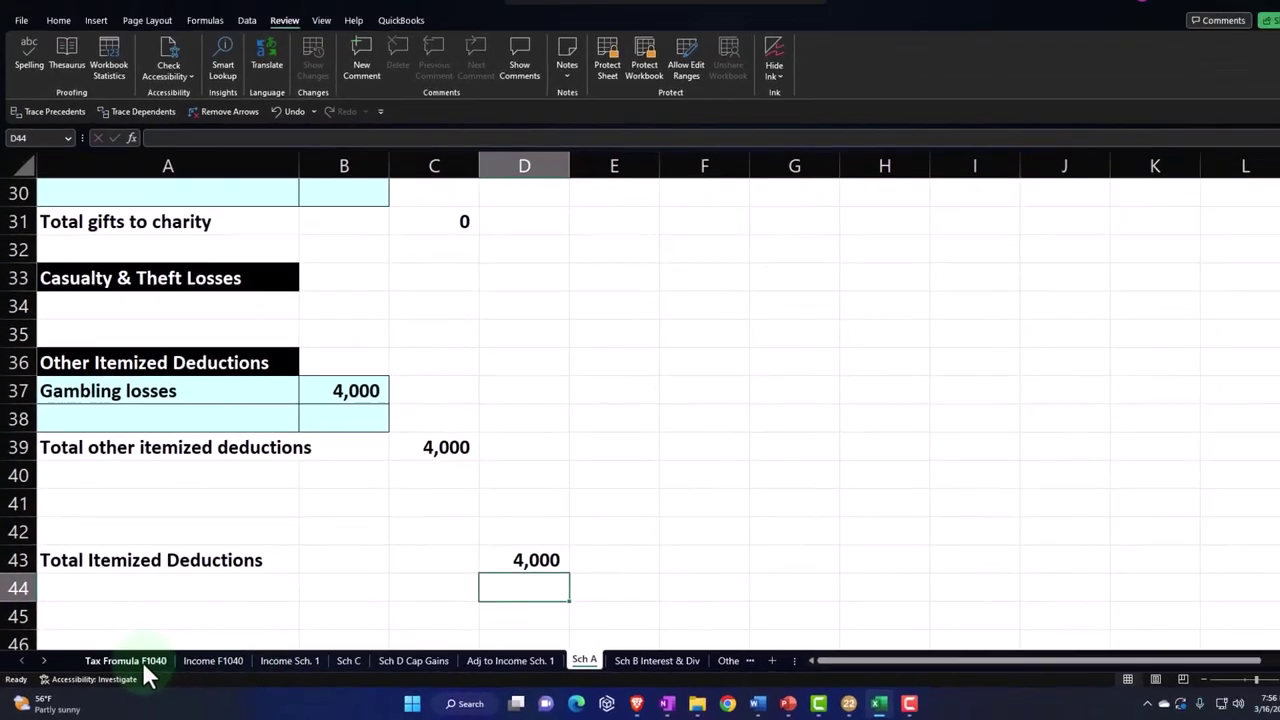
{"action": "left_click", "coordinate": [139, 654]}
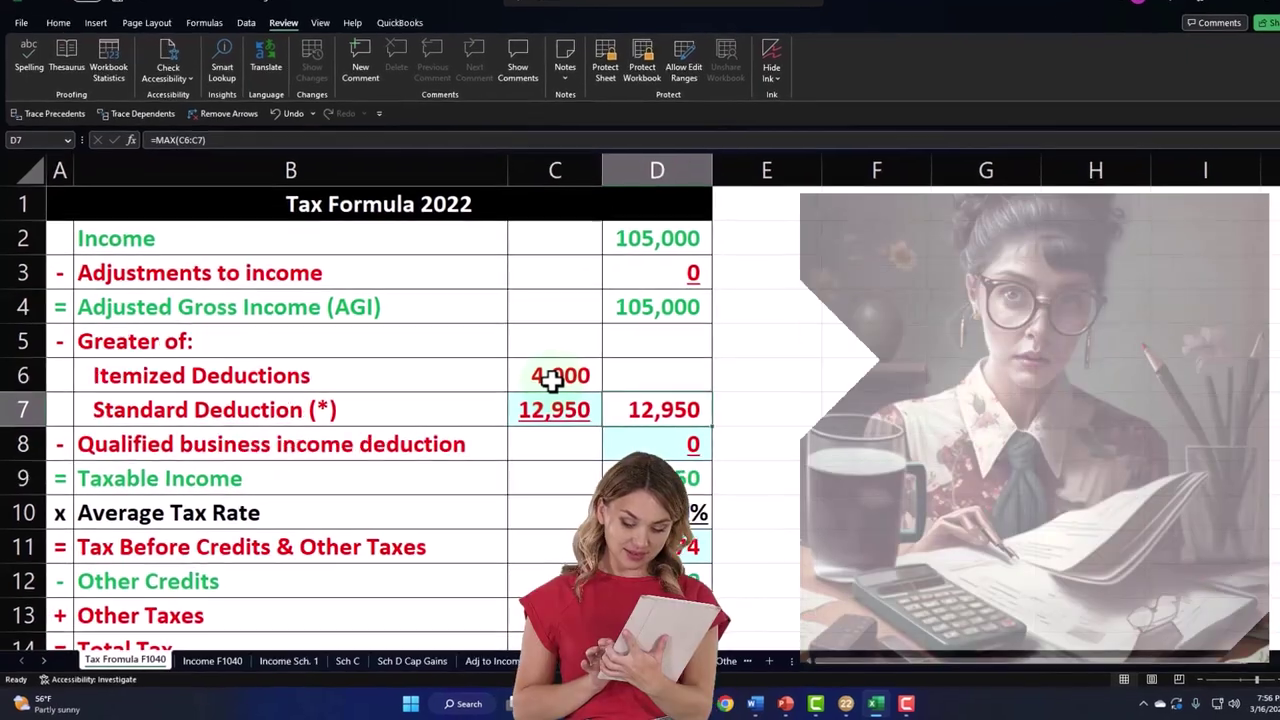
{"action": "key", "text": "Right"}
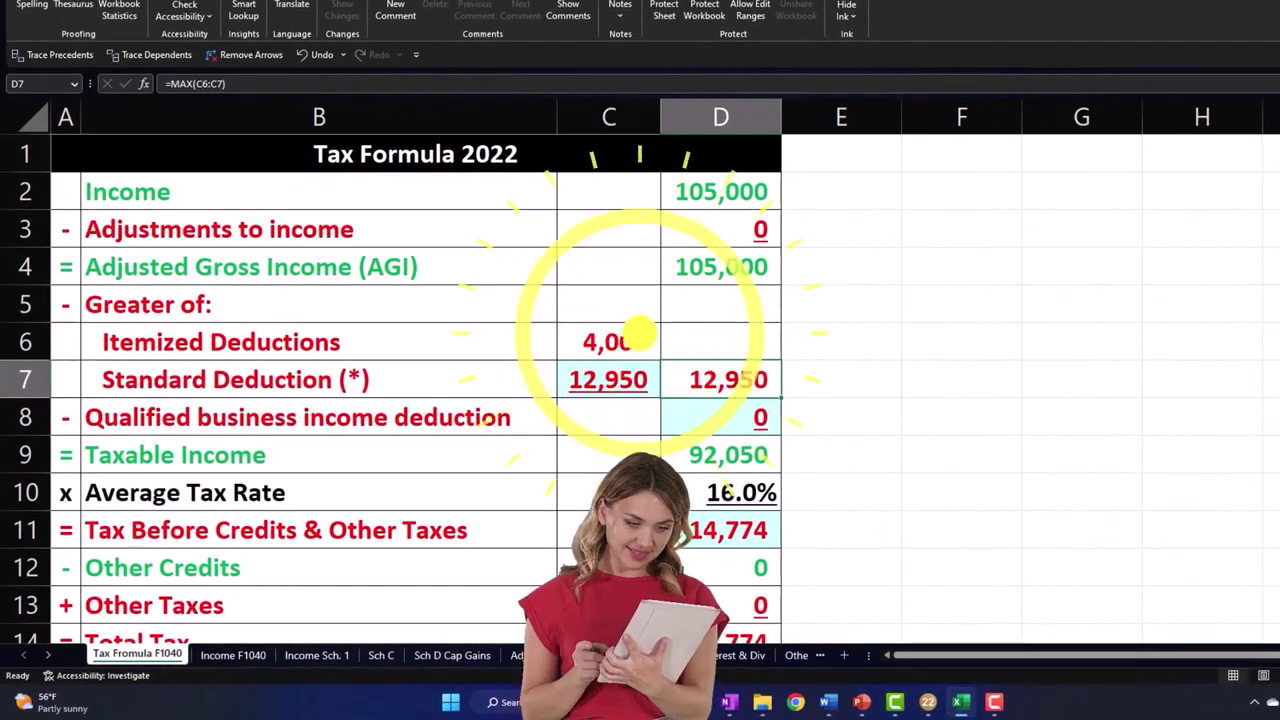
- On Sch A, enter 12,000 mortgage interest and 3,000 real estate taxes
{"action": "double_click", "coordinate": [640, 335]}
{"action": "left_click", "coordinate": [240, 491]}
{"action": "scroll", "coordinate": [238, 493], "scroll_direction": "up", "scroll_amount": 2}
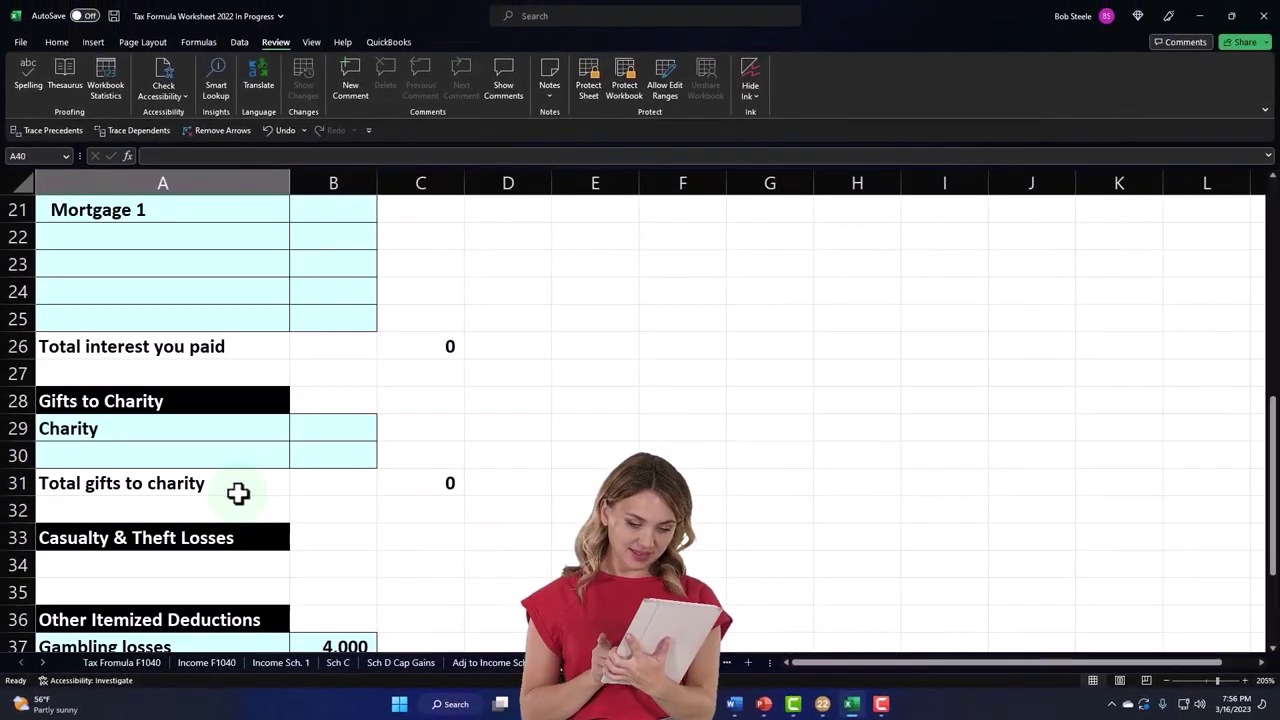
{"action": "scroll", "coordinate": [238, 493], "scroll_direction": "up", "scroll_amount": 2}
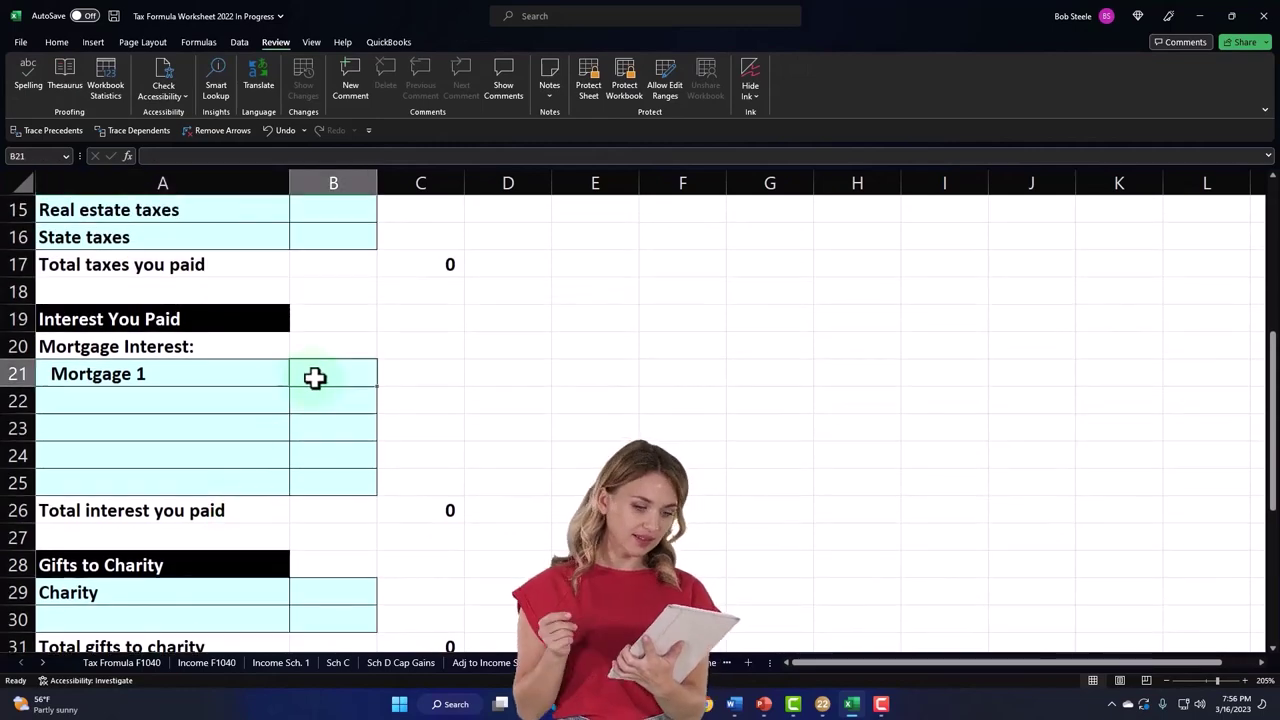
{"action": "left_click", "coordinate": [313, 376]}
{"action": "type", "text": "12,000"}
{"action": "key", "text": "Return"}
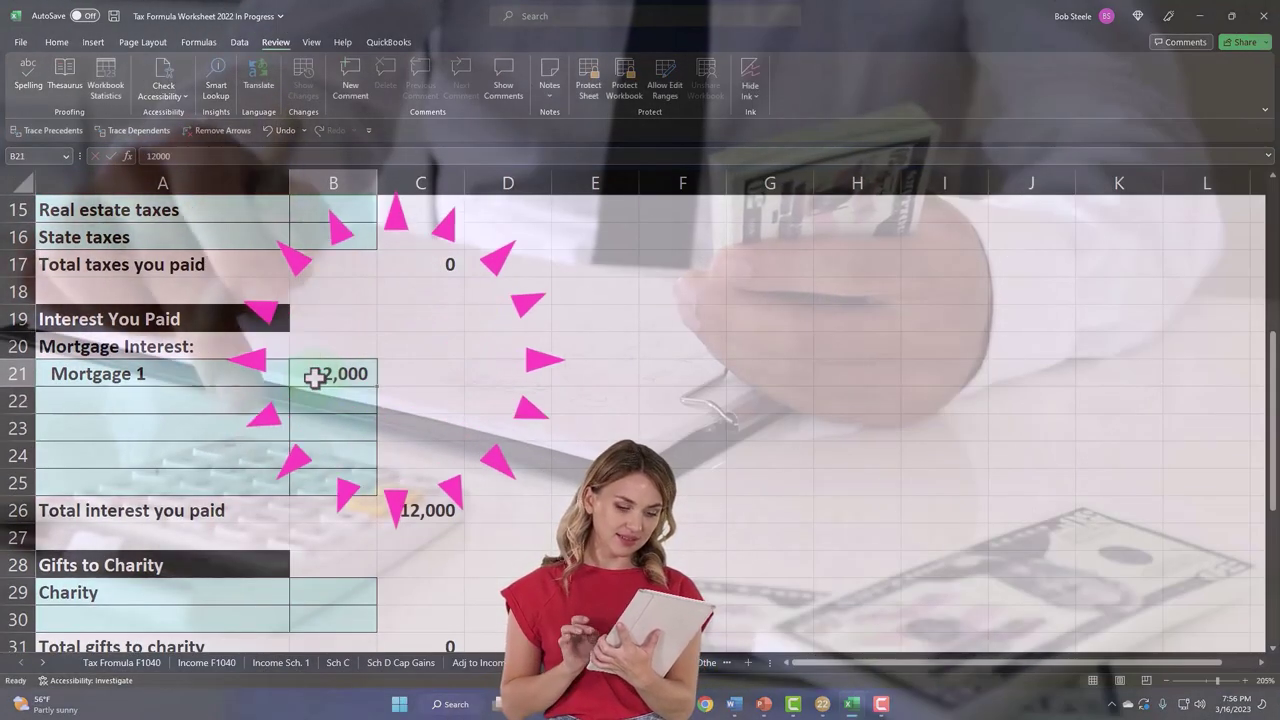
{"action": "key", "text": "Up"}
{"action": "key", "text": "Up"}
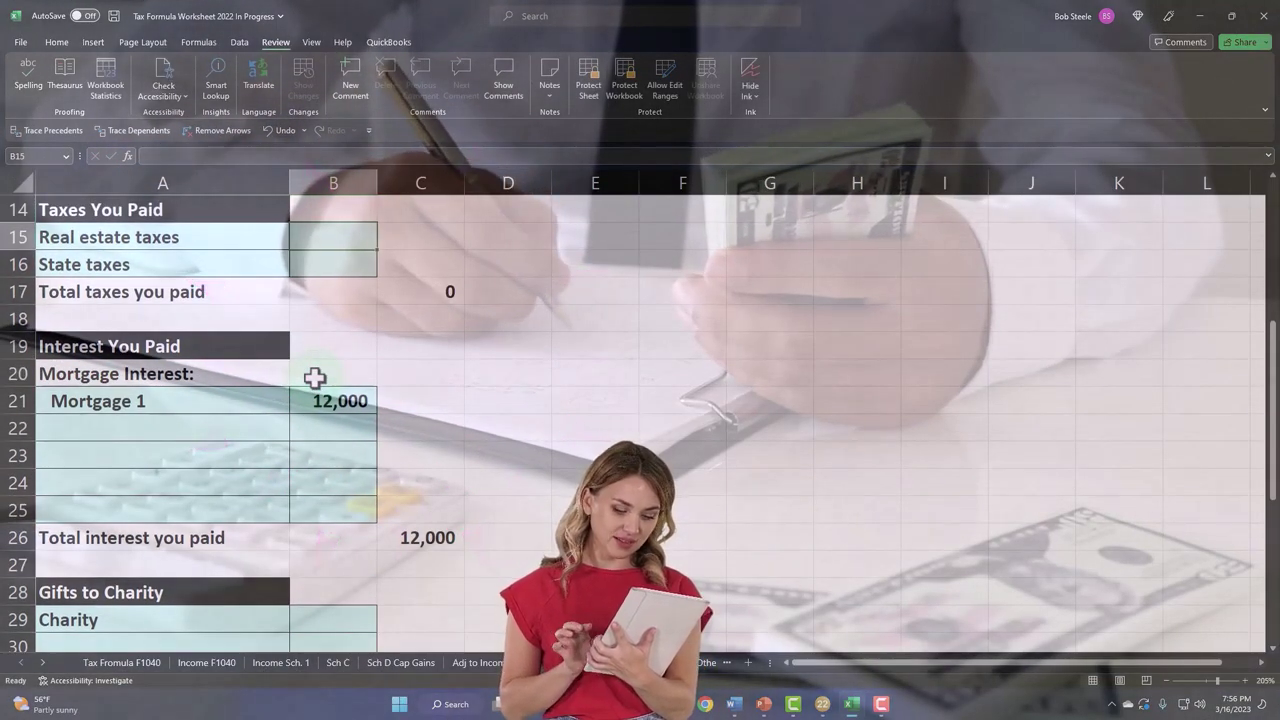
{"action": "type", "text": "3000"}
{"action": "key", "text": "Return"}
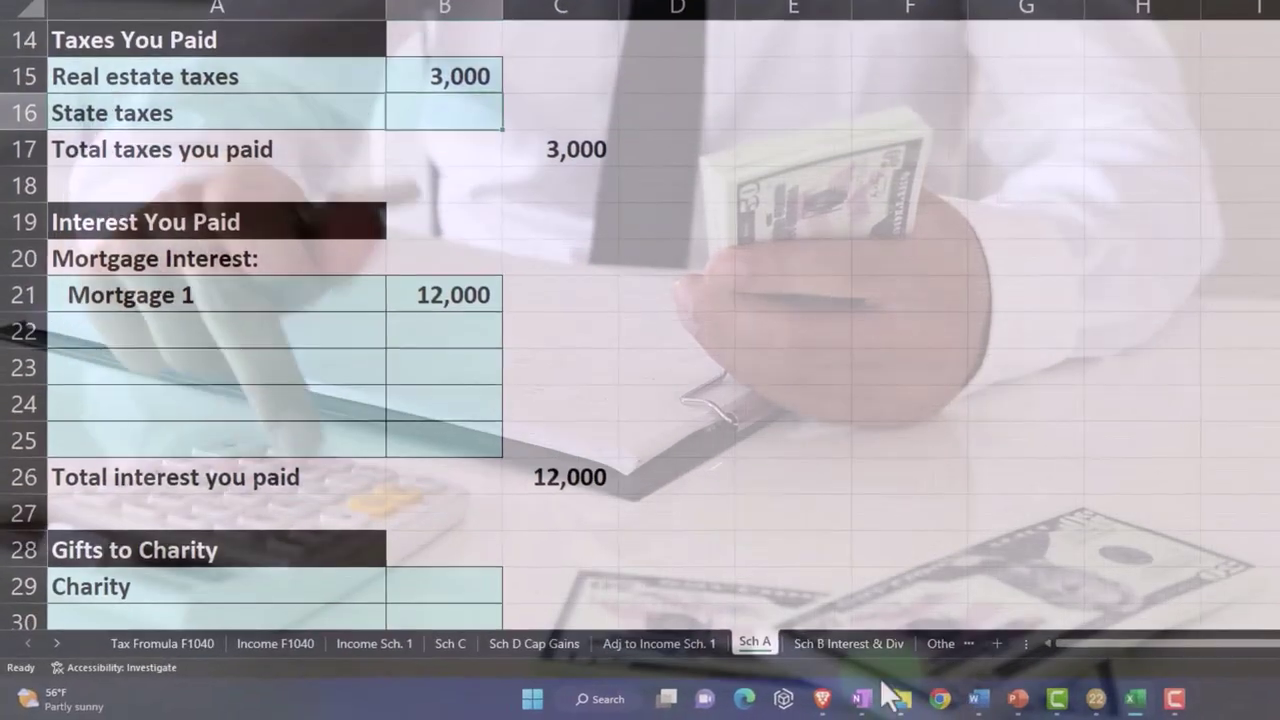
- Look up the 1,017 state taxes on Lacerte's Schedule A and select the Sch A state taxes cell
{"action": "left_click", "coordinate": [1096, 698]}
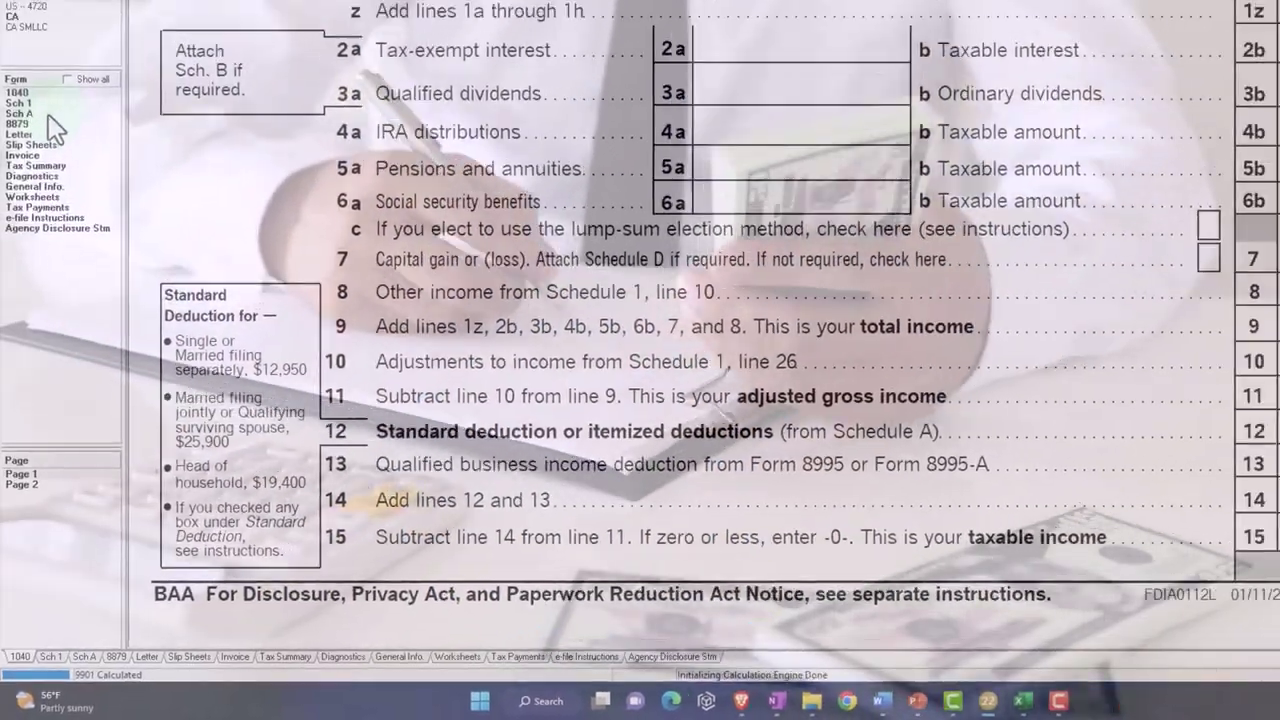
{"action": "left_click", "coordinate": [20, 47]}
{"action": "scroll", "coordinate": [578, 450], "scroll_direction": "down", "scroll_amount": 3}
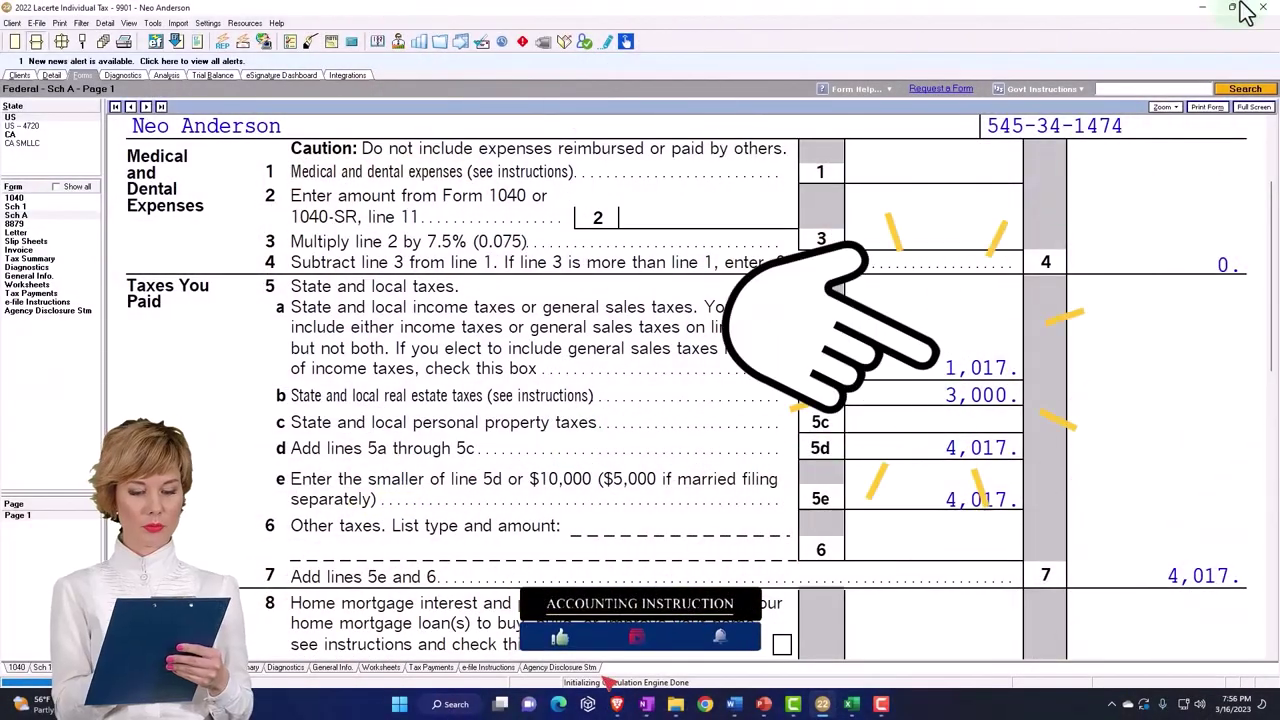
{"action": "left_click", "coordinate": [1210, 8]}
{"action": "left_click", "coordinate": [345, 414]}
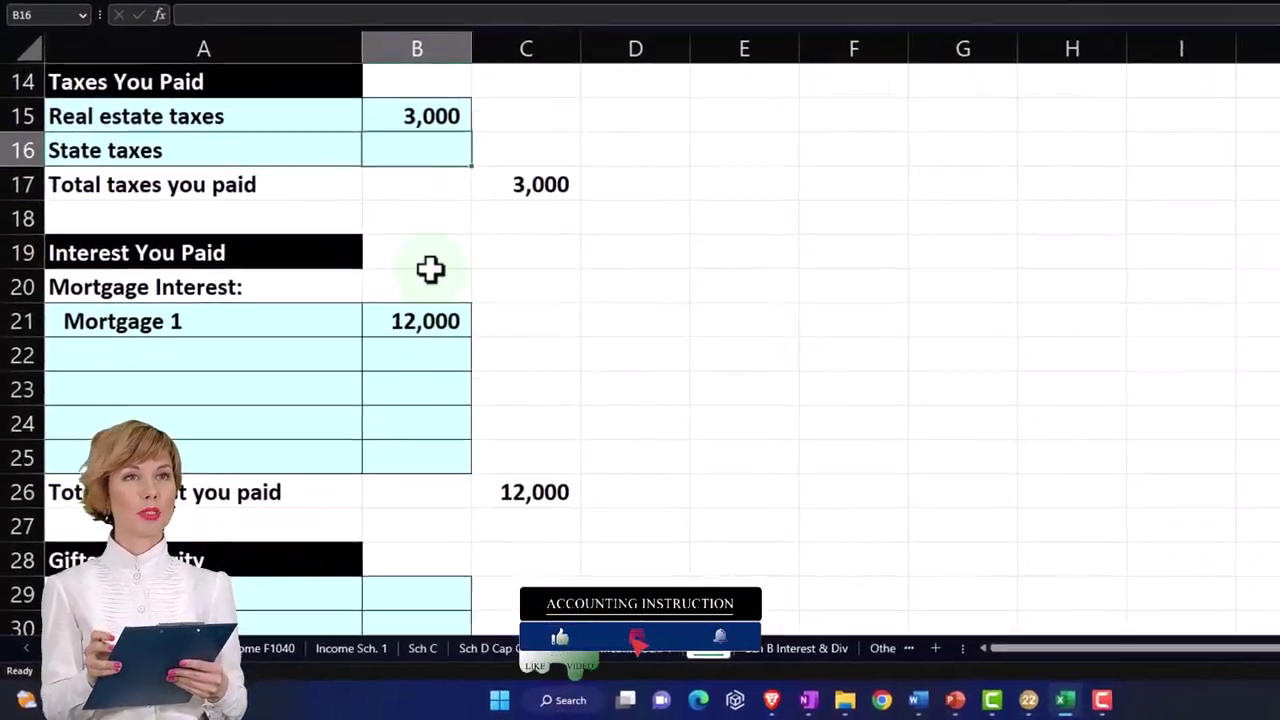
{"action": "left_click", "coordinate": [340, 237]}
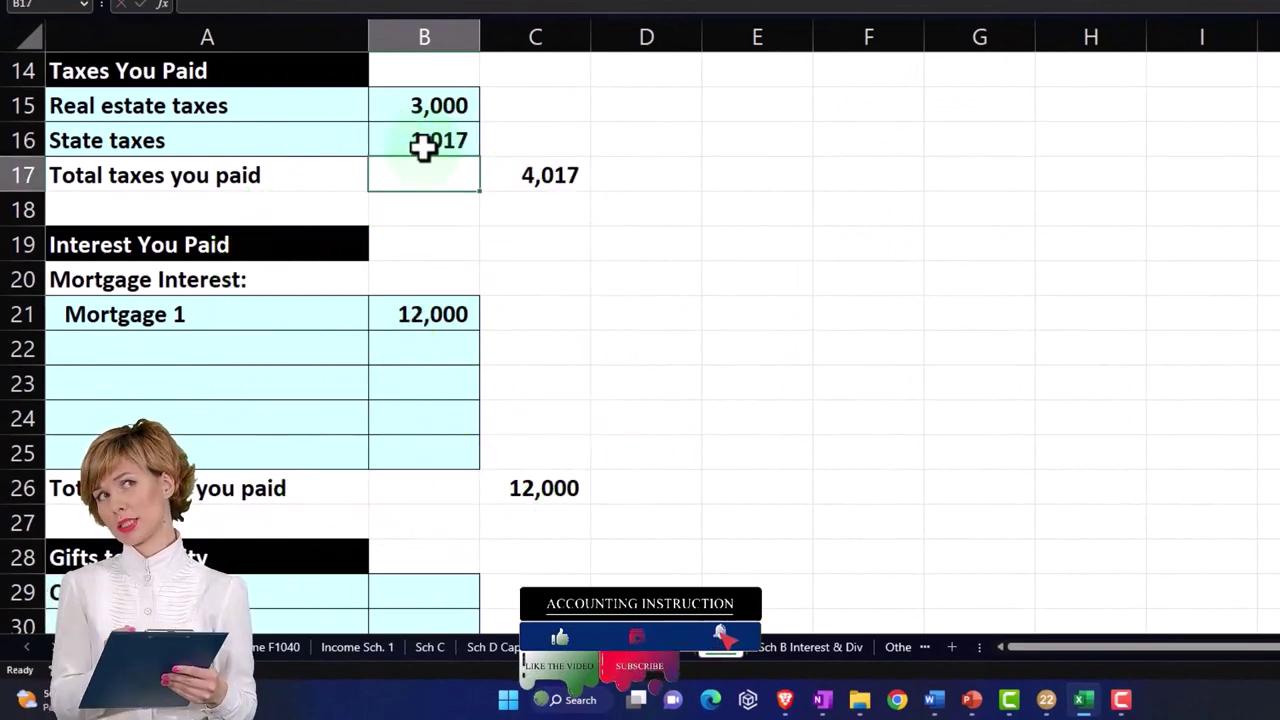
{"action": "scroll", "coordinate": [654, 426], "scroll_direction": "down", "scroll_amount": 6}
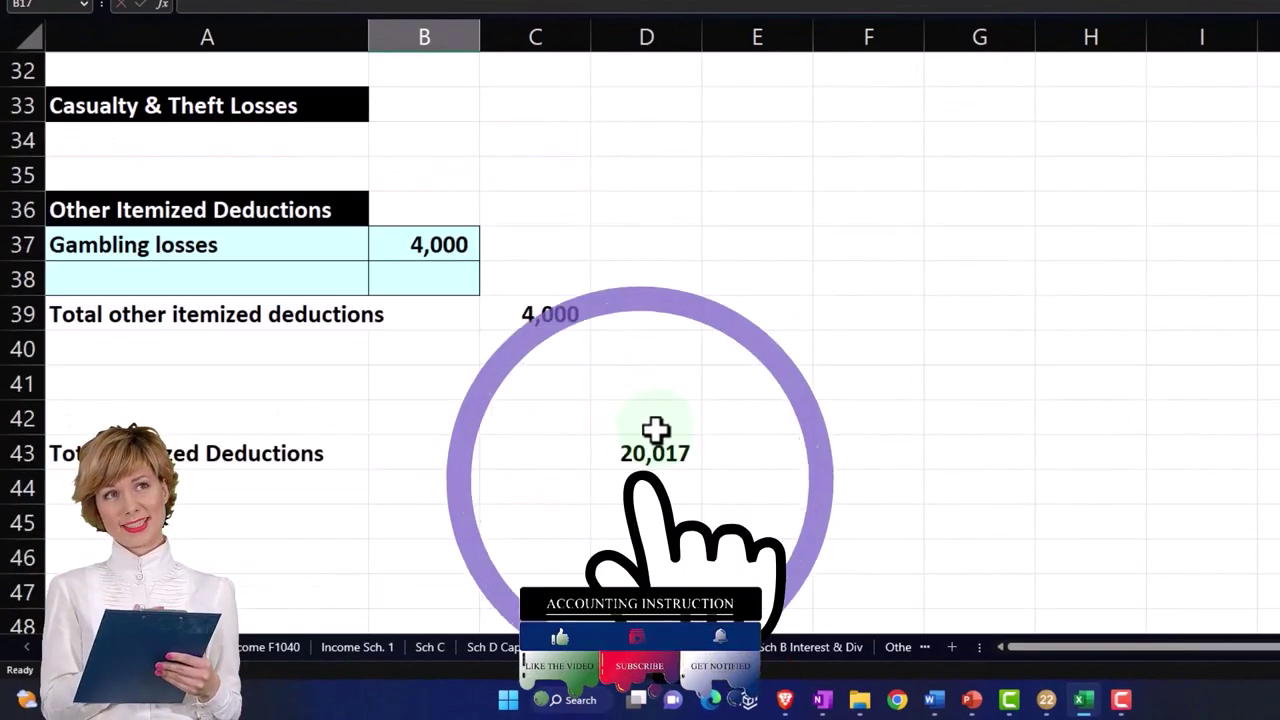
- Verify Schedule A's 20,017 total, then view Form 1040 lines 12–15 showing 84,983 taxable income
{"action": "left_click", "coordinate": [1043, 697]}
{"action": "scroll", "coordinate": [778, 537], "scroll_direction": "down", "scroll_amount": 8}
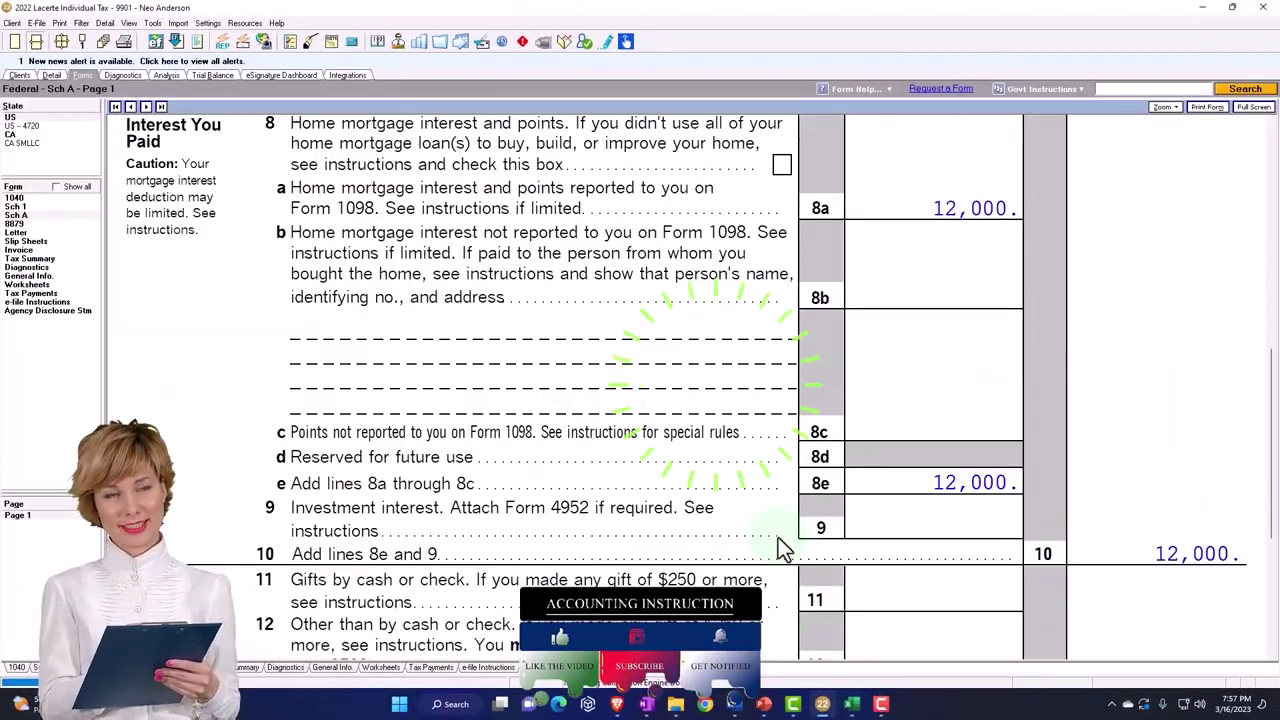
{"action": "scroll", "coordinate": [778, 540], "scroll_direction": "down", "scroll_amount": 3}
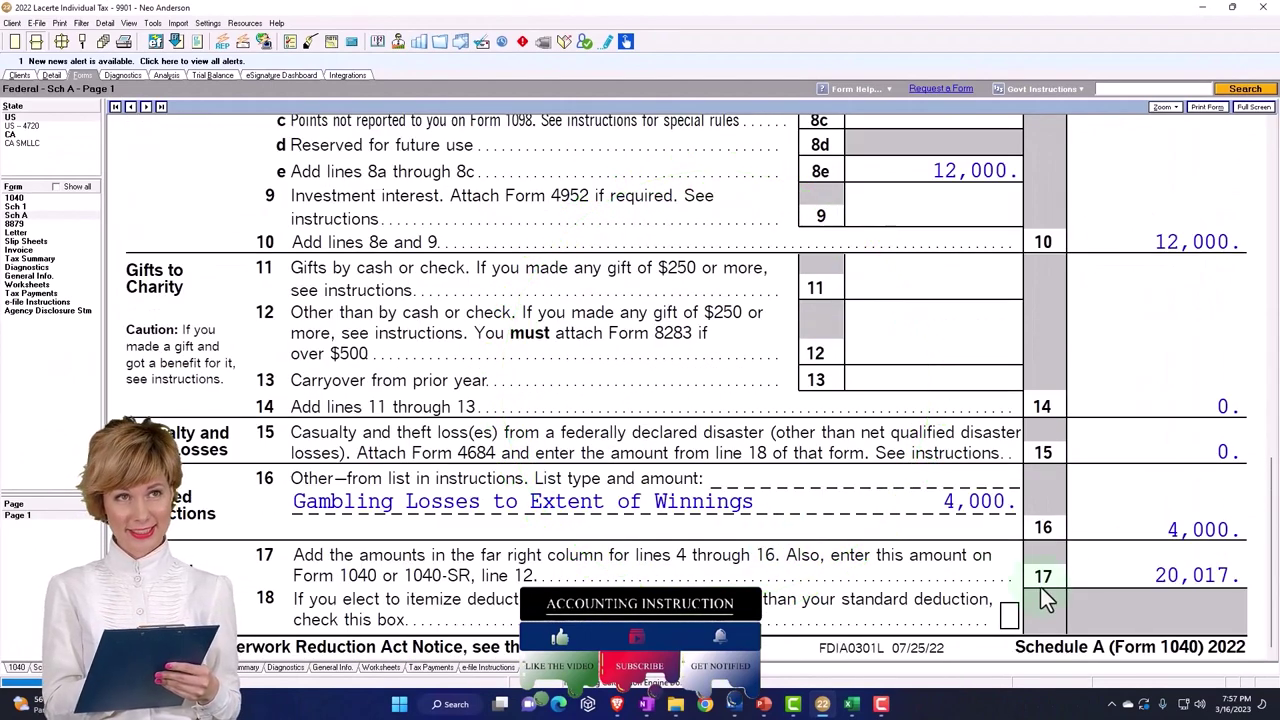
{"action": "left_click", "coordinate": [15, 198]}
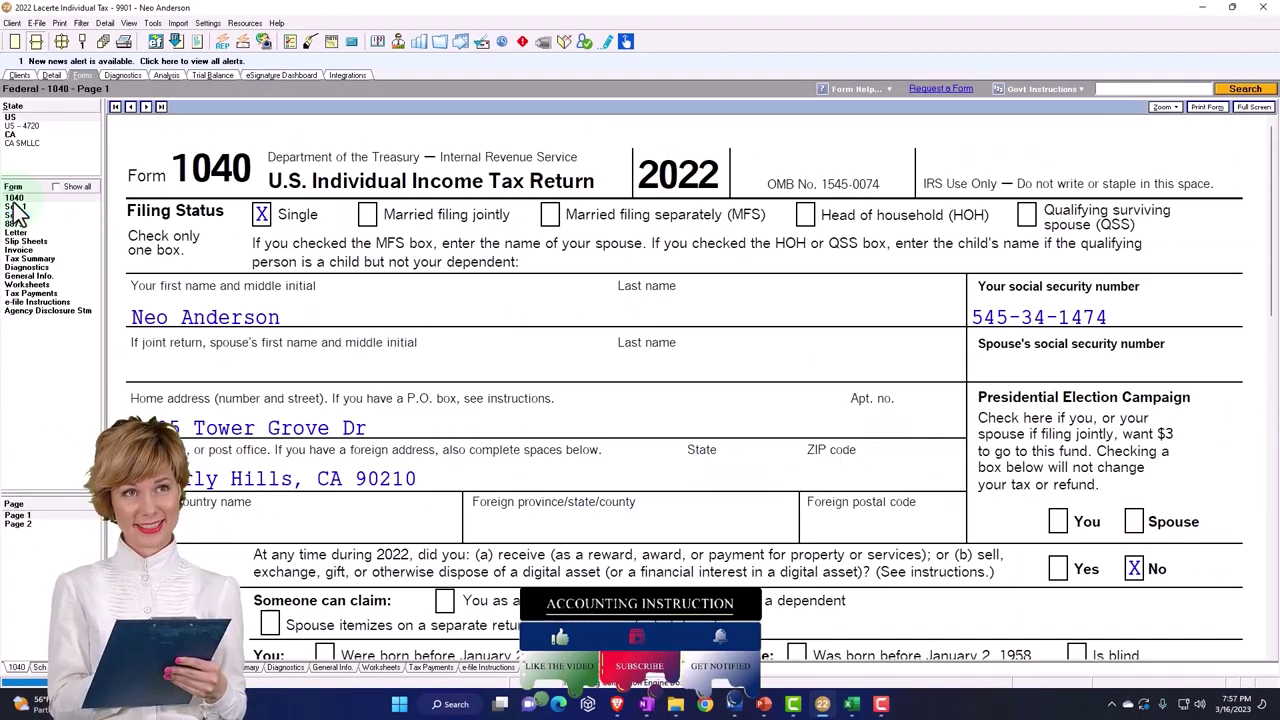
{"action": "scroll", "coordinate": [480, 420], "scroll_direction": "down", "scroll_amount": 16}
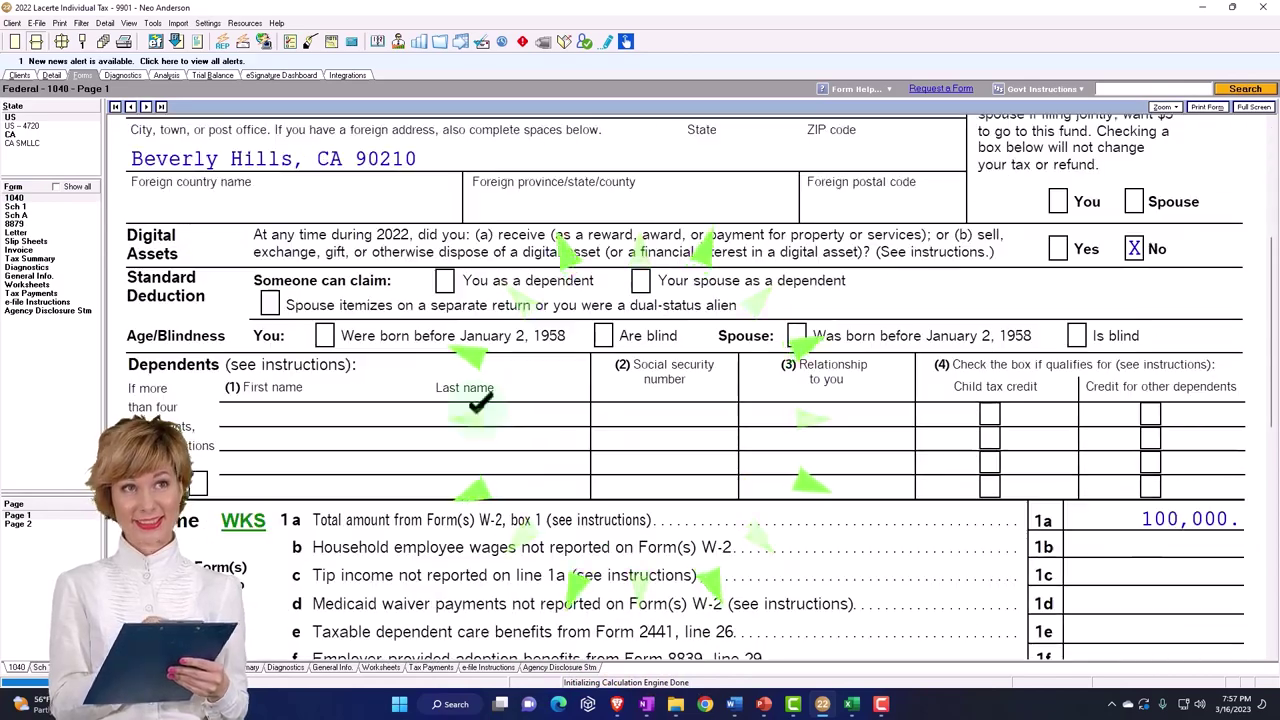
{"action": "scroll", "coordinate": [1143, 350], "scroll_direction": "down", "scroll_amount": 5}
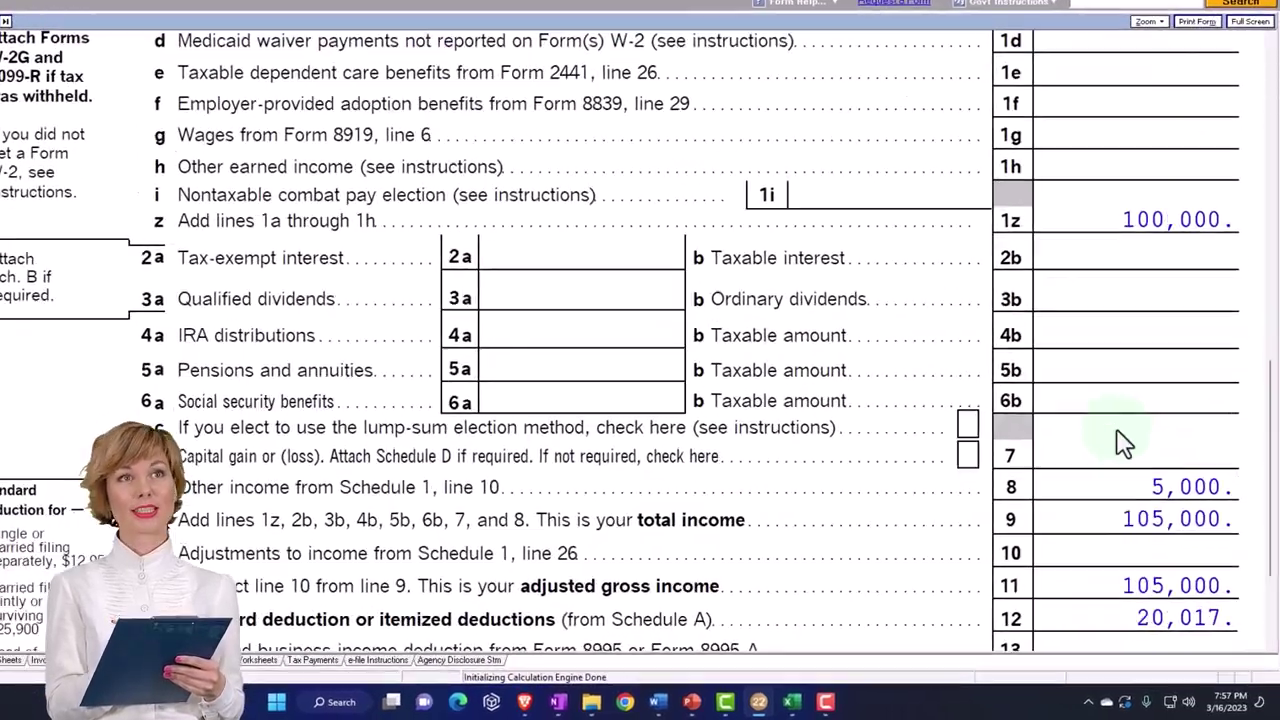
{"action": "left_click", "coordinate": [1075, 545]}
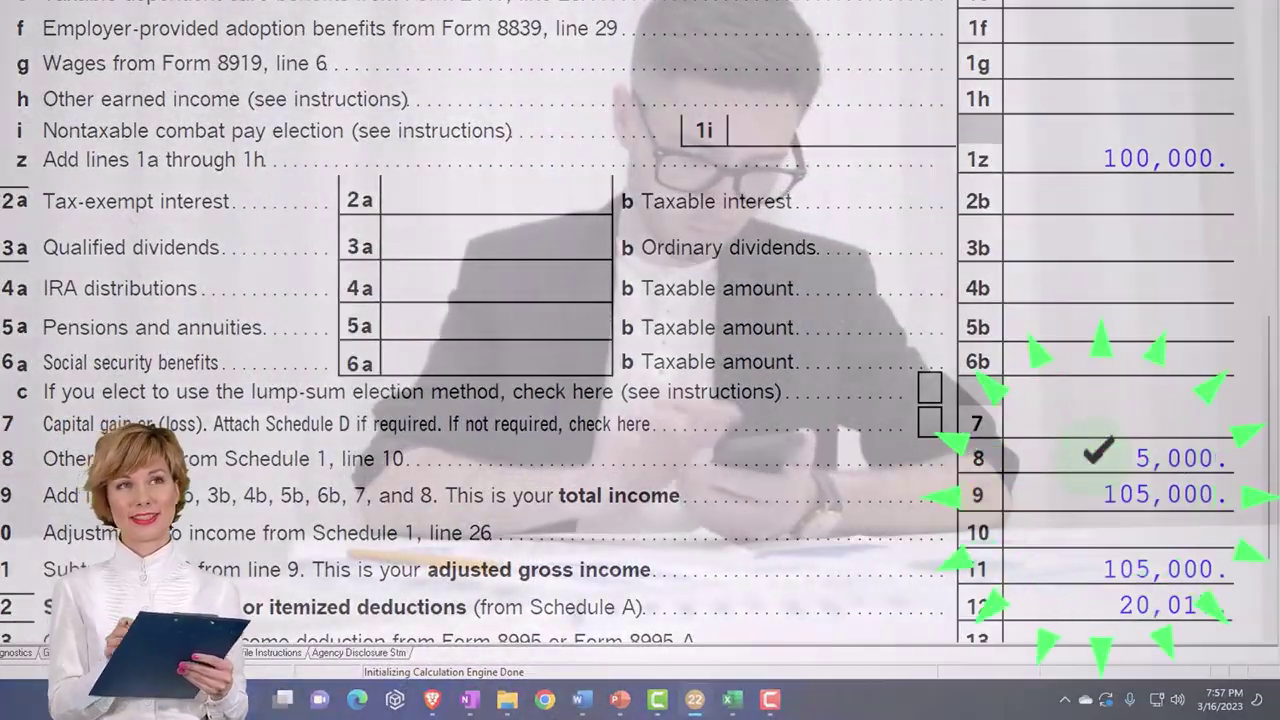
{"action": "scroll", "coordinate": [600, 350], "scroll_direction": "down", "scroll_amount": 2}
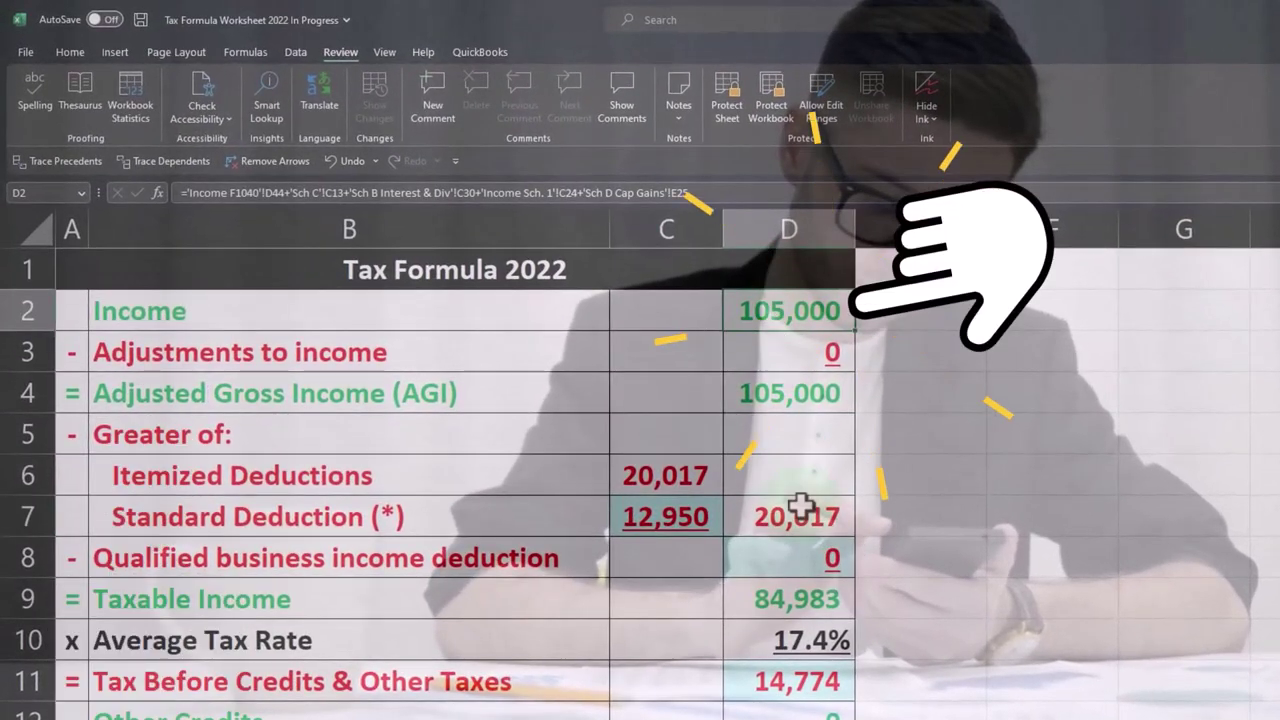
- Review the Tax Formula sheet: 20,017 deductions, 84,983 taxable income, 14,774 tax before credits
{"action": "left_click", "coordinate": [801, 507]}
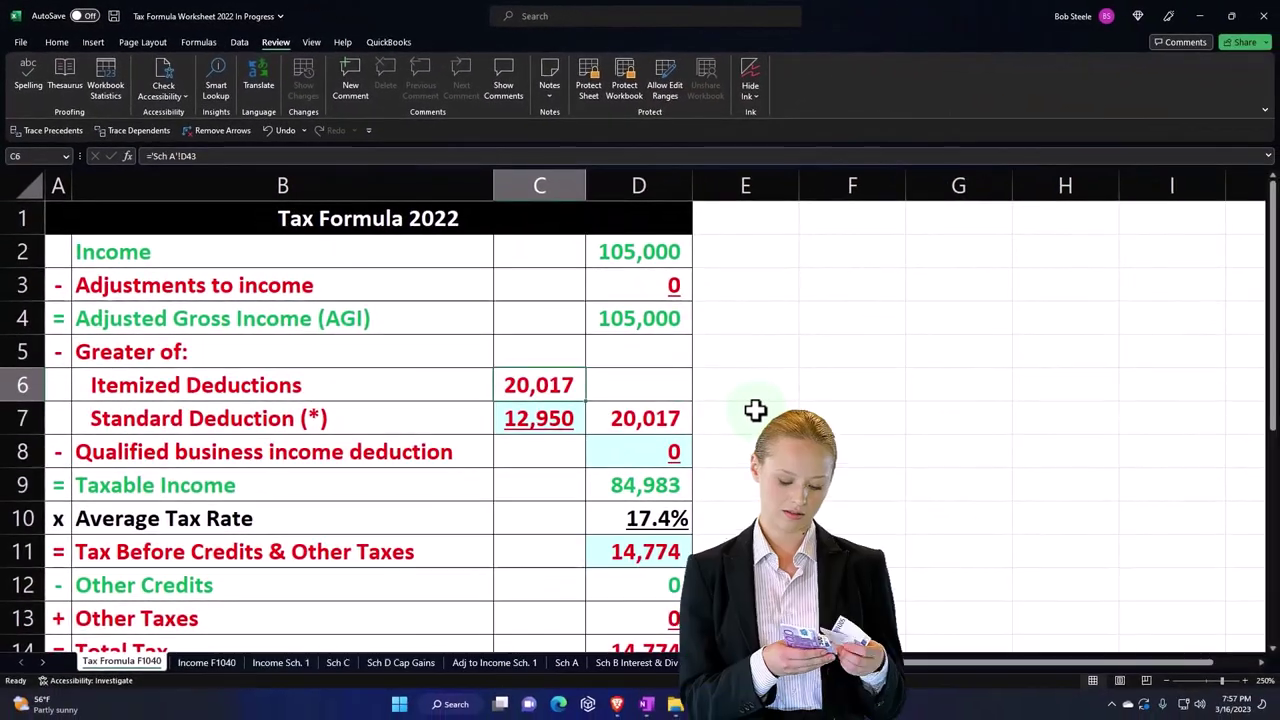
{"action": "key", "text": "Right"}
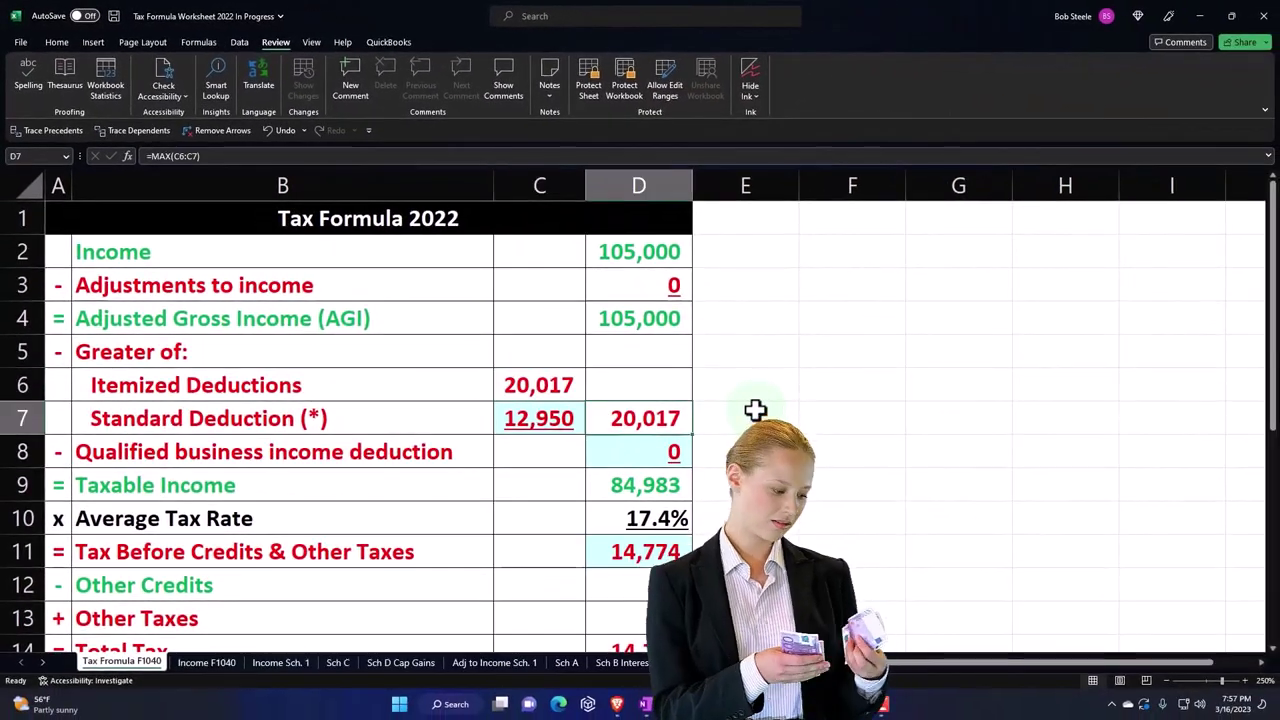
{"action": "key", "text": "Down"}
{"action": "key", "text": "Down"}
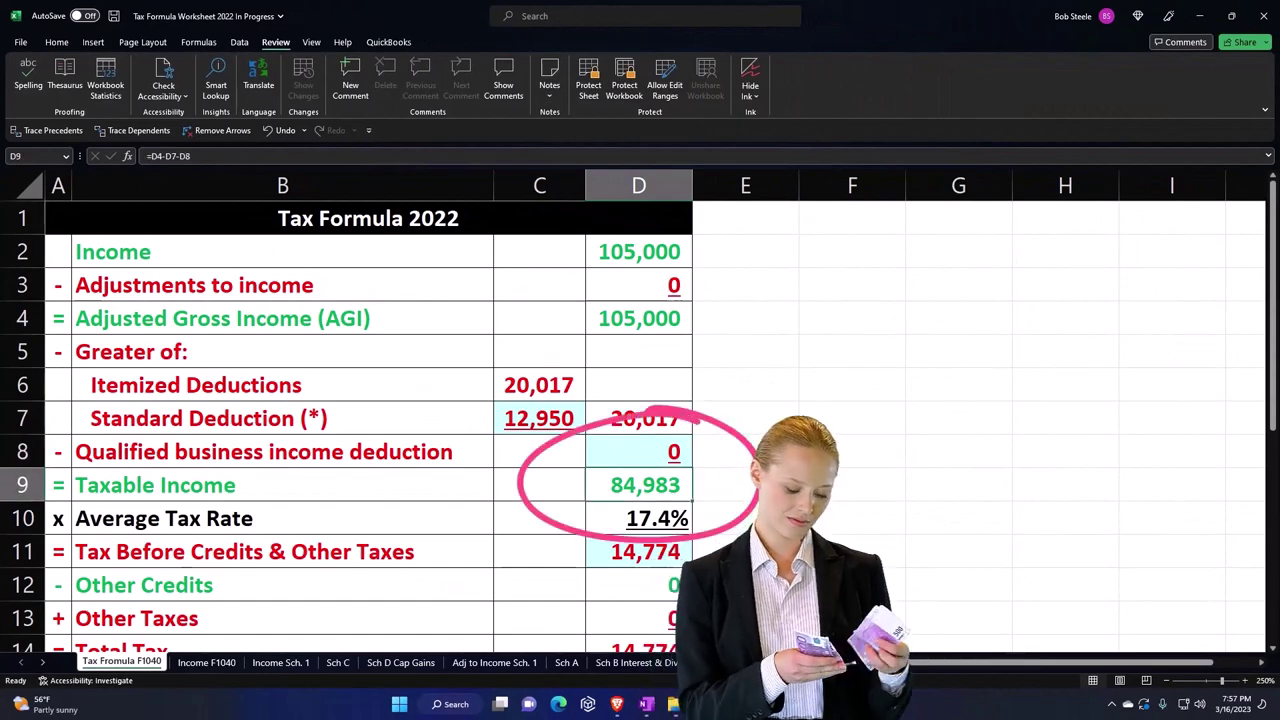
{"action": "key", "text": "alt+Tab"}
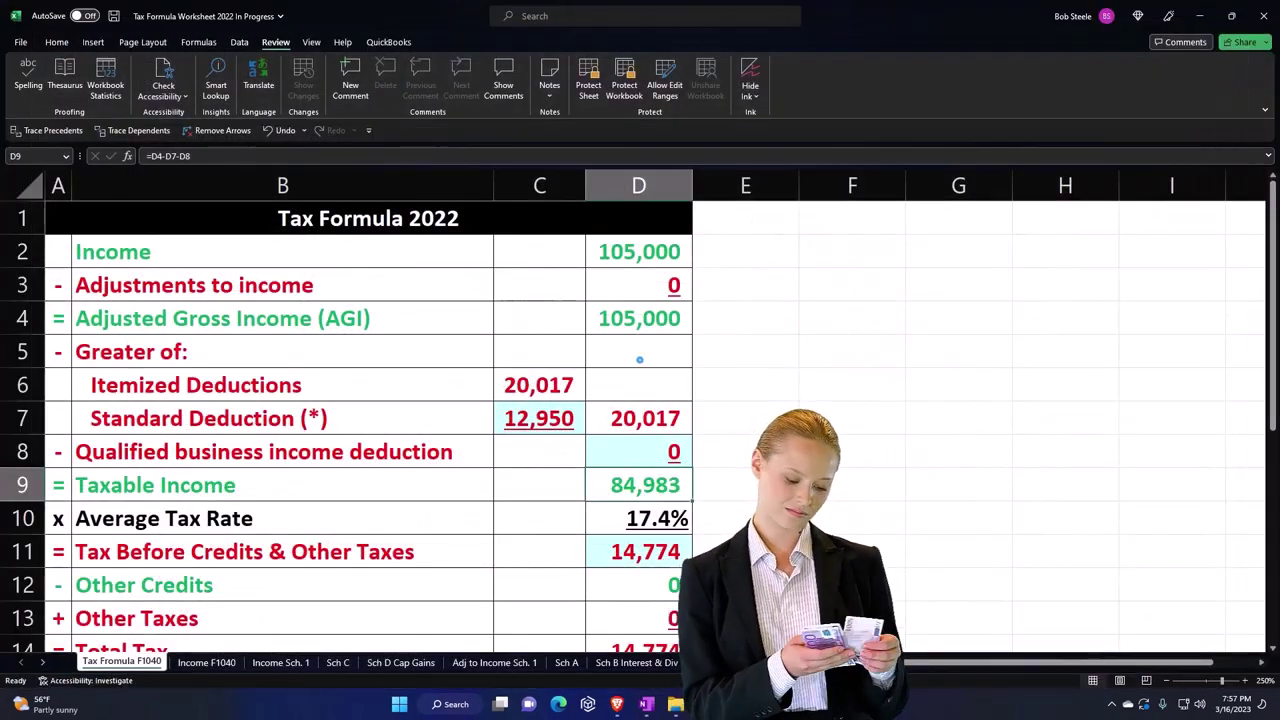
{"action": "left_click", "coordinate": [620, 554]}
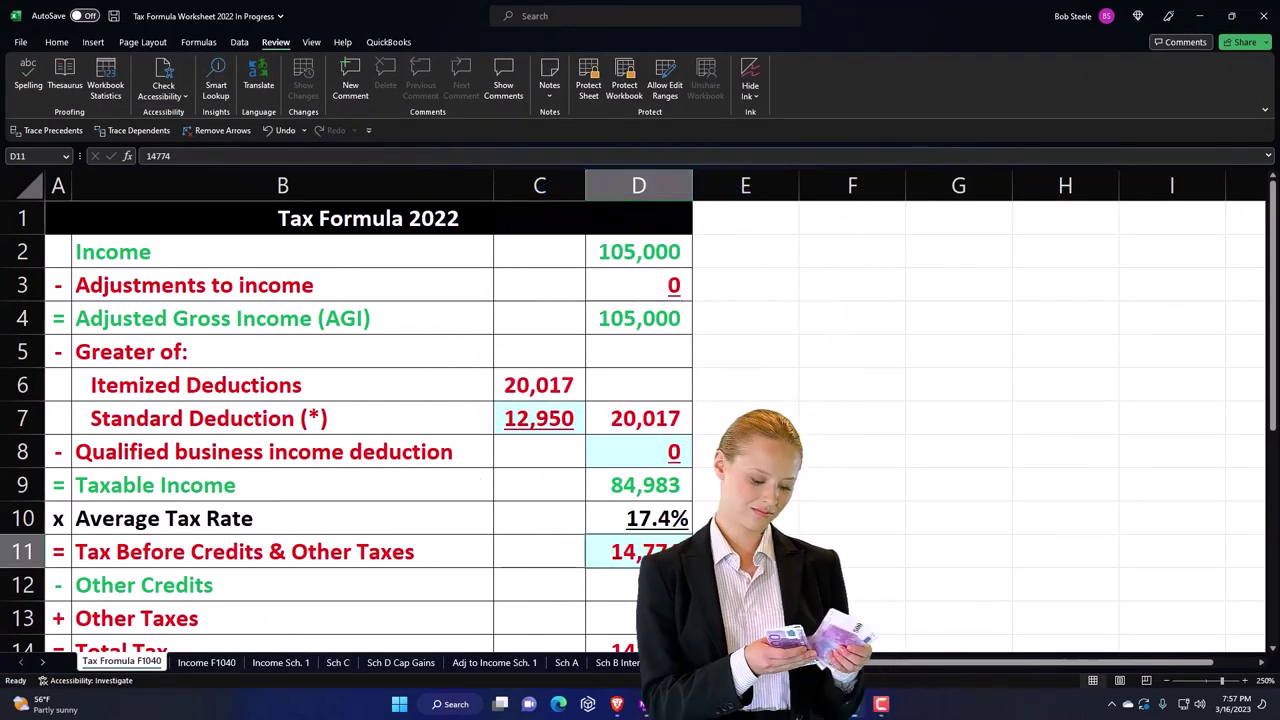
- Return to Lacerte's Form 1040 to confirm 20,017 deductions and 84,983 taxable income
{"action": "key", "text": "alt+Tab"}
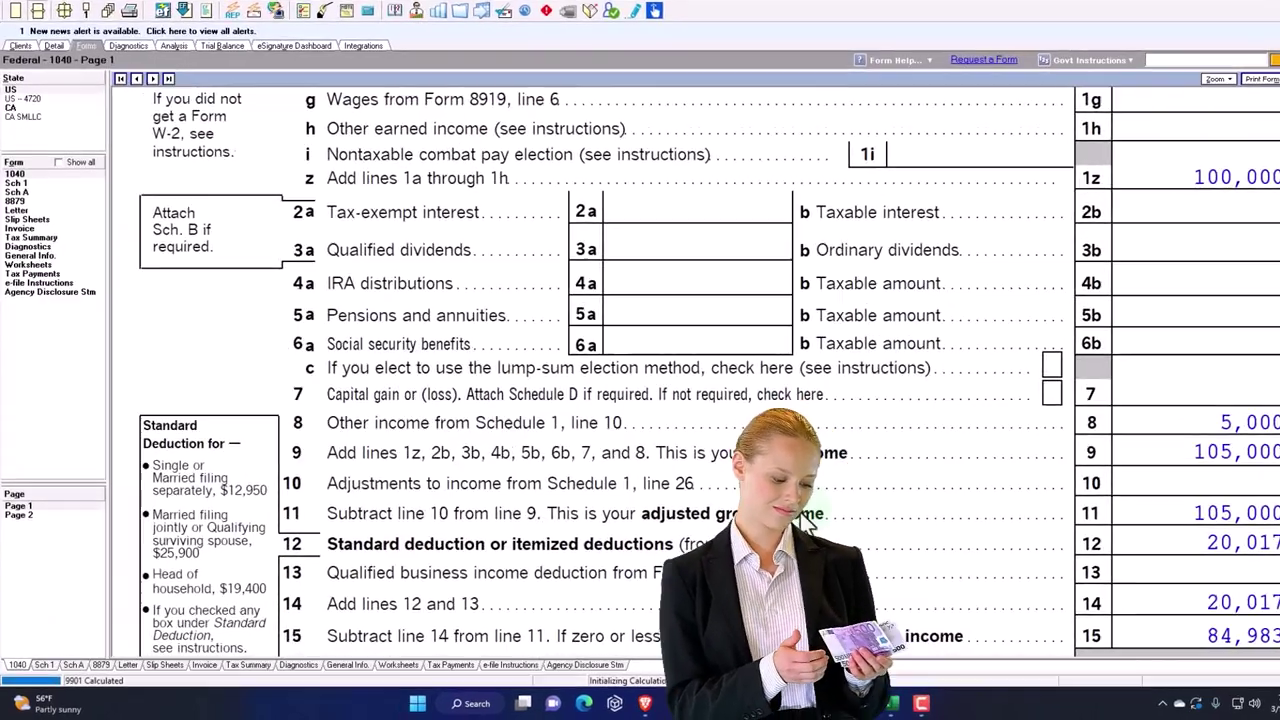